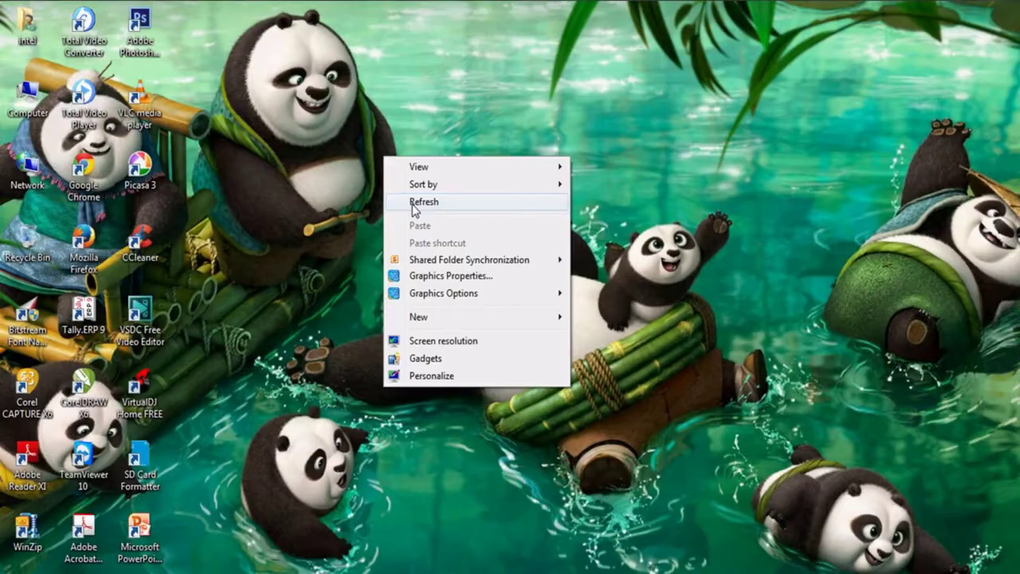
# Open Channel Art Template (Photoshop).psd from Channel Art Templates.zip in E:\Youtube.
pyautogui.rightClick(342, 146)
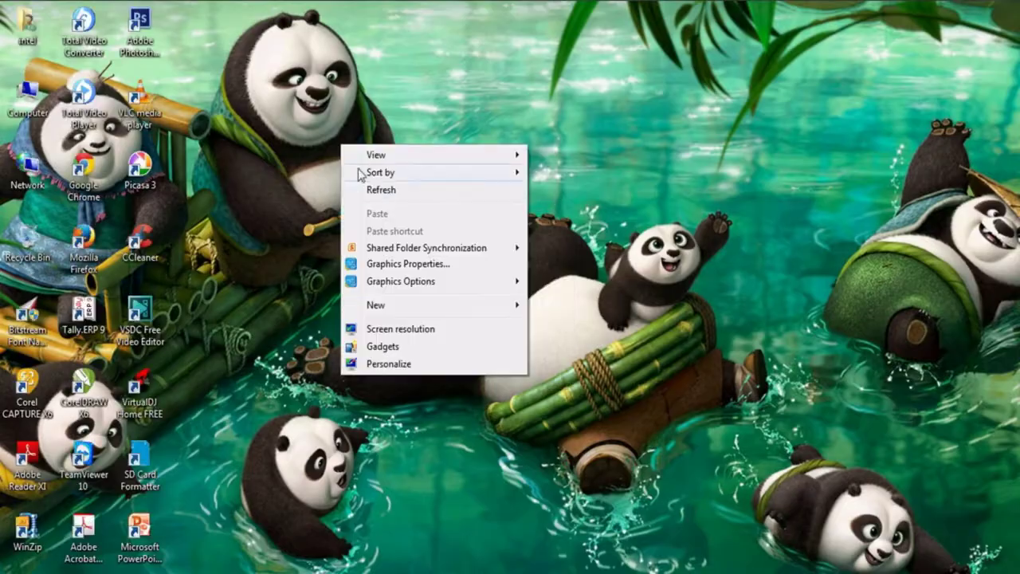
pyautogui.doubleClick(35, 108)
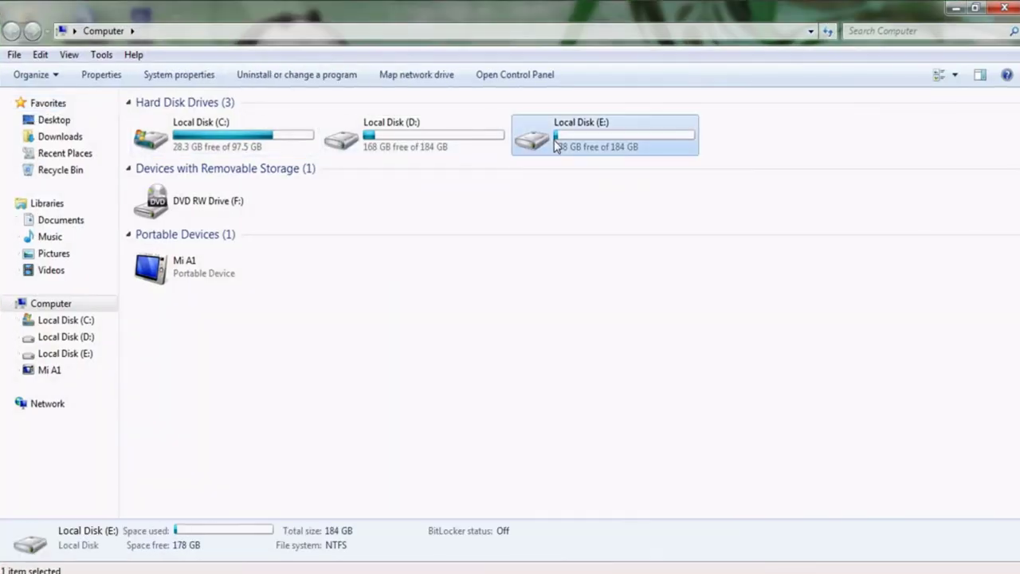
pyautogui.doubleClick(552, 141)
pyautogui.doubleClick(327, 143)
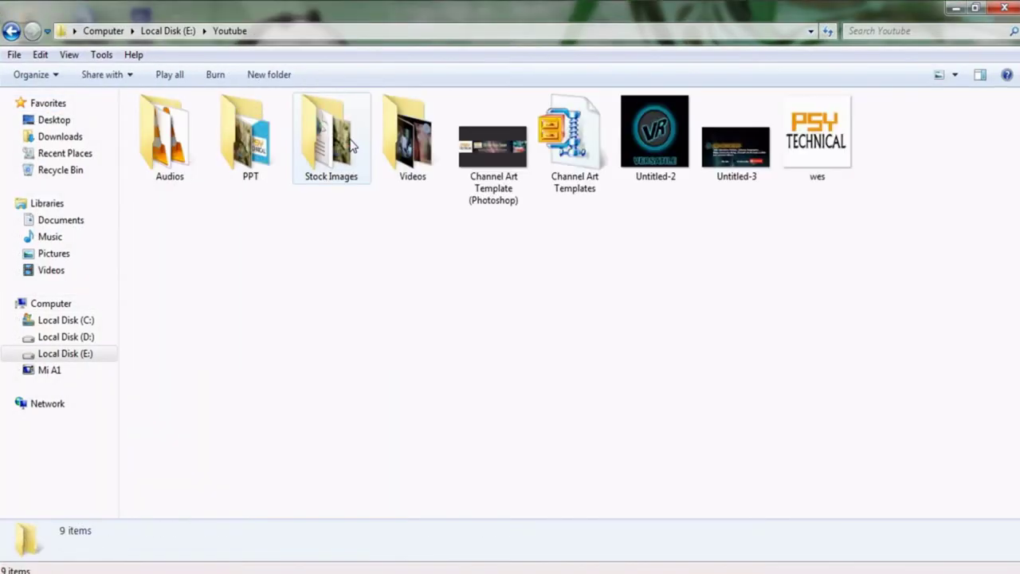
pyautogui.click(570, 159)
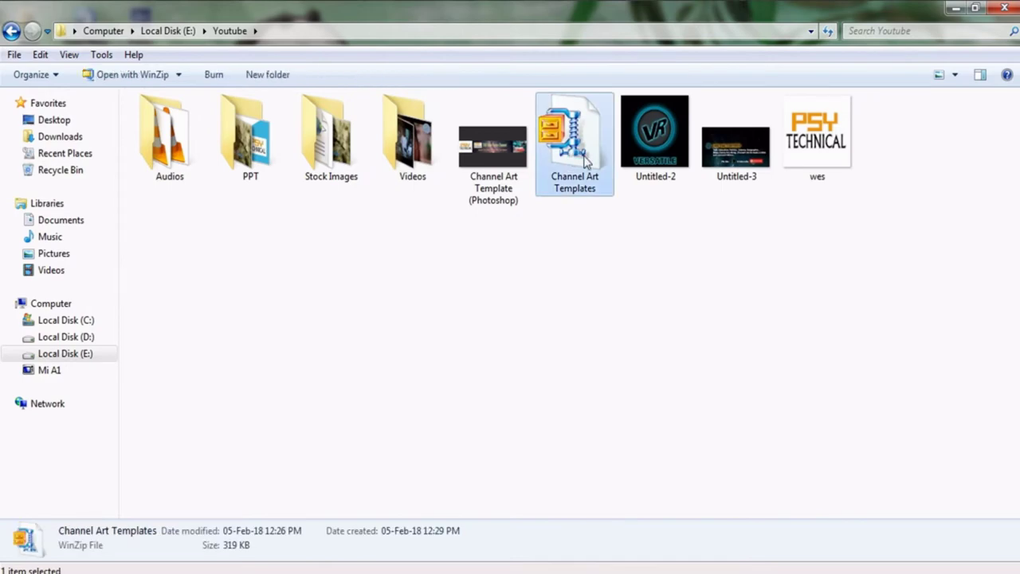
pyautogui.doubleClick(586, 156)
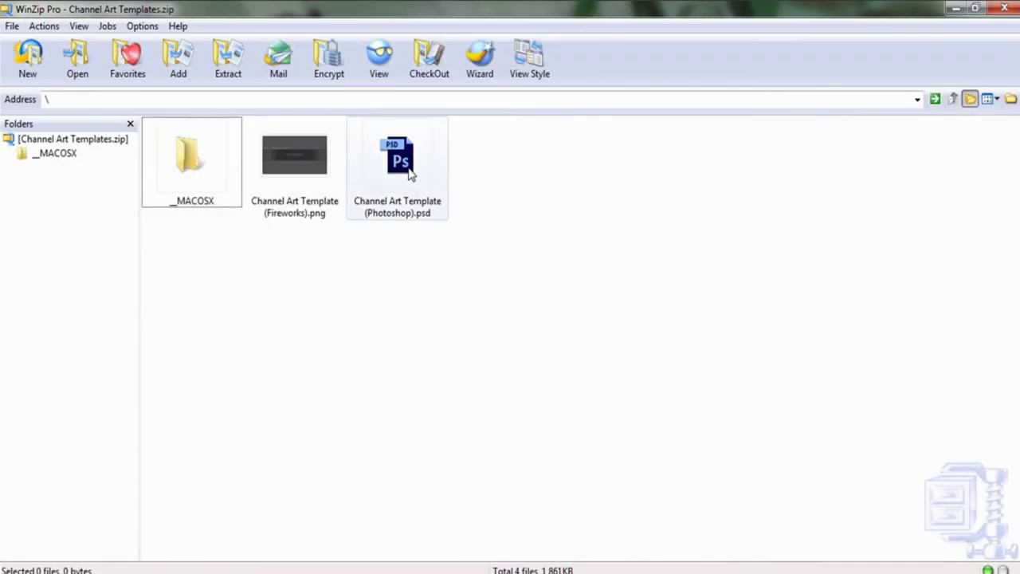
pyautogui.click(410, 175)
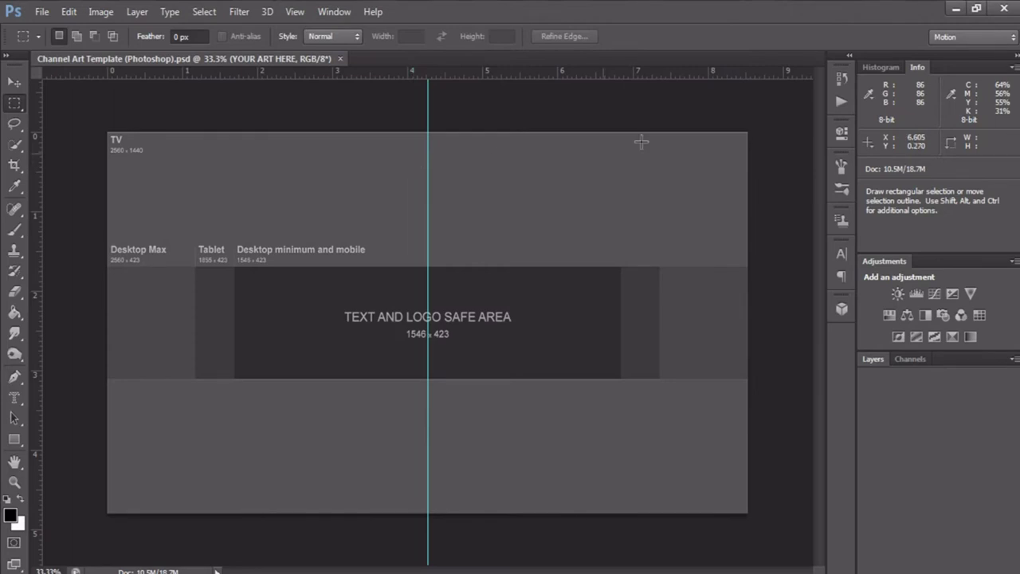
# Show the template's Layers panel and add a new empty Layer 1.
pyautogui.click(908, 359)
pyautogui.click(873, 358)
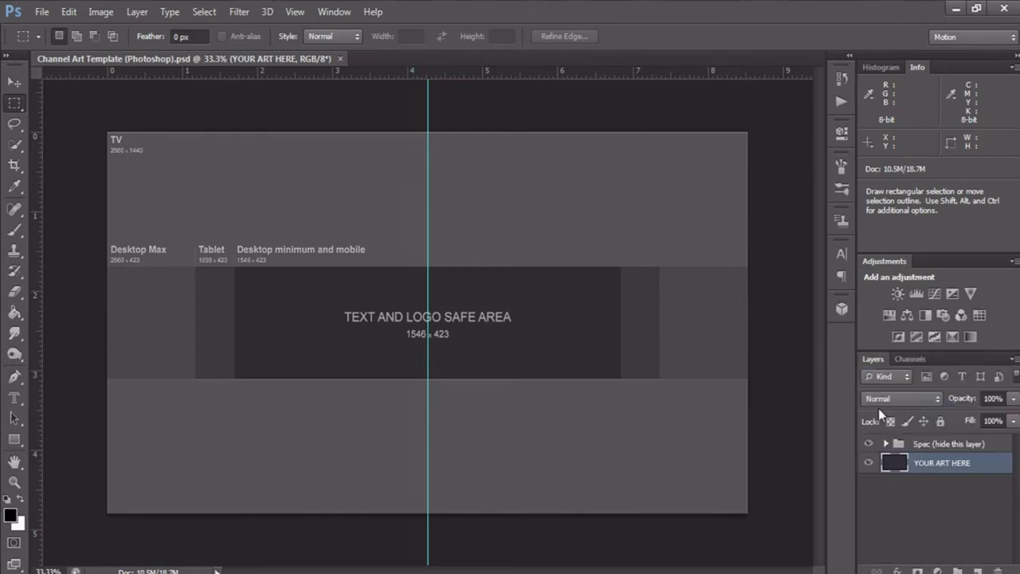
pyautogui.click(977, 570)
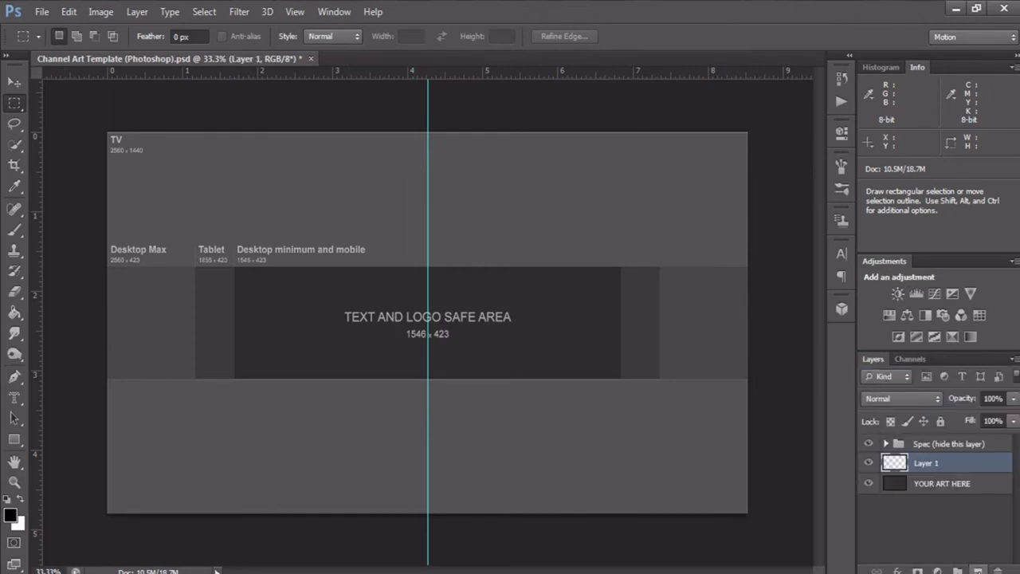
# Expand and collapse the Spec group to inspect its layers.
pyautogui.click(885, 443)
pyautogui.click(886, 443)
pyautogui.click(885, 443)
pyautogui.click(886, 443)
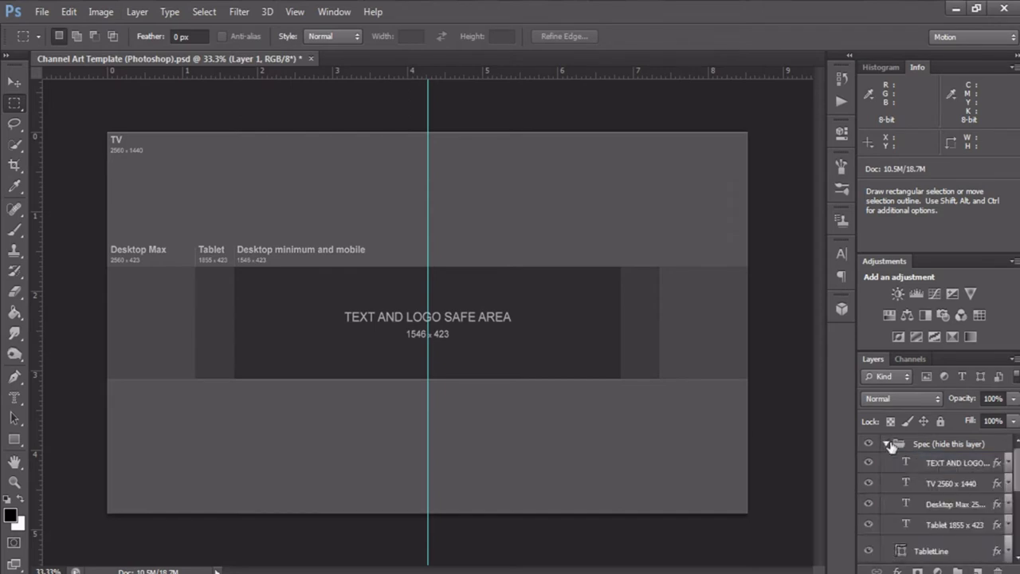
pyautogui.scroll(-2, 914, 484)
pyautogui.scroll(1, 914, 484)
pyautogui.scroll(1, 880, 460)
pyautogui.click(885, 443)
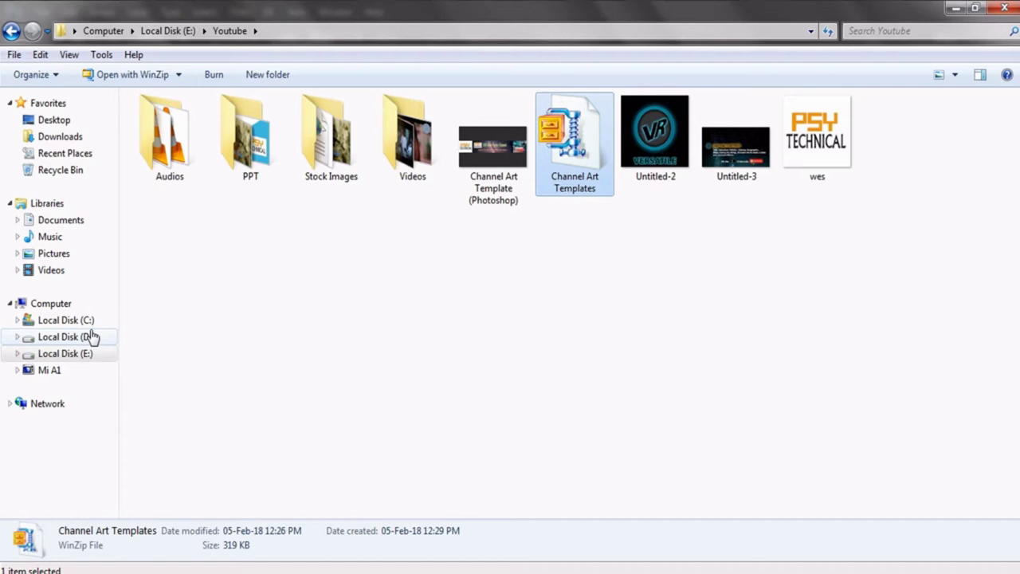
# Find the mountains sunset JPG in D:\Image\Scenary and drag it toward Photoshop.
pyautogui.click(89, 337)
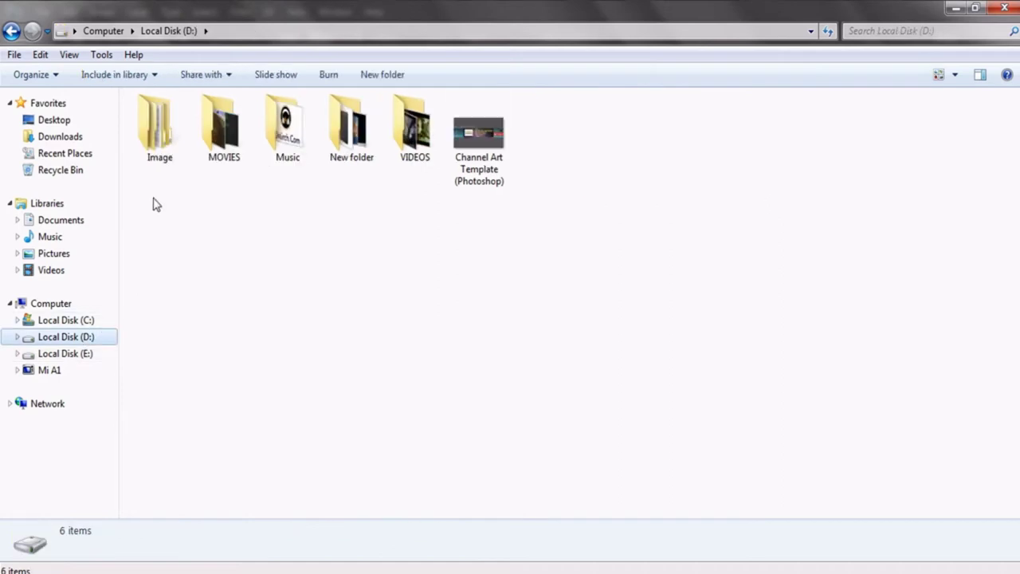
pyautogui.doubleClick(159, 132)
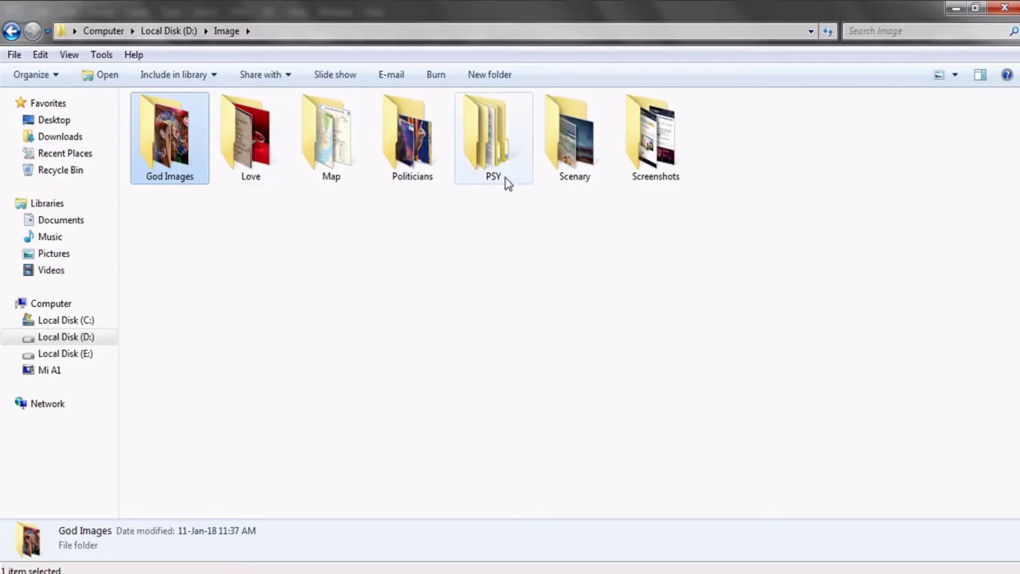
pyautogui.click(579, 157)
pyautogui.doubleClick(579, 157)
pyautogui.scroll(-3, 853, 369)
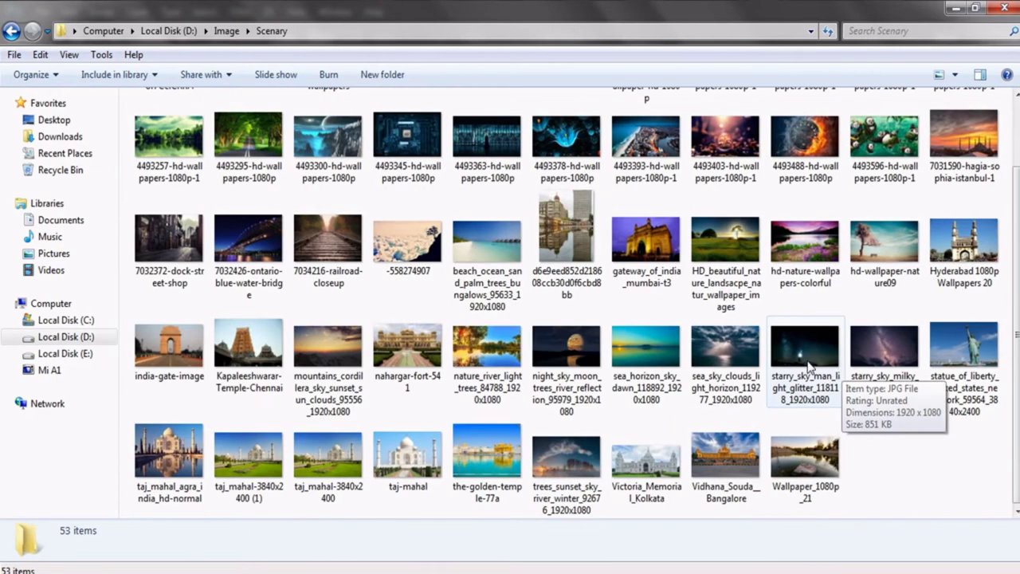
pyautogui.moveTo(344, 344)
pyautogui.mouseDown()
pyautogui.moveTo(394, 561)
pyautogui.moveTo(400, 444)
pyautogui.mouseUp()
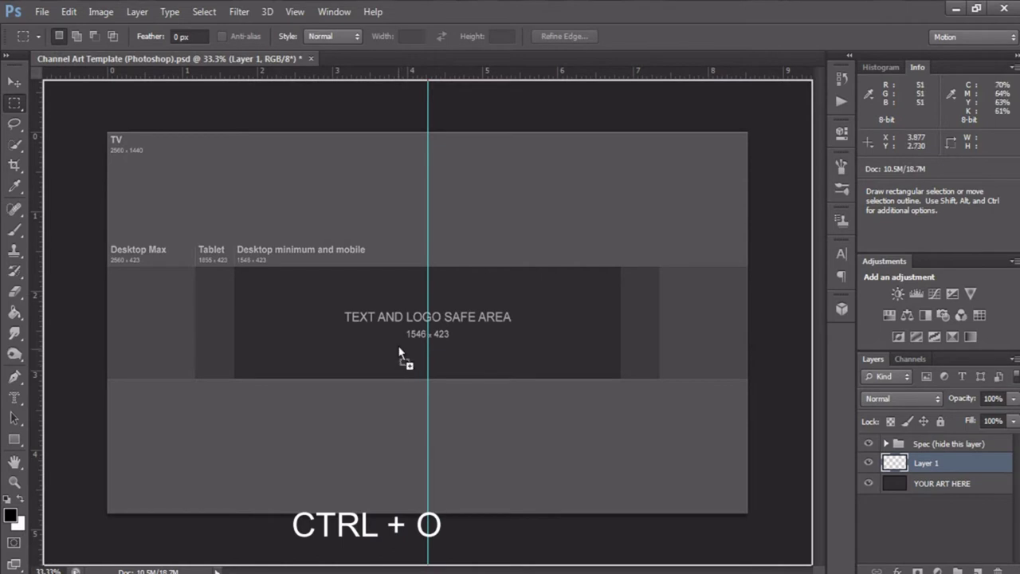
# Place the mountain sunset photo and scale it down into the banner band.
pyautogui.moveTo(398, 345); pyautogui.dragTo(397, 344)
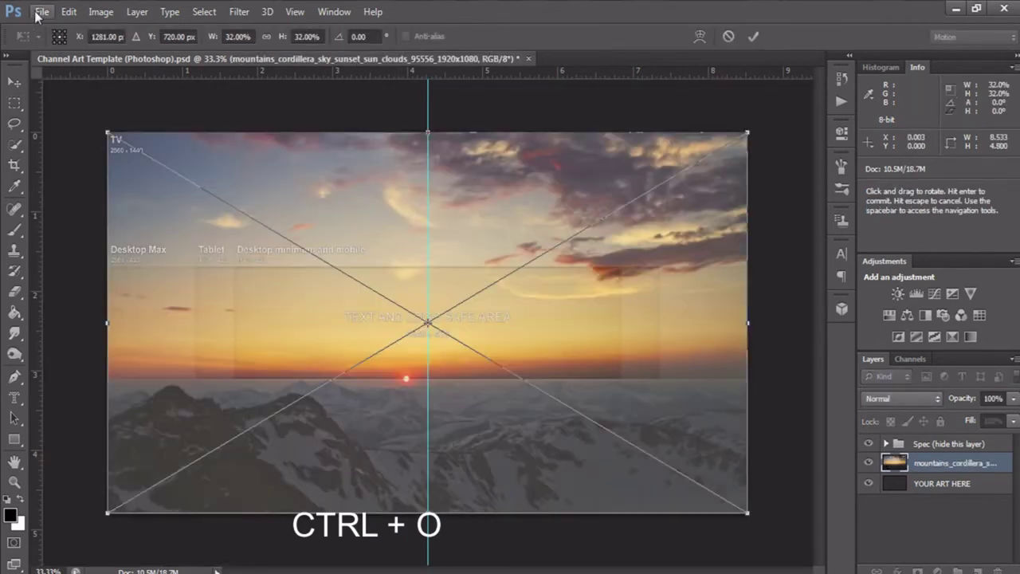
pyautogui.click(42, 12)
pyautogui.click(109, 134)
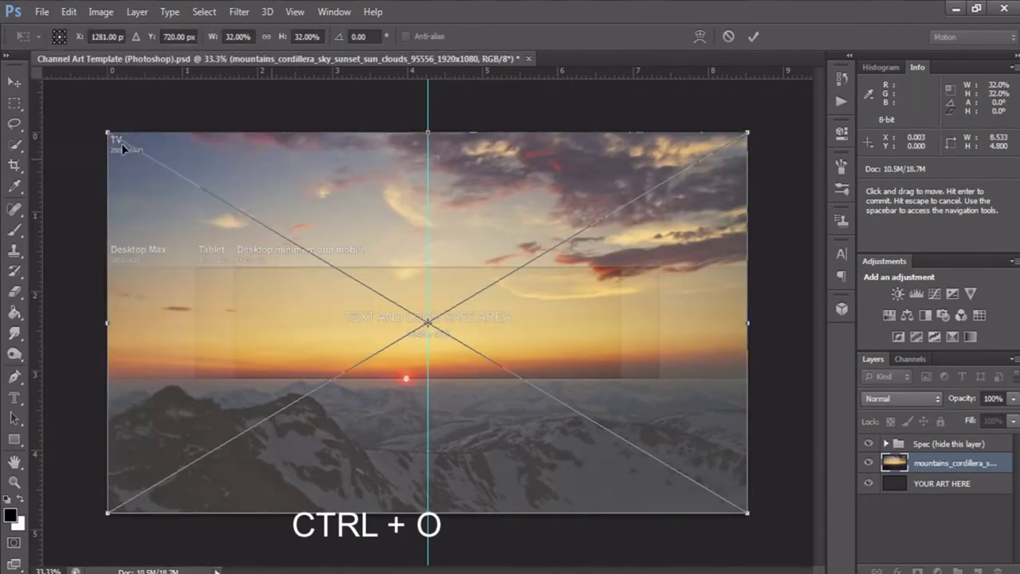
pyautogui.moveTo(109, 133); pyautogui.dragTo(337, 330)
pyautogui.hotkey('ctrl', 't')
pyautogui.moveTo(546, 400); pyautogui.dragTo(455, 334)
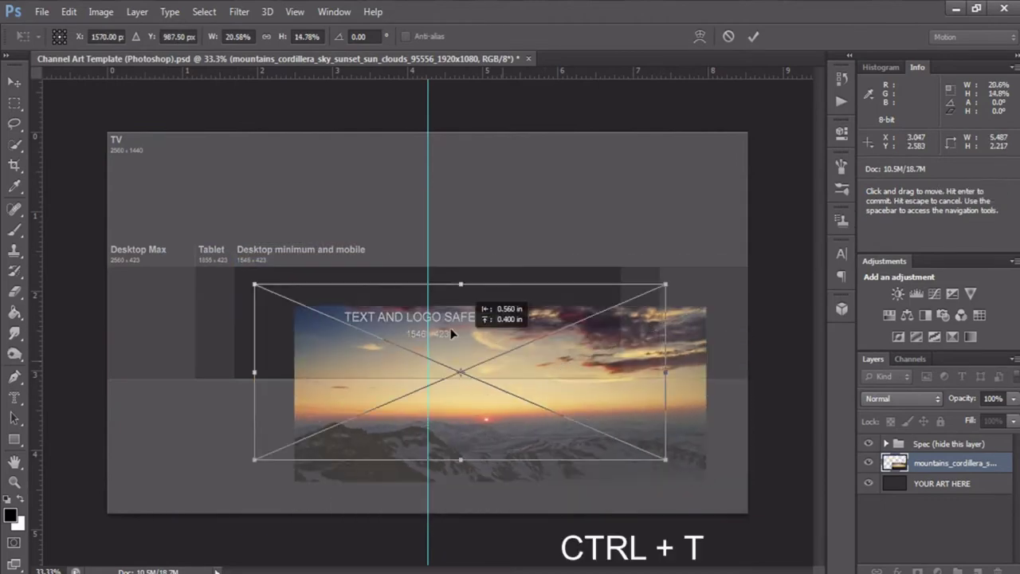
pyautogui.moveTo(652, 443)
pyautogui.mouseDown()
pyautogui.moveTo(644, 380)
pyautogui.moveTo(590, 384)
pyautogui.moveTo(621, 381)
pyautogui.mouseUp()
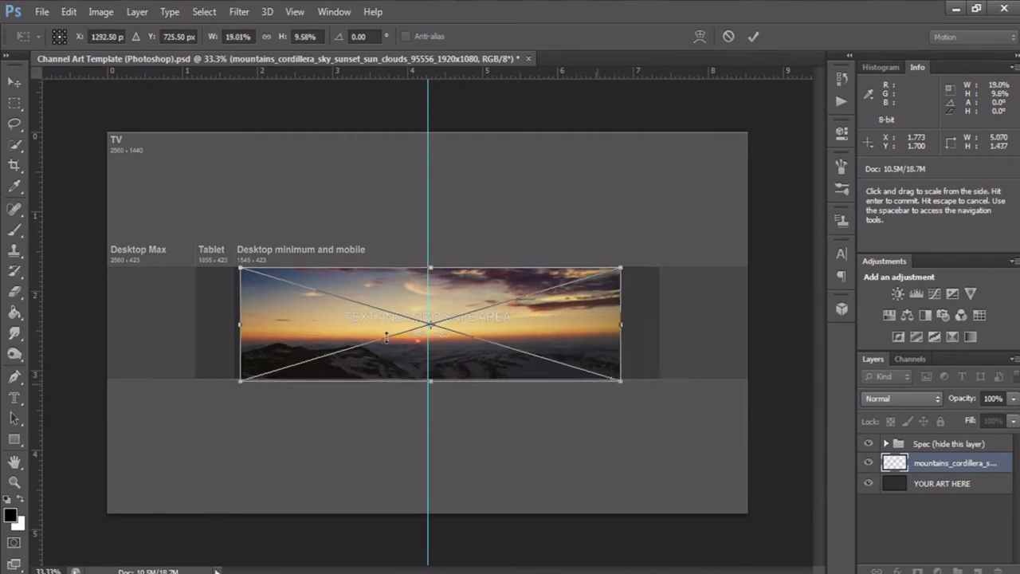
pyautogui.moveTo(239, 322); pyautogui.dragTo(233, 325)
pyautogui.click(14, 82)
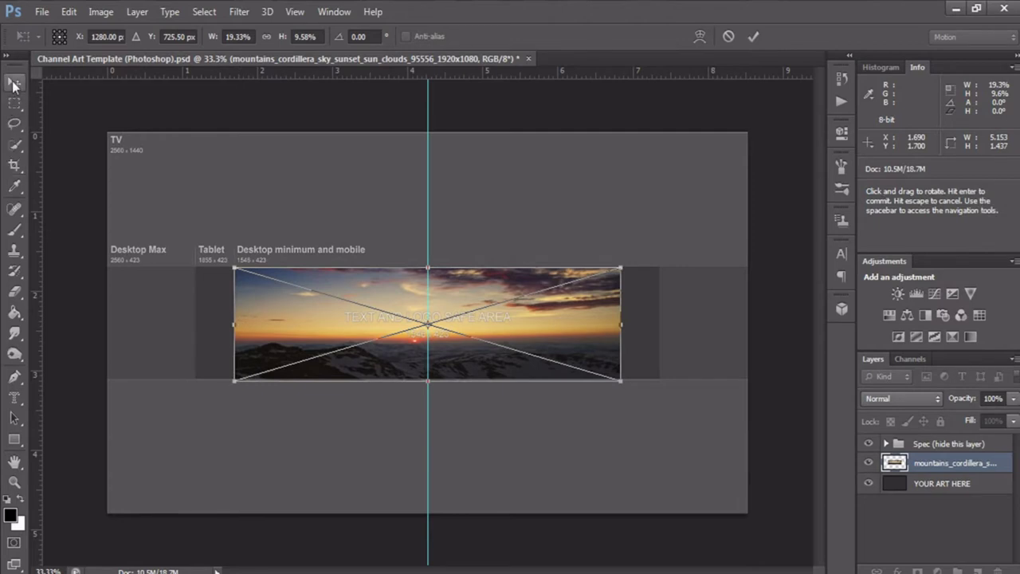
pyautogui.click(434, 235)
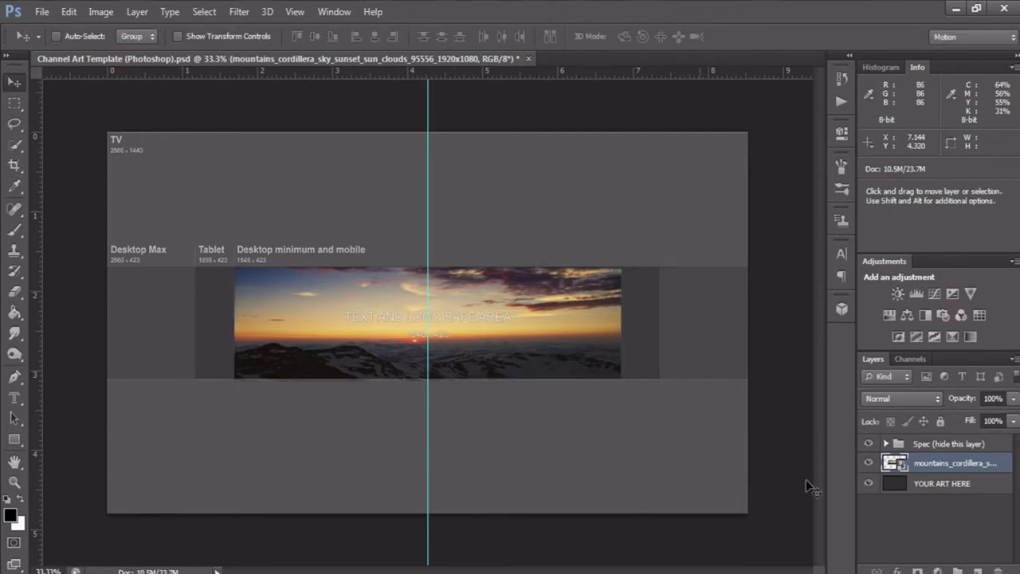
# Stretch the sunset photo wider so it spans the tablet-width band.
pyautogui.click(885, 443)
pyautogui.hotkey('ctrl', 'y')
pyautogui.hotkey('ctrl', 't')
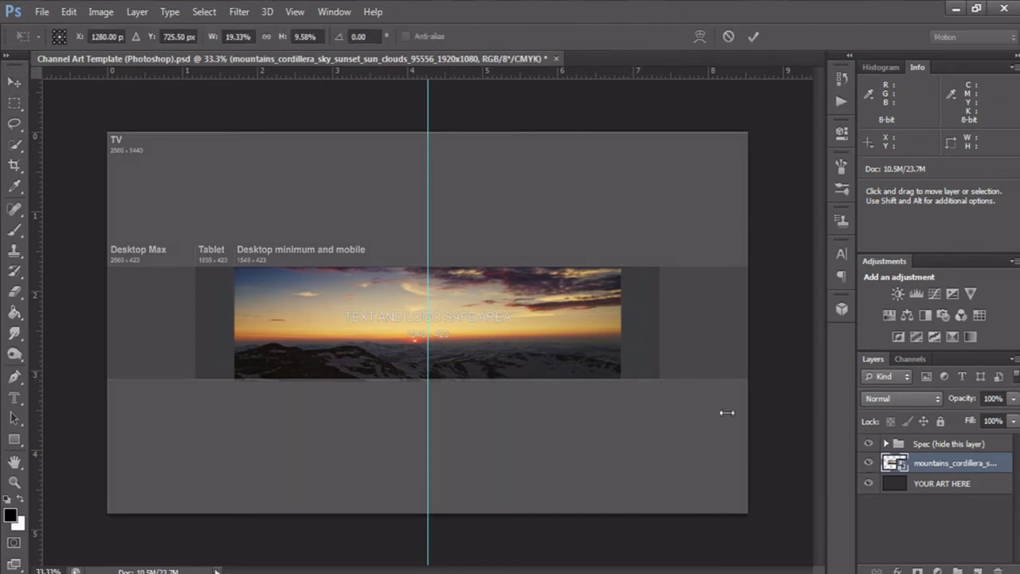
pyautogui.moveTo(621, 324); pyautogui.dragTo(655, 325)
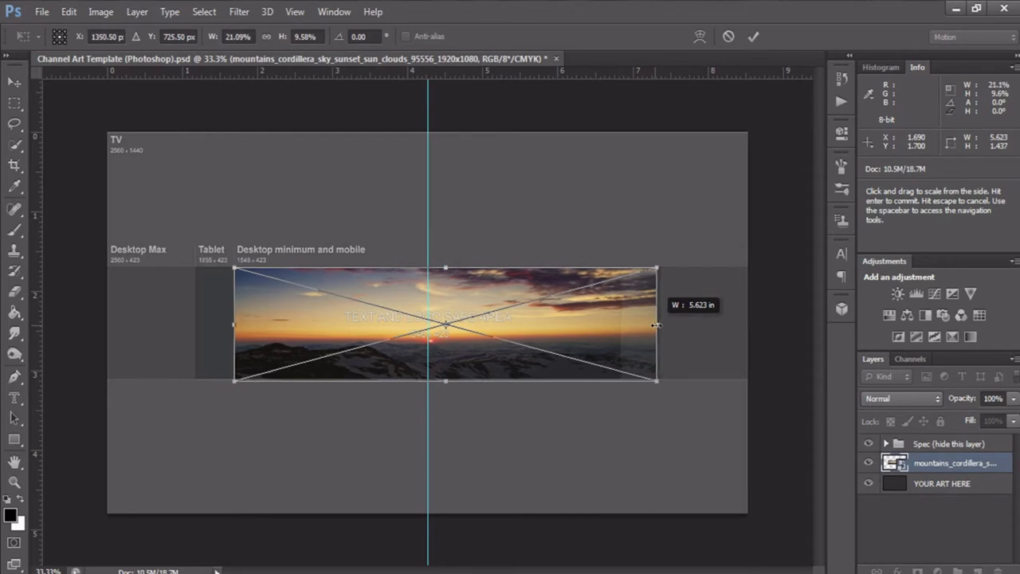
pyautogui.moveTo(235, 324); pyautogui.dragTo(193, 325)
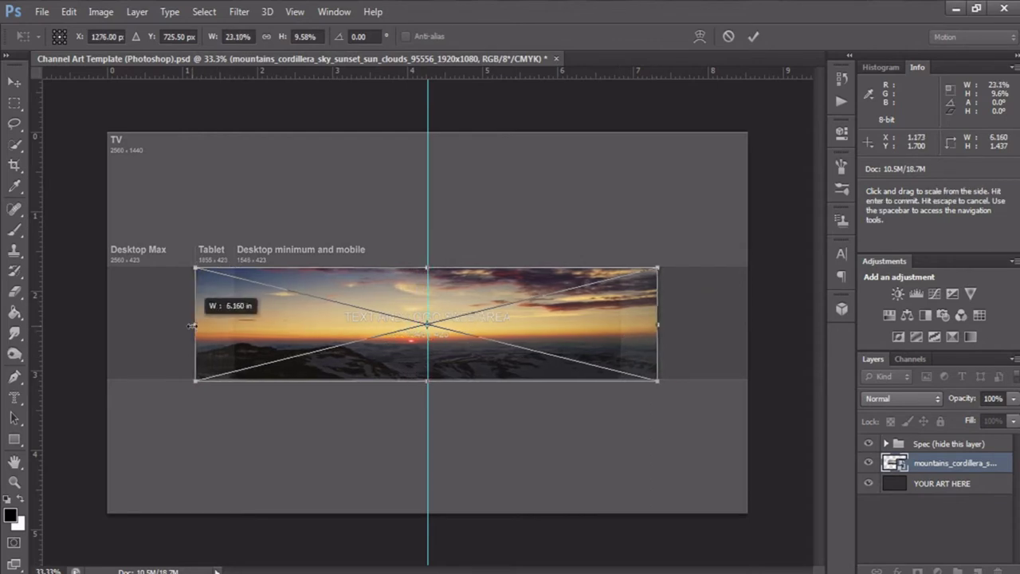
pyautogui.moveTo(658, 325); pyautogui.dragTo(661, 325)
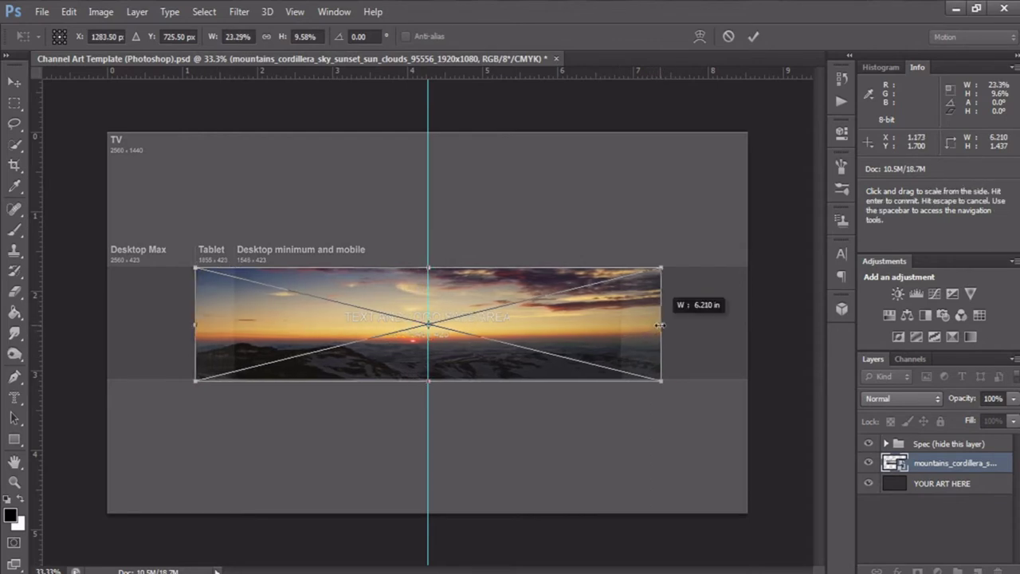
pyautogui.click(16, 83)
pyautogui.click(449, 231)
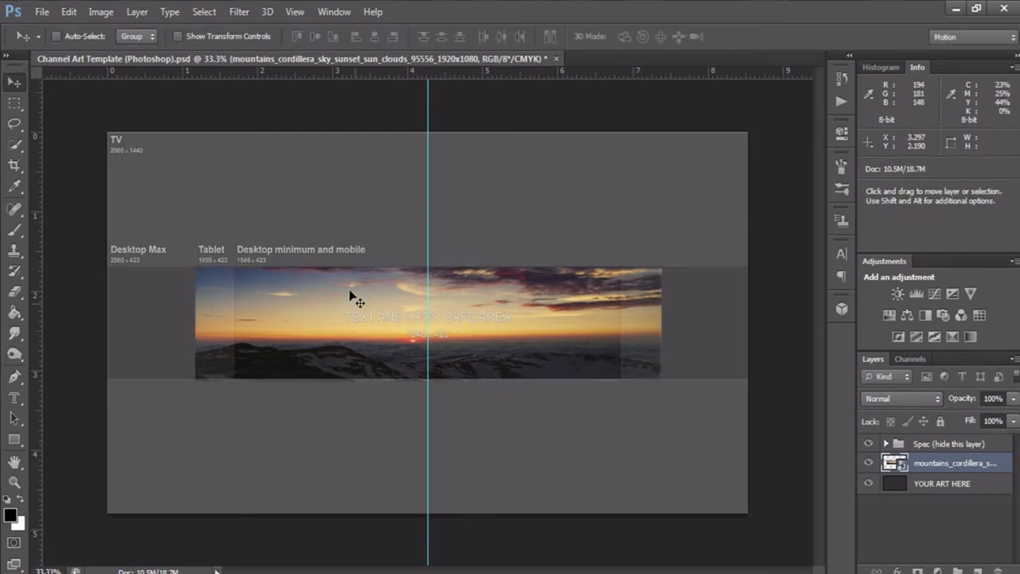
pyautogui.moveTo(538, 321); pyautogui.dragTo(541, 365)
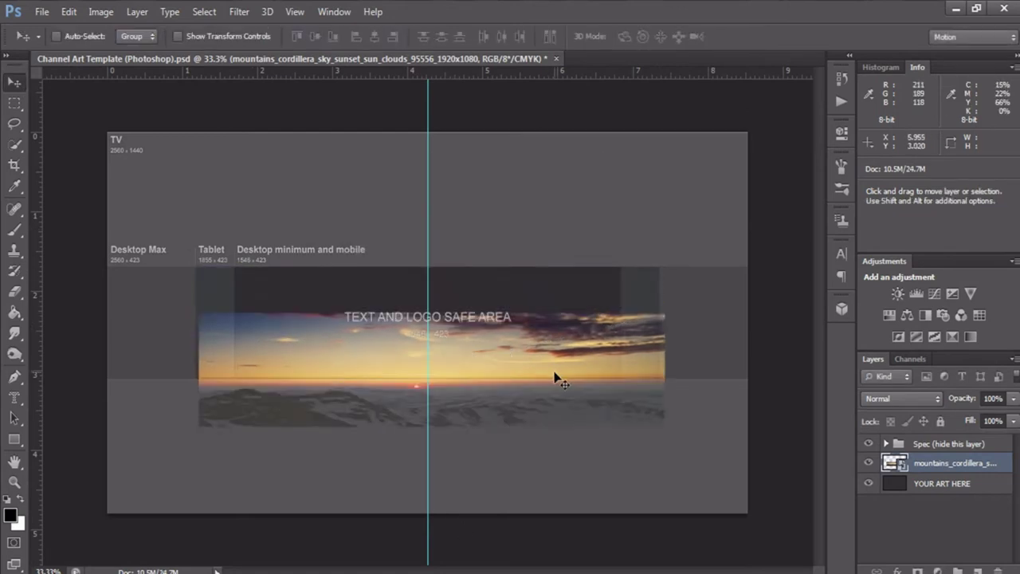
pyautogui.hotkey('ctrl', 'z')
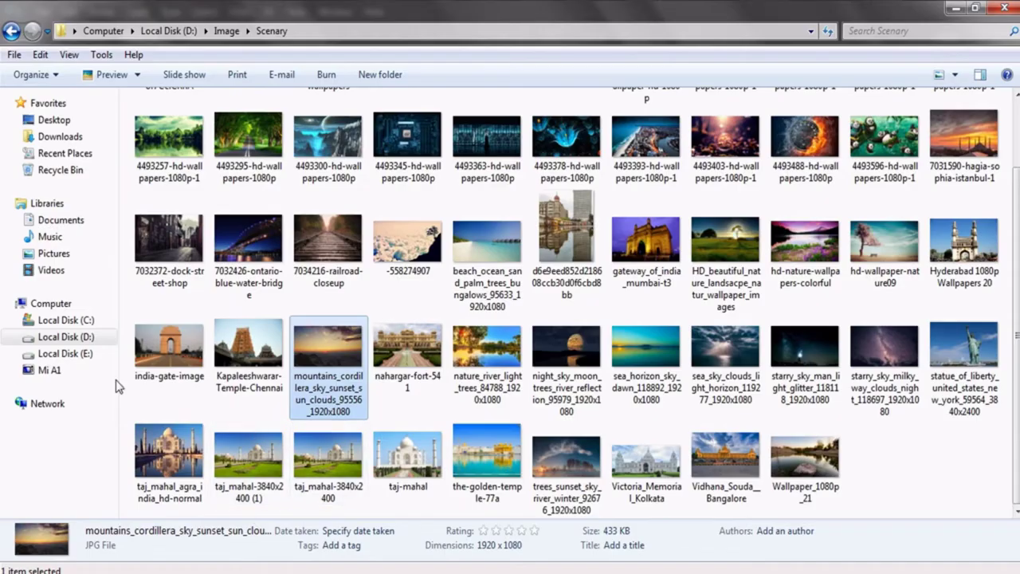
# Drag the wes logo image from the Youtube folder into Photoshop.
pyautogui.click(65, 353)
pyautogui.doubleClick(355, 151)
pyautogui.click(802, 160)
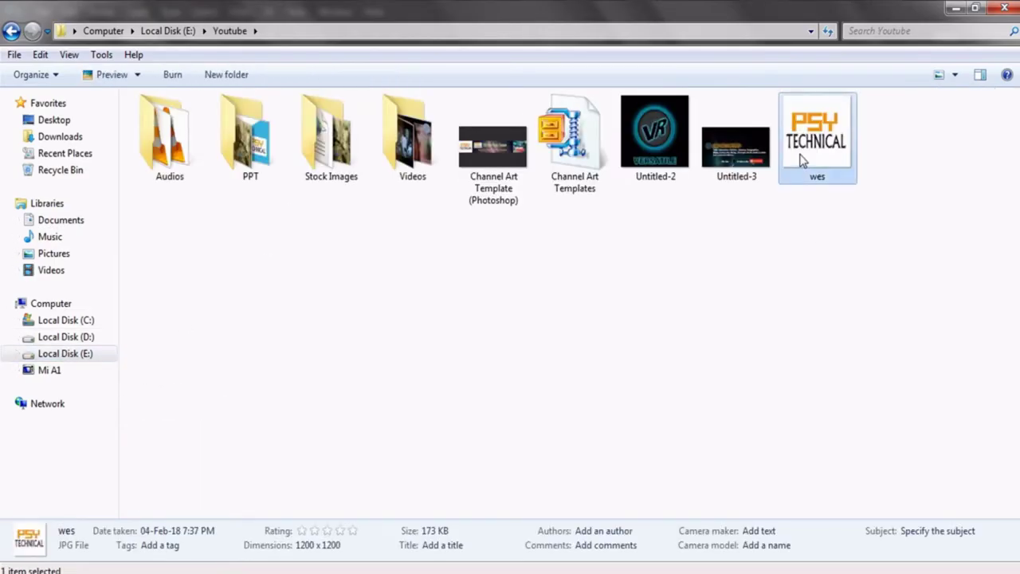
pyautogui.moveTo(821, 135); pyautogui.dragTo(391, 565)
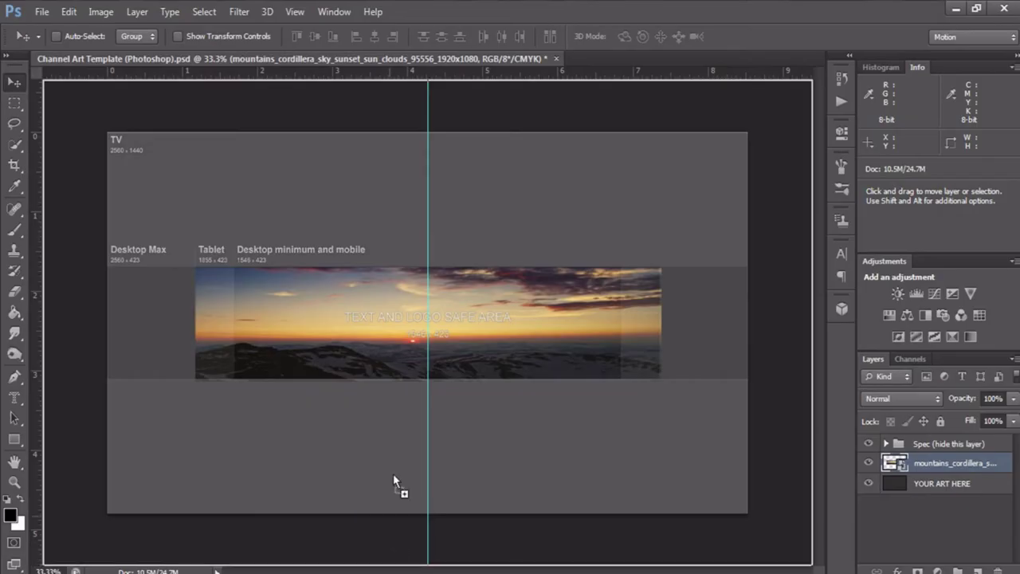
# Copy the marquee-selected PSY TECHNICAL logo from wes.jpg into the channel art template, accepting colour conversion.
pyautogui.moveTo(391, 567); pyautogui.dragTo(601, 54)
pyautogui.hotkey('ctrl', 't')
pyautogui.click(14, 102)
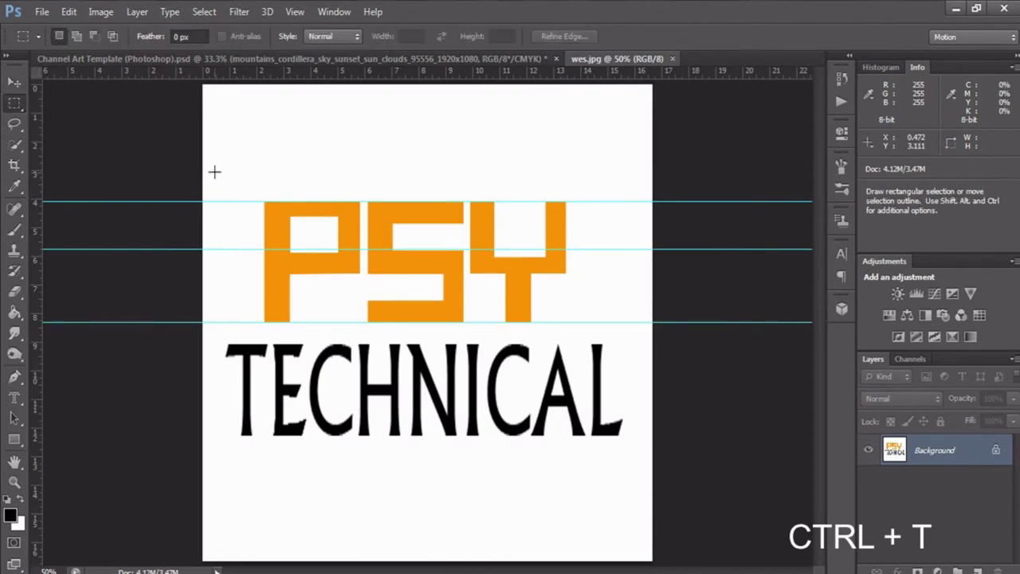
pyautogui.moveTo(213, 170); pyautogui.dragTo(637, 476)
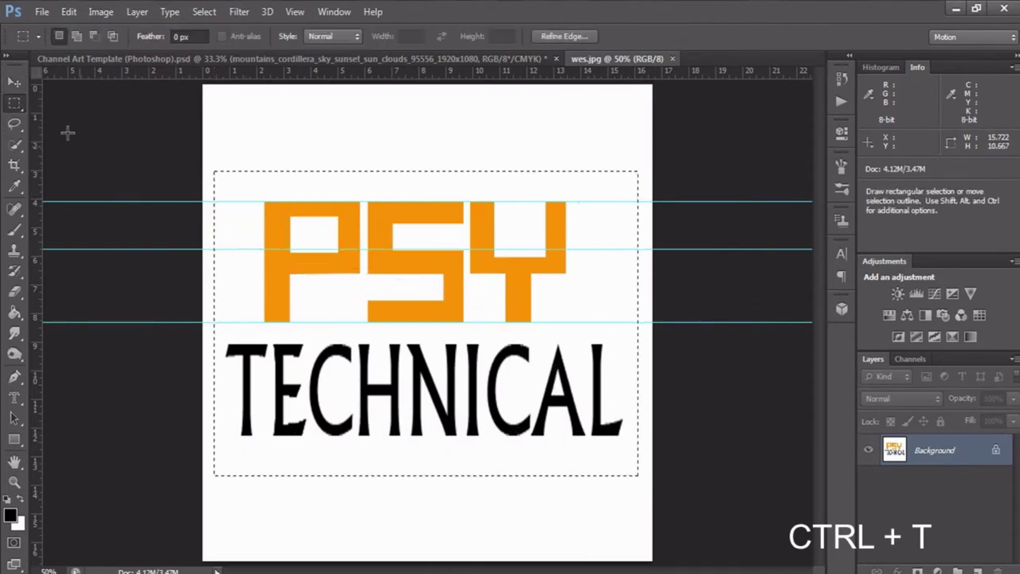
pyautogui.click(16, 85)
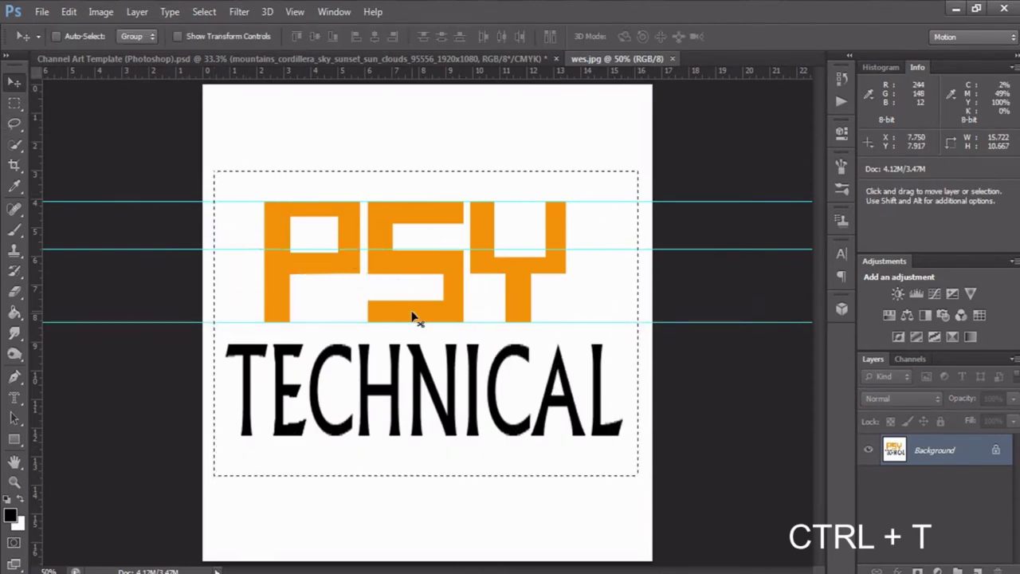
pyautogui.moveTo(410, 310)
pyautogui.mouseDown()
pyautogui.moveTo(342, 70)
pyautogui.moveTo(340, 111)
pyautogui.mouseUp()
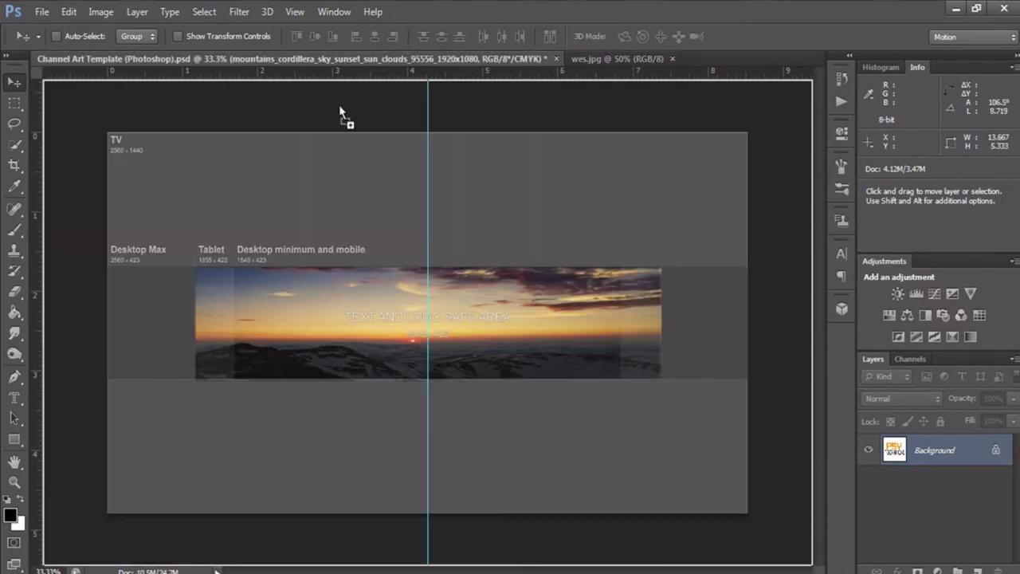
pyautogui.moveTo(390, 334); pyautogui.dragTo(390, 335)
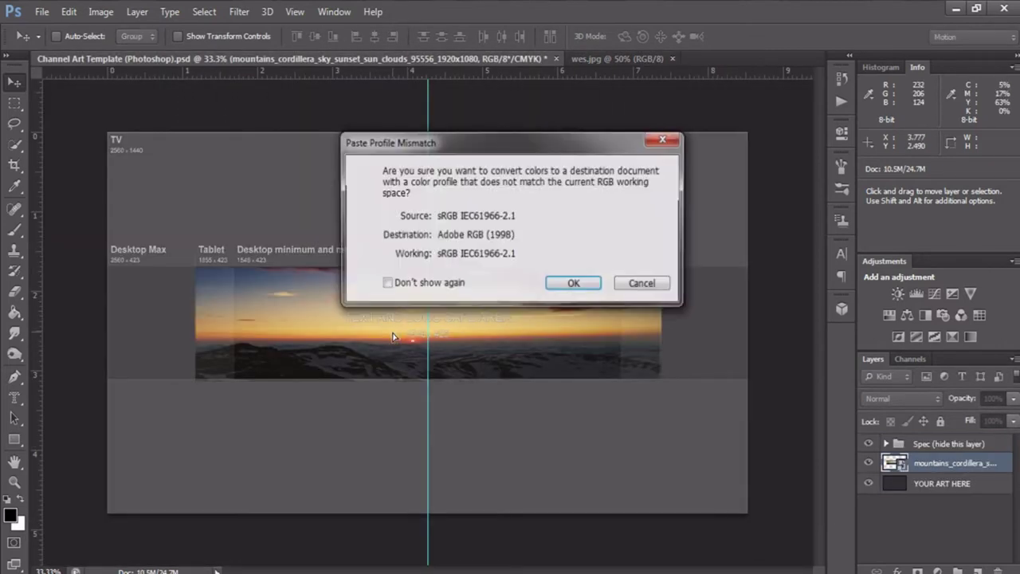
pyautogui.click(583, 282)
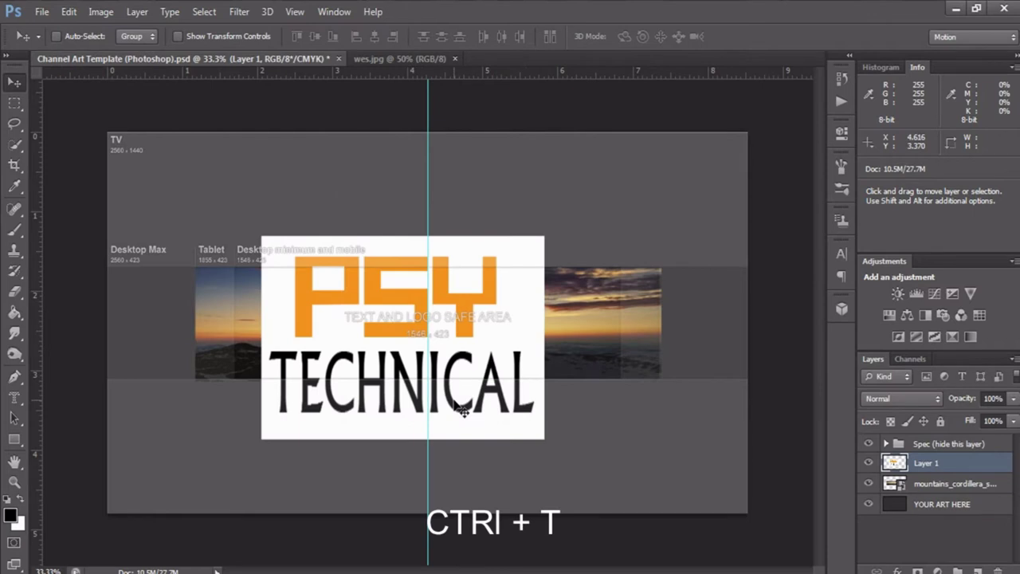
# Shrink the logo to fit at the left of the sunset strip.
pyautogui.hotkey('ctrl', 't')
pyautogui.moveTo(544, 438)
pyautogui.mouseDown()
pyautogui.moveTo(423, 319)
pyautogui.moveTo(376, 292)
pyautogui.moveTo(349, 314)
pyautogui.moveTo(355, 309)
pyautogui.mouseUp()
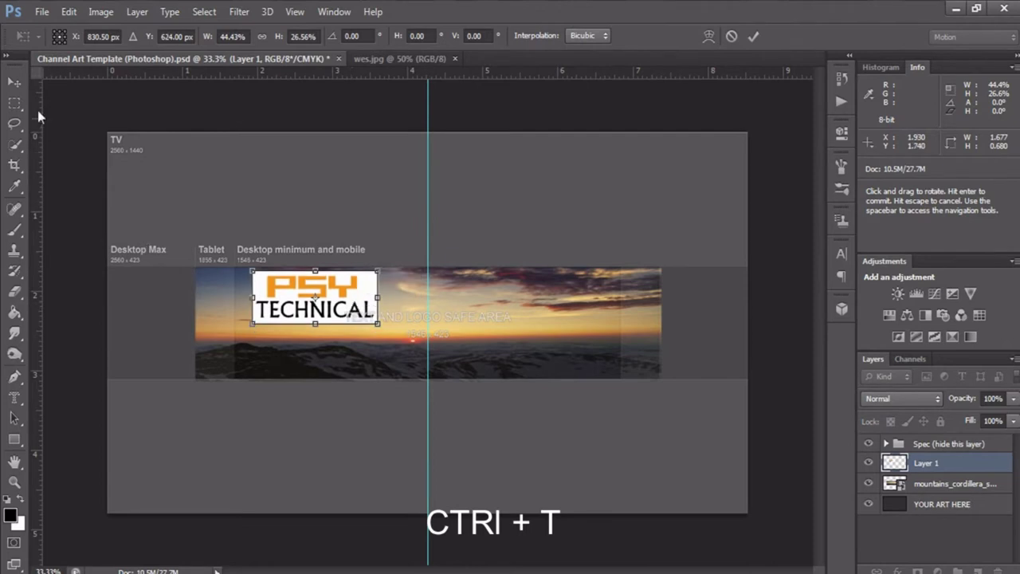
pyautogui.click(14, 82)
pyautogui.press('Return')
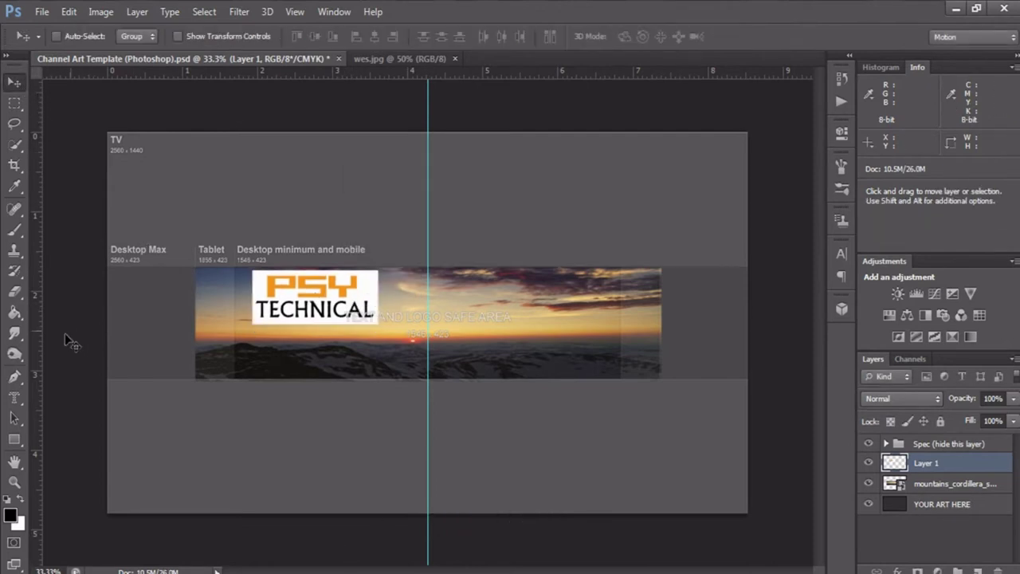
# Make a type-mask selection of the slogan 'All tech News At your Home' on a new layer.
pyautogui.click(15, 397)
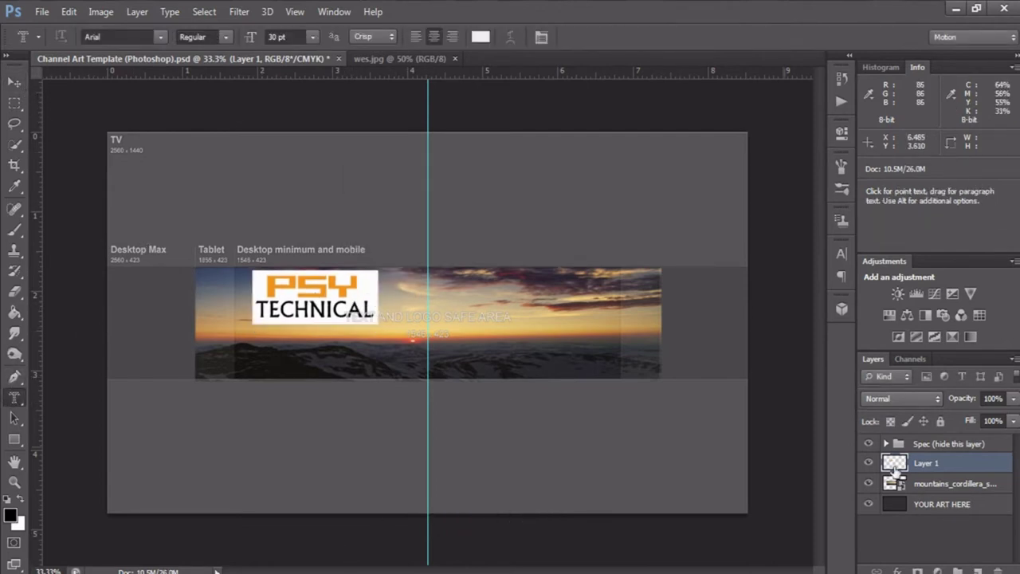
pyautogui.click(298, 355)
pyautogui.write('A')
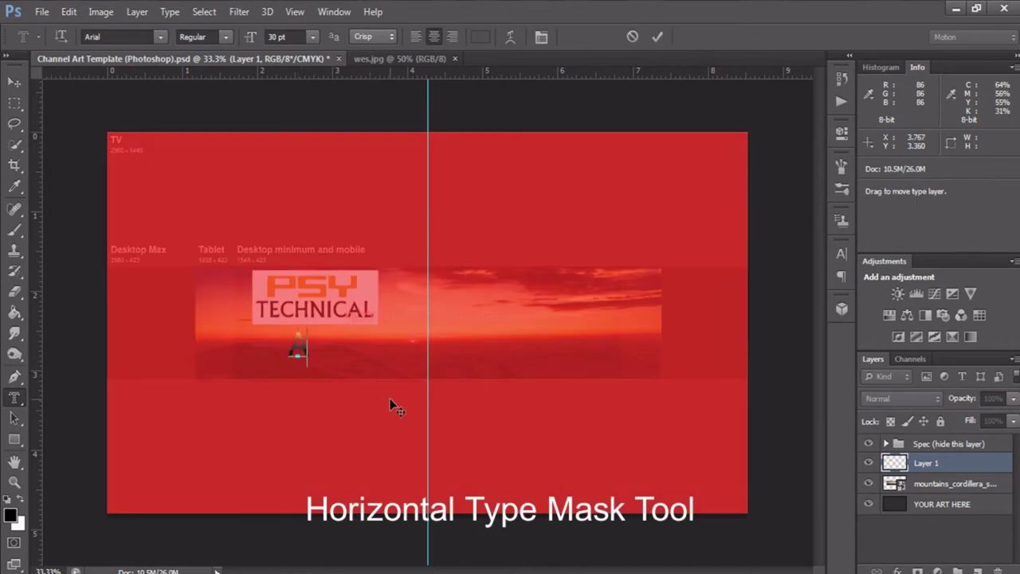
pyautogui.write('ll tech ')
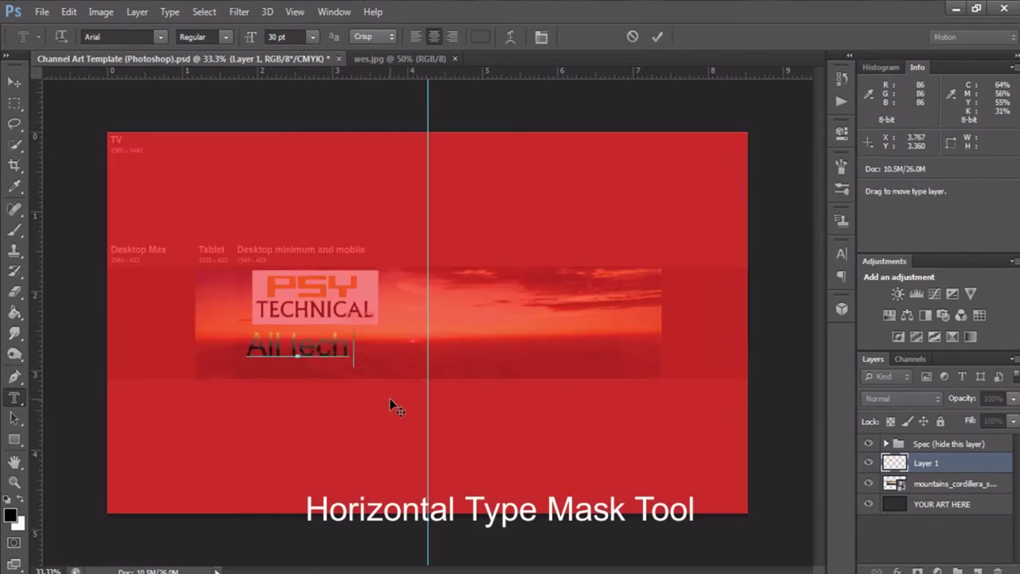
pyautogui.write('News ')
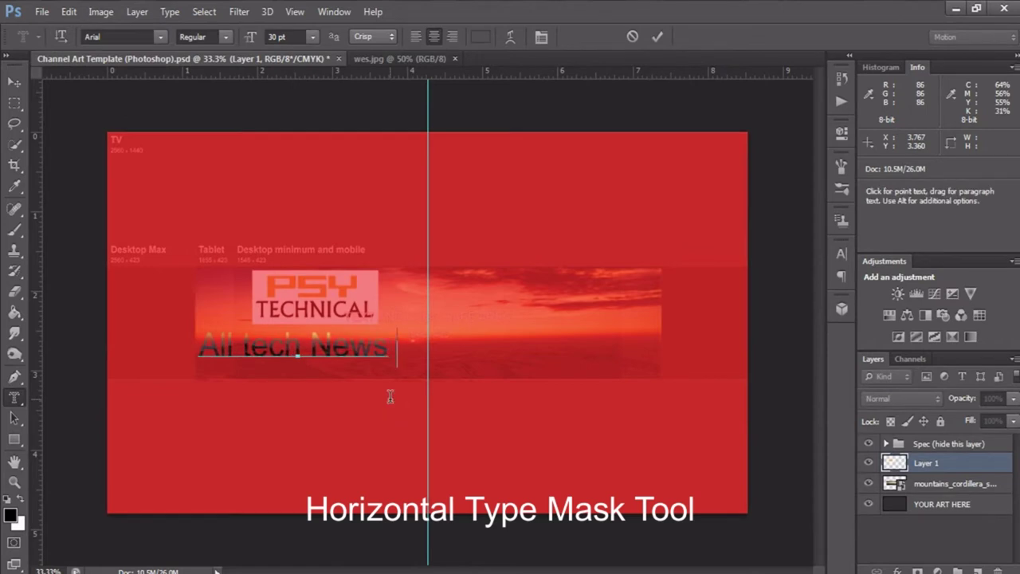
pyautogui.write('Al you')
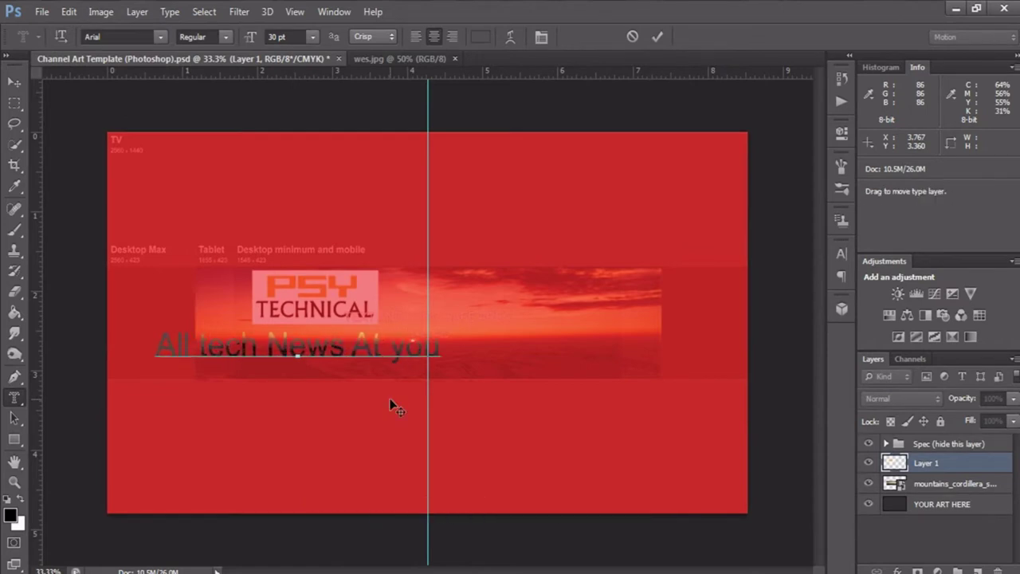
pyautogui.write('r')
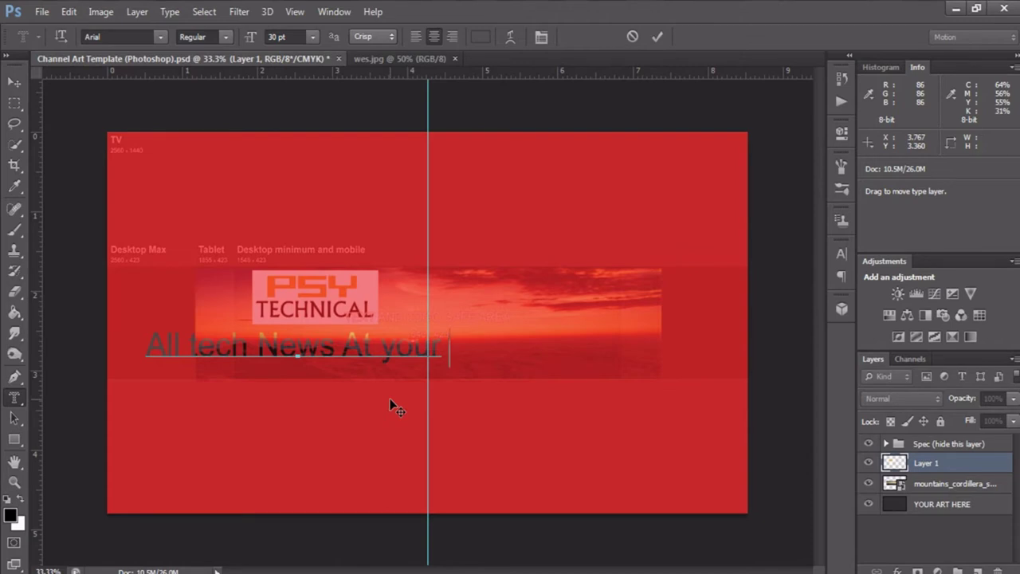
pyautogui.write(' Hom')
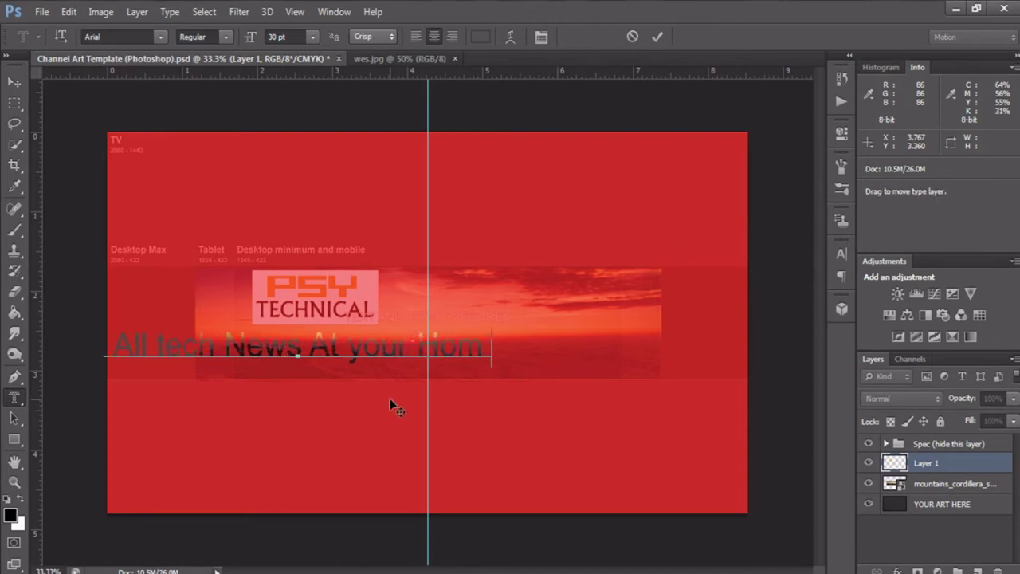
pyautogui.write('e')
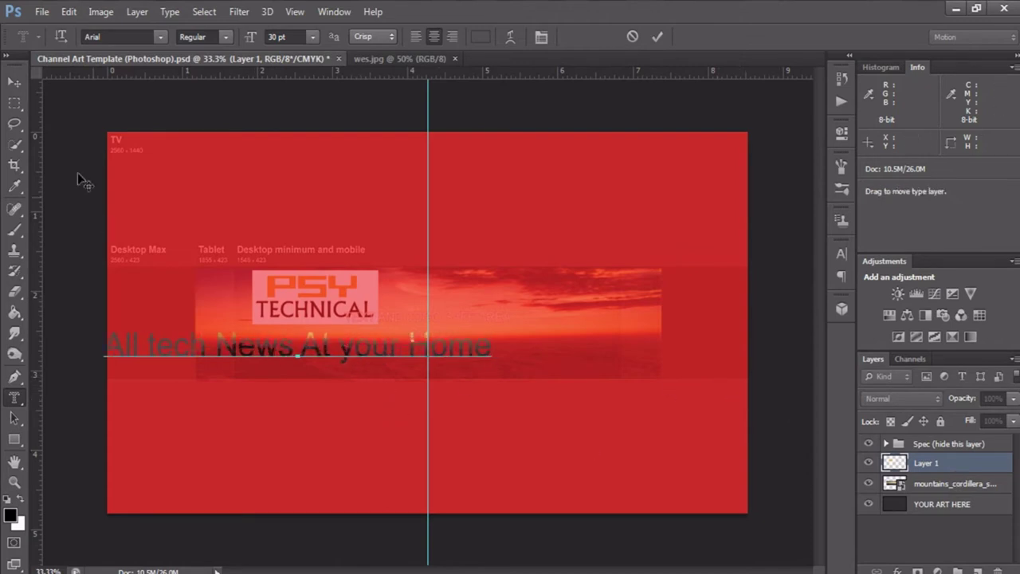
pyautogui.click(16, 84)
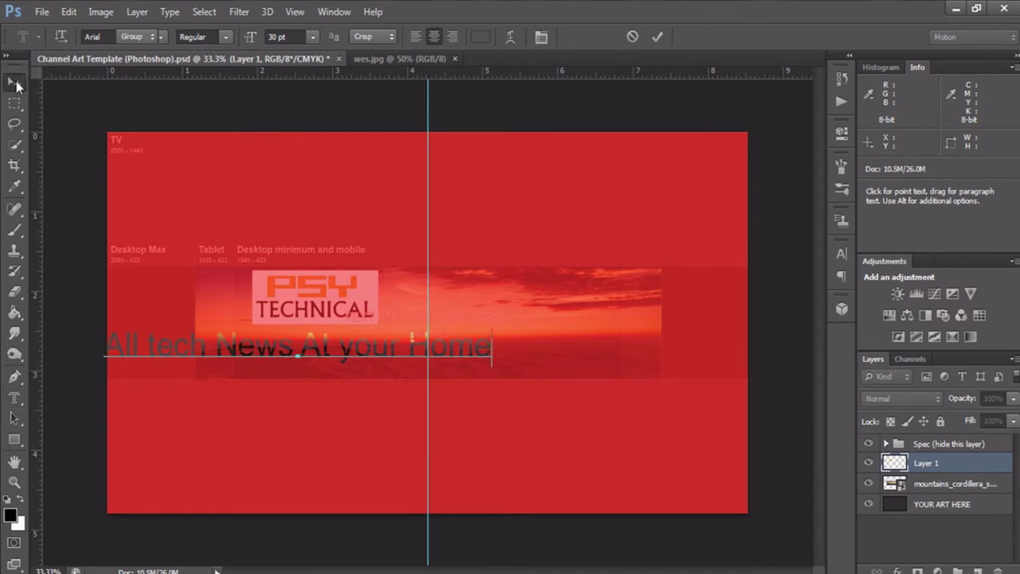
pyautogui.click(979, 571)
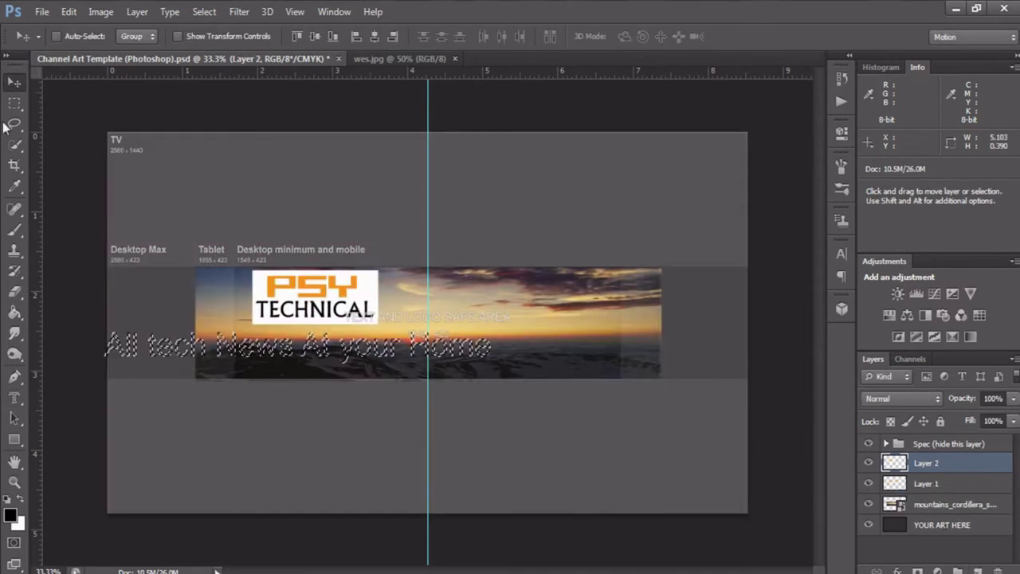
pyautogui.moveTo(155, 351); pyautogui.dragTo(277, 359)
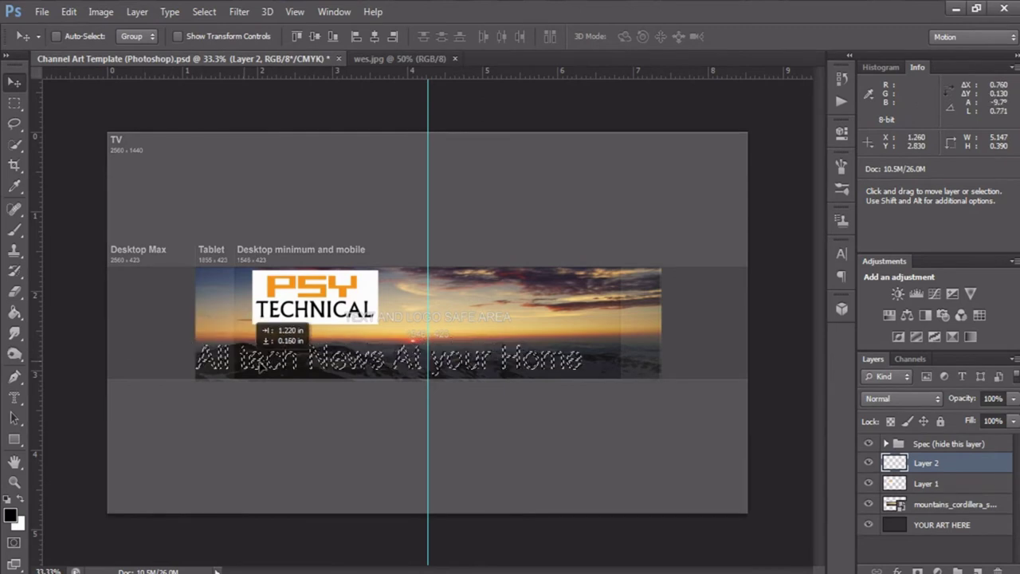
# Fill the slogan selection with black using the Paint Bucket.
pyautogui.click(15, 312)
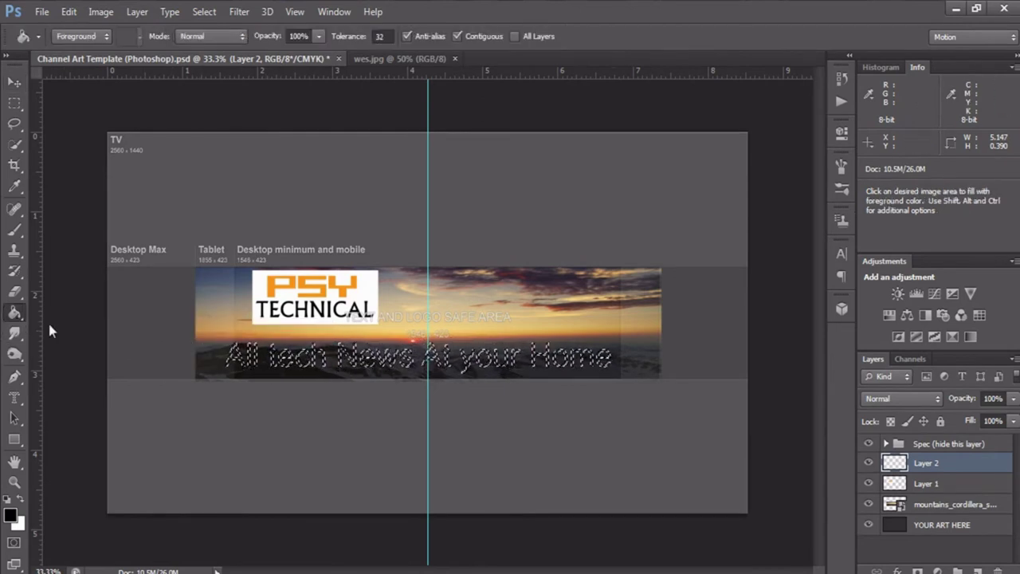
pyautogui.scroll(1, 255, 346)
pyautogui.click(240, 355)
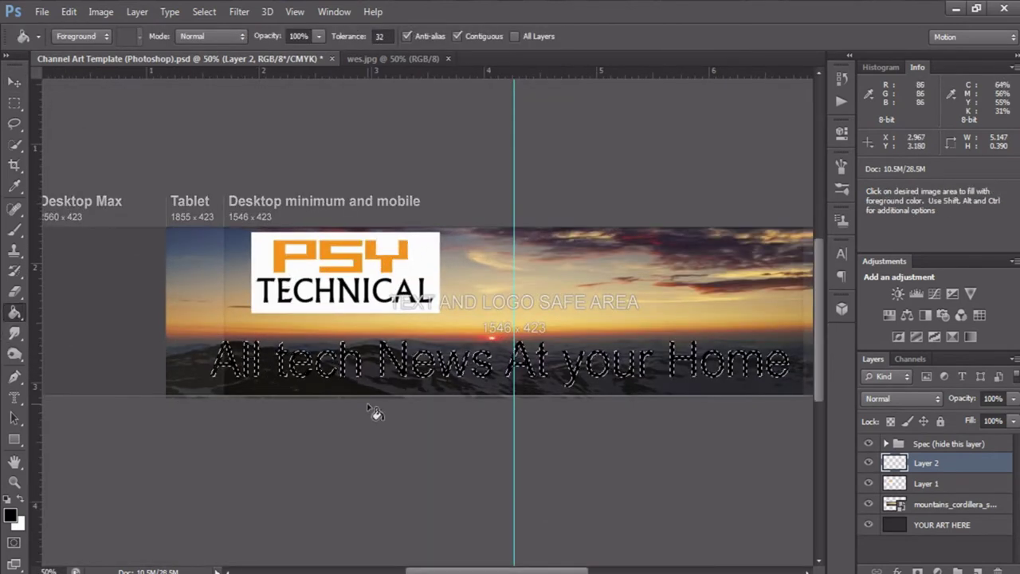
# Narrow the black slogan and centre it beneath the logo.
pyautogui.hotkey('ctrl', 't')
pyautogui.scroll(-1, 471, 364)
pyautogui.scroll(-1, 471, 364)
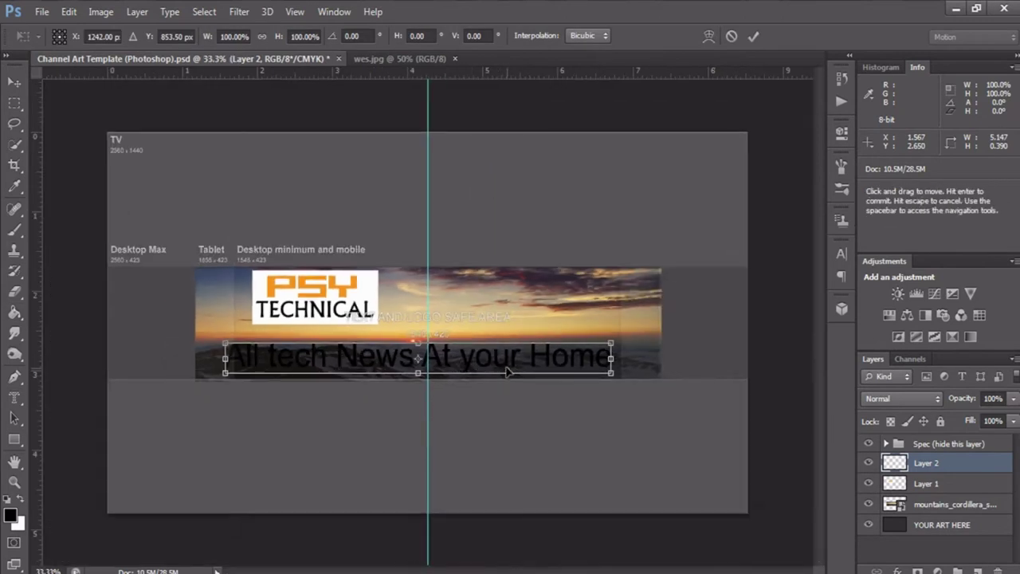
pyautogui.moveTo(512, 371); pyautogui.dragTo(522, 366)
pyautogui.moveTo(234, 354); pyautogui.dragTo(255, 354)
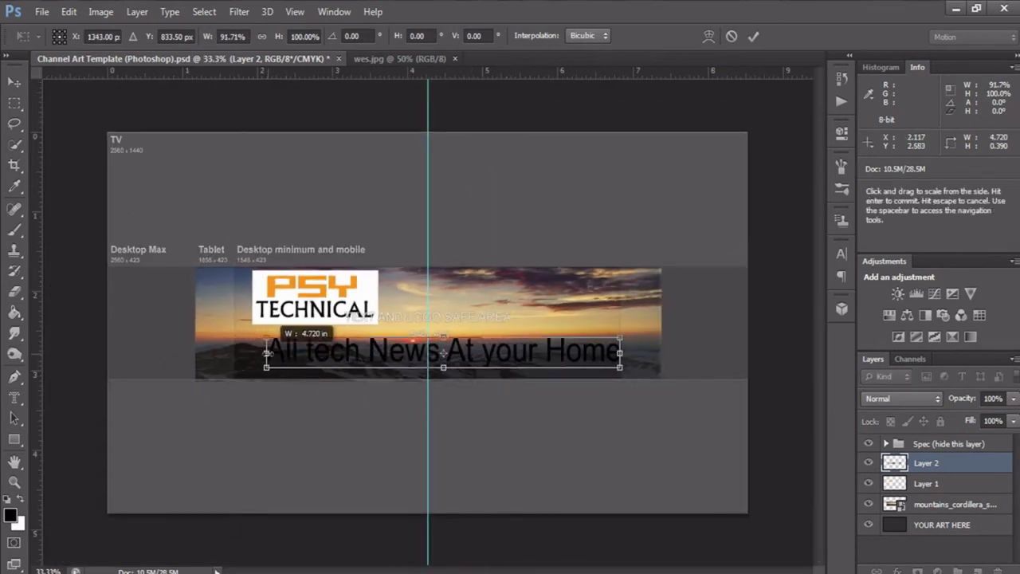
pyautogui.moveTo(620, 353); pyautogui.dragTo(609, 354)
pyautogui.press('v')
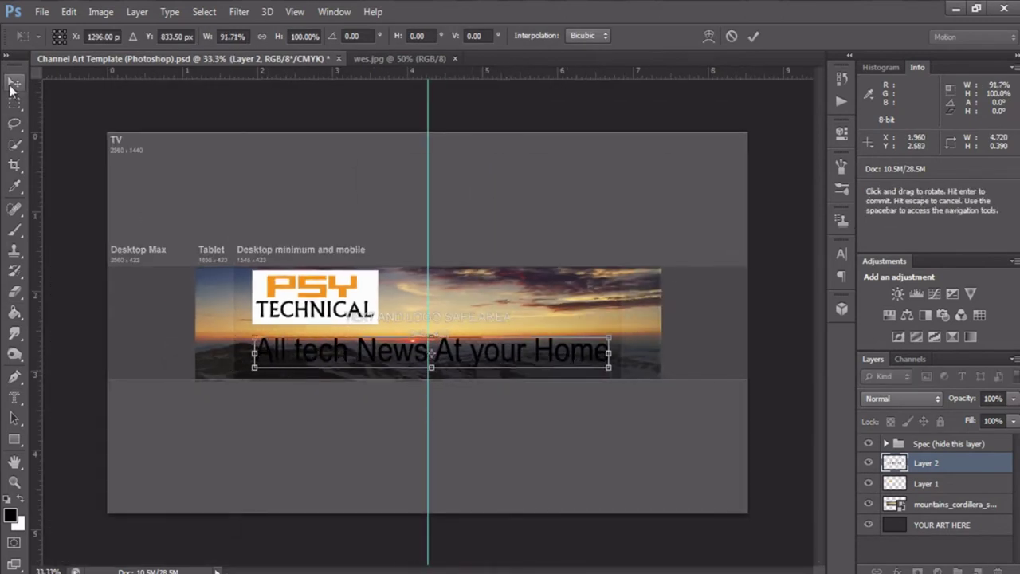
pyautogui.press('Return')
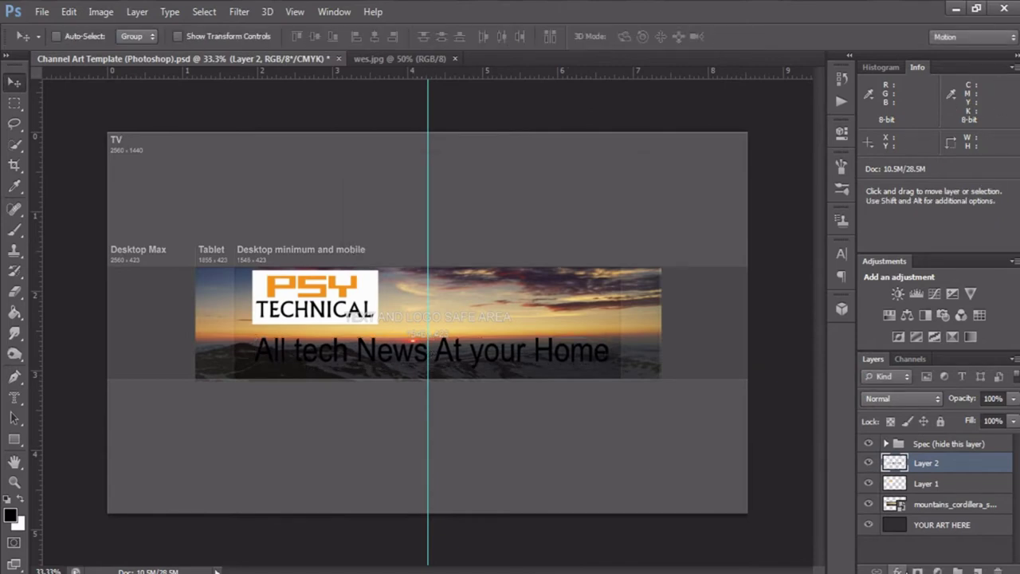
pyautogui.click(899, 570)
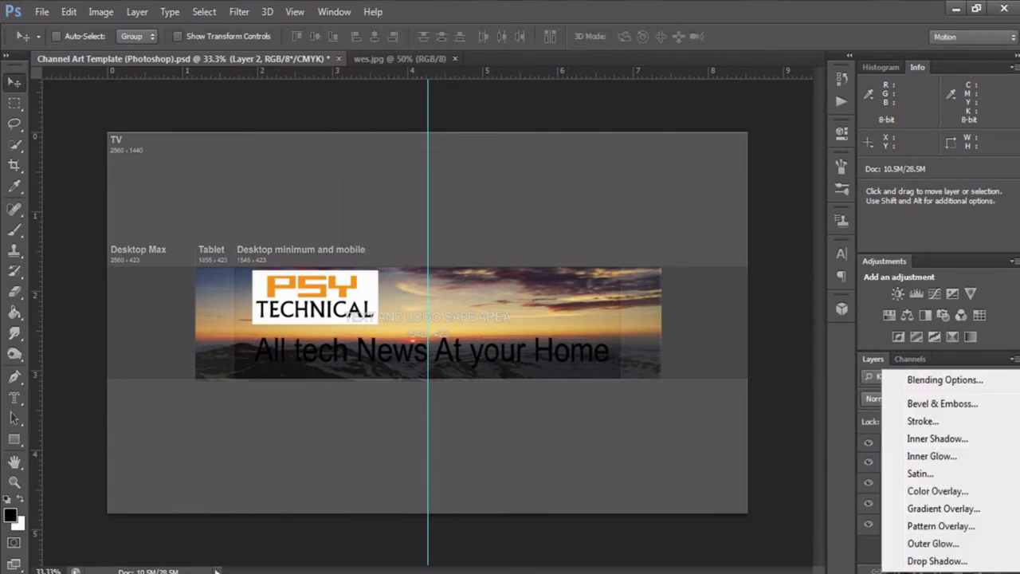
# Give the slogan a strong yellow outer glow at 100% opacity, about 27 px size.
pyautogui.click(926, 547)
pyautogui.moveTo(332, 167); pyautogui.dragTo(719, 231)
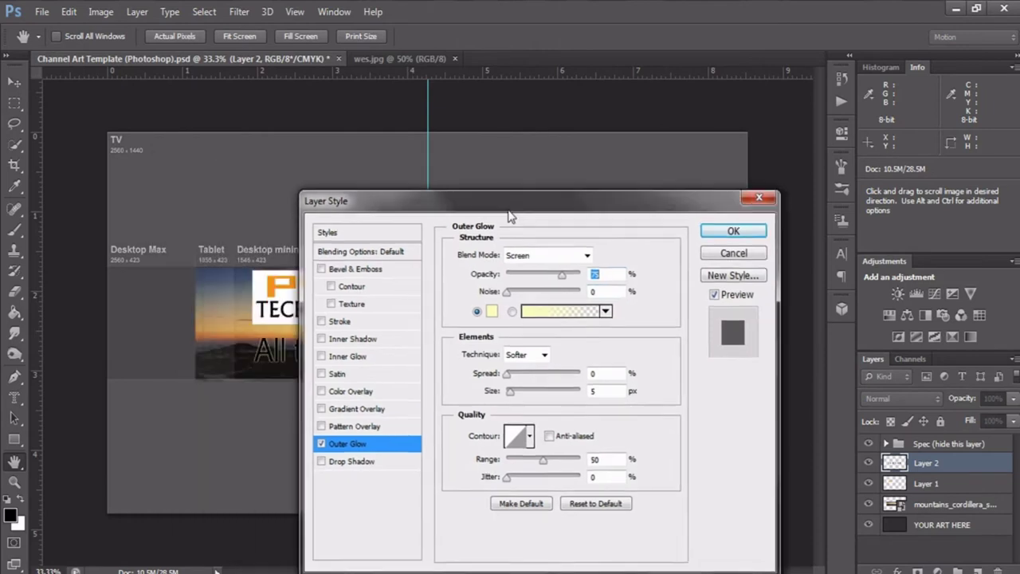
pyautogui.click(733, 303)
pyautogui.click(473, 170)
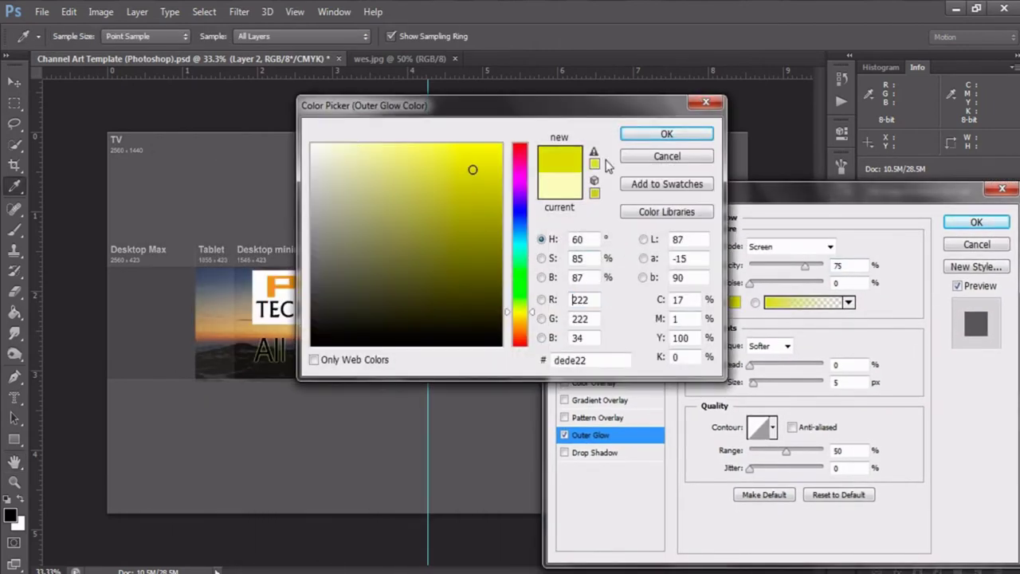
pyautogui.click(682, 133)
pyautogui.moveTo(809, 274); pyautogui.dragTo(830, 319)
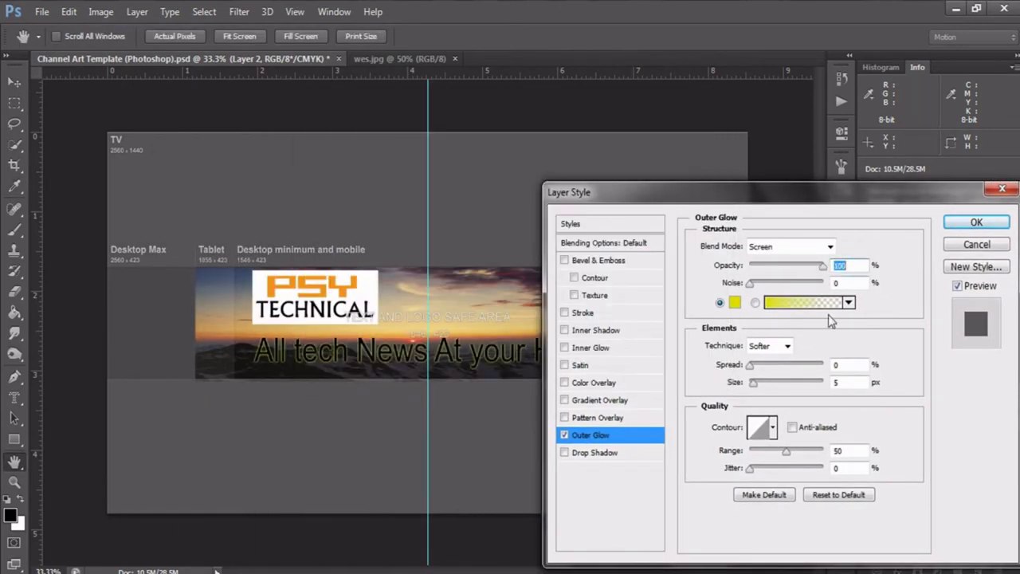
pyautogui.moveTo(751, 382); pyautogui.dragTo(760, 383)
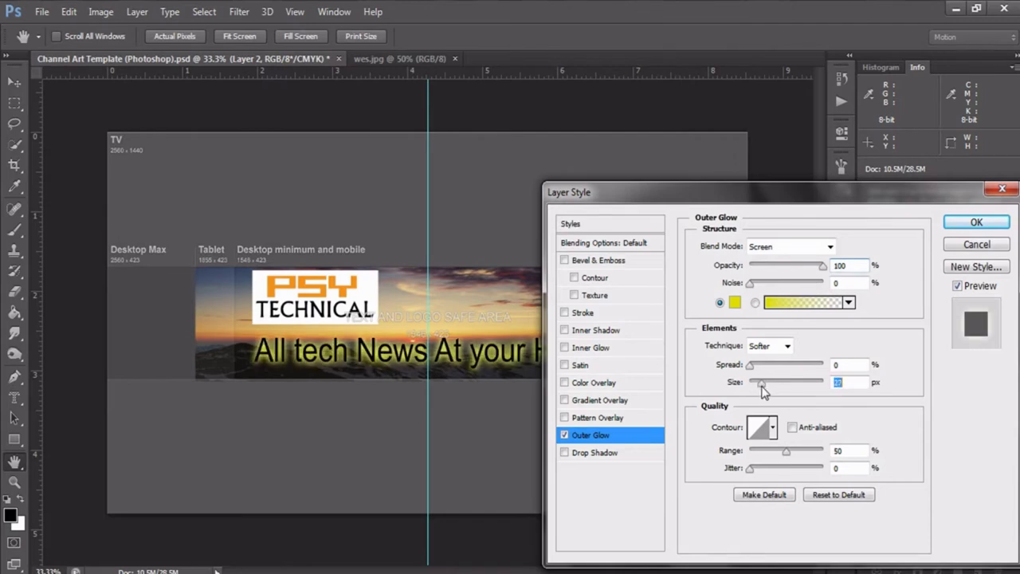
pyautogui.click(976, 222)
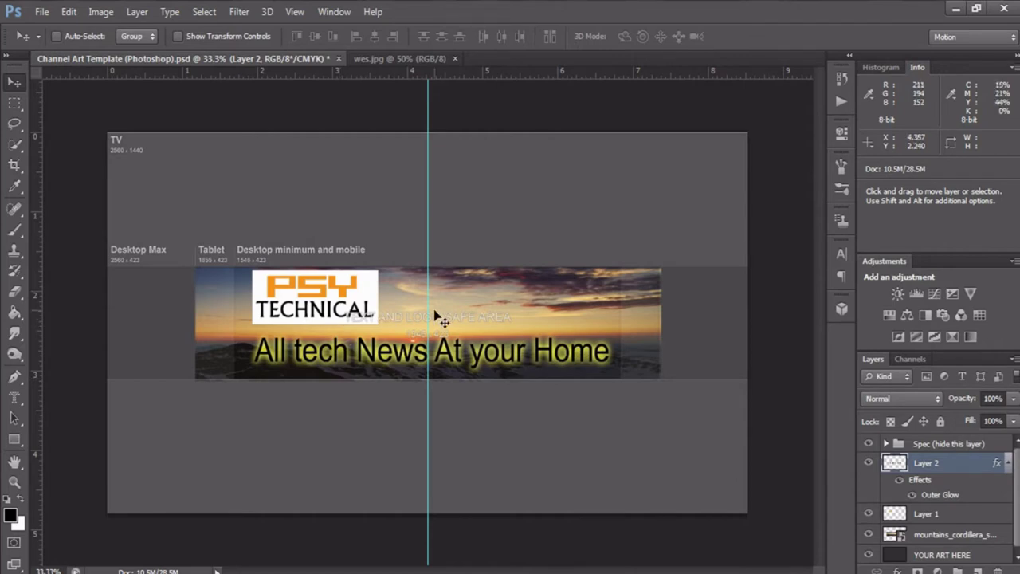
pyautogui.moveTo(111, 568)
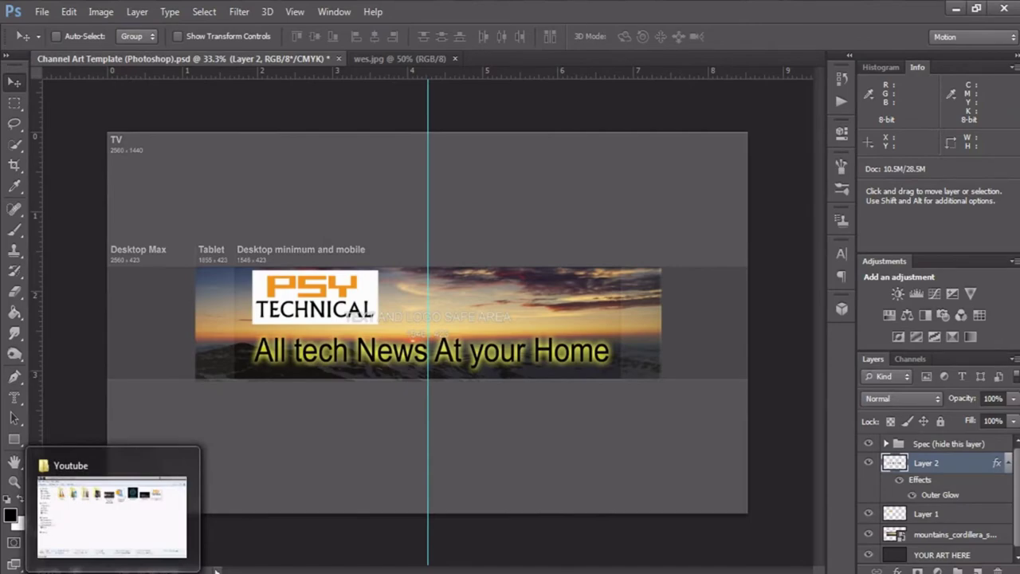
# Find and select the sea horizon dawn photo in D:\Image\Scenary.
pyautogui.click(216, 569)
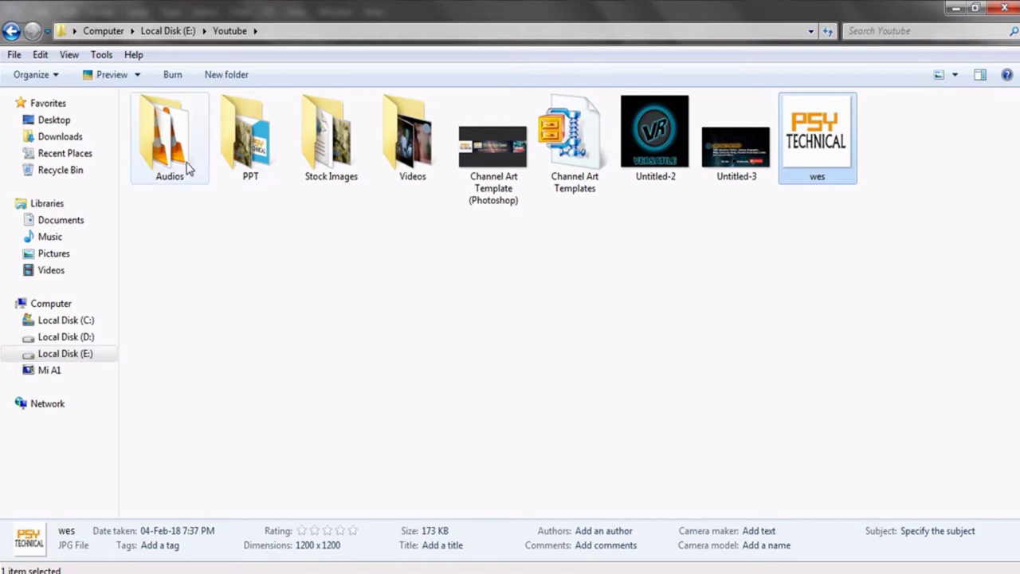
pyautogui.click(75, 338)
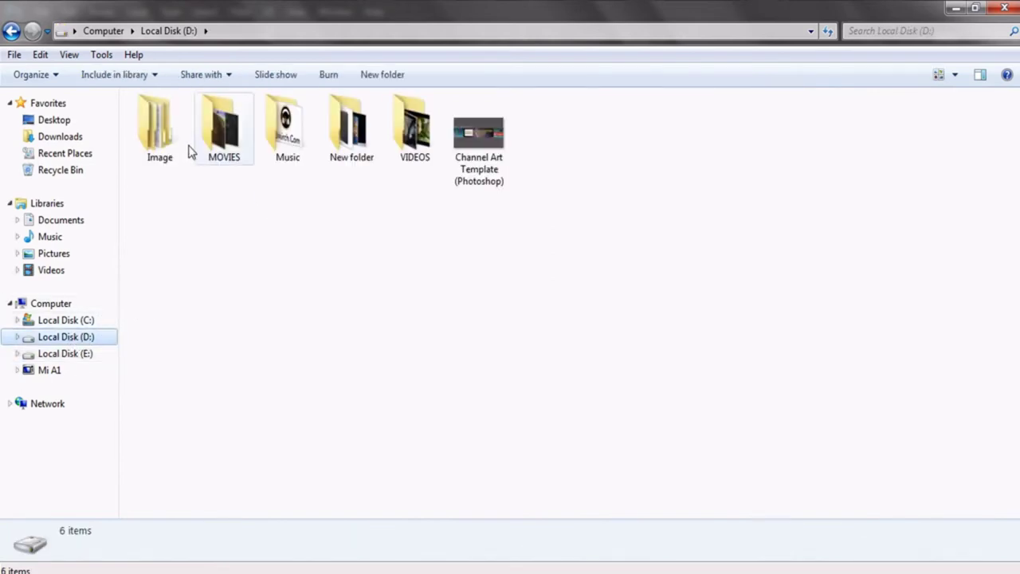
pyautogui.doubleClick(172, 138)
pyautogui.doubleClick(601, 139)
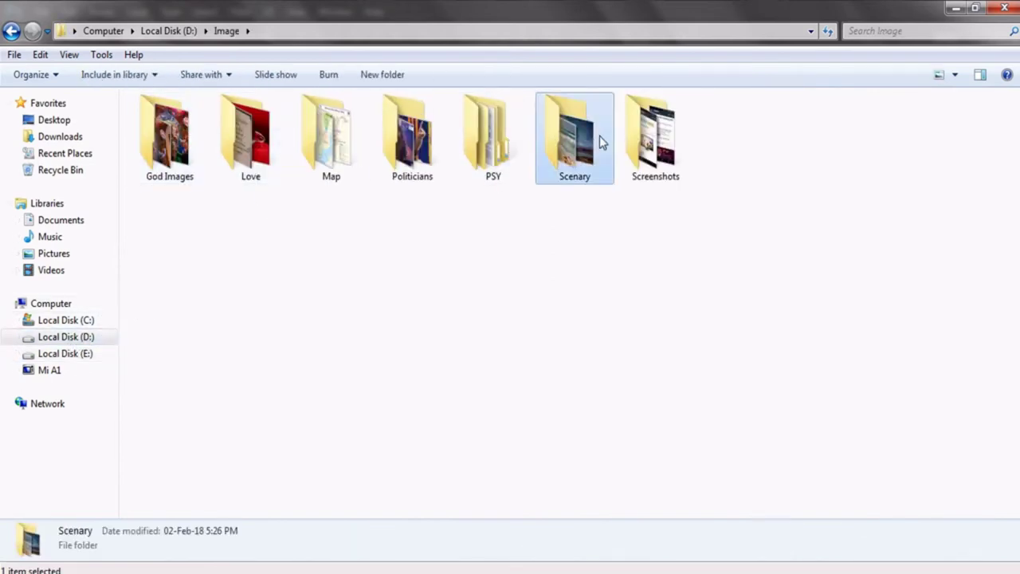
pyautogui.scroll(-3, 625, 365)
pyautogui.click(591, 360)
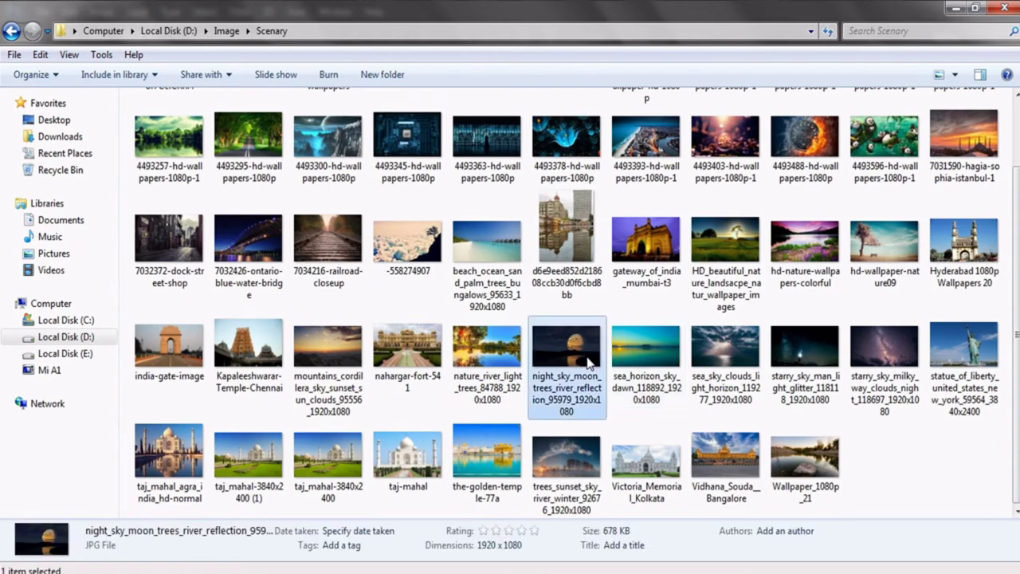
pyautogui.click(658, 362)
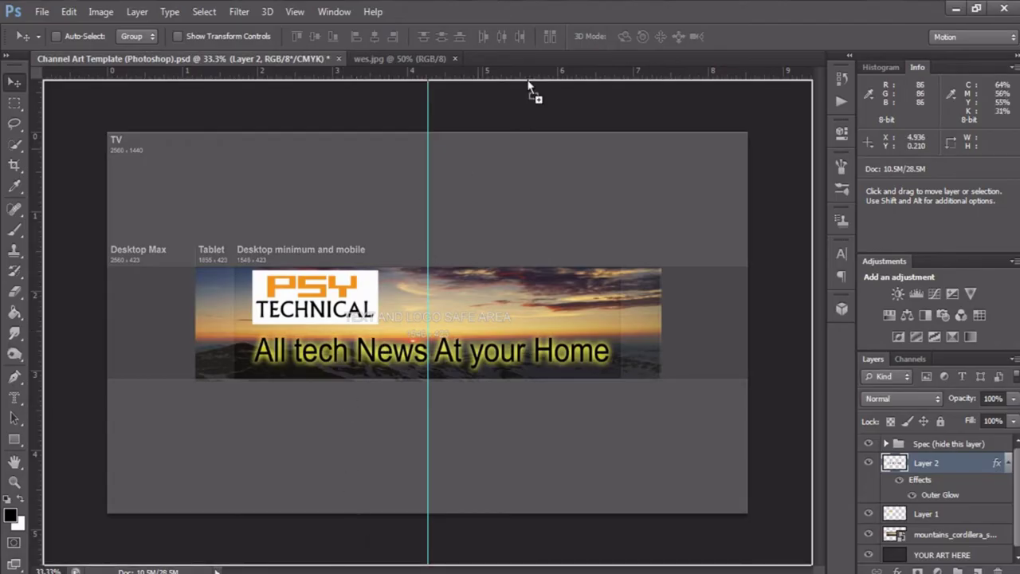
# Copy a tall rectangle around the setting sun from the sea photo into the banner.
pyautogui.moveTo(532, 90); pyautogui.dragTo(510, 59)
pyautogui.click(14, 103)
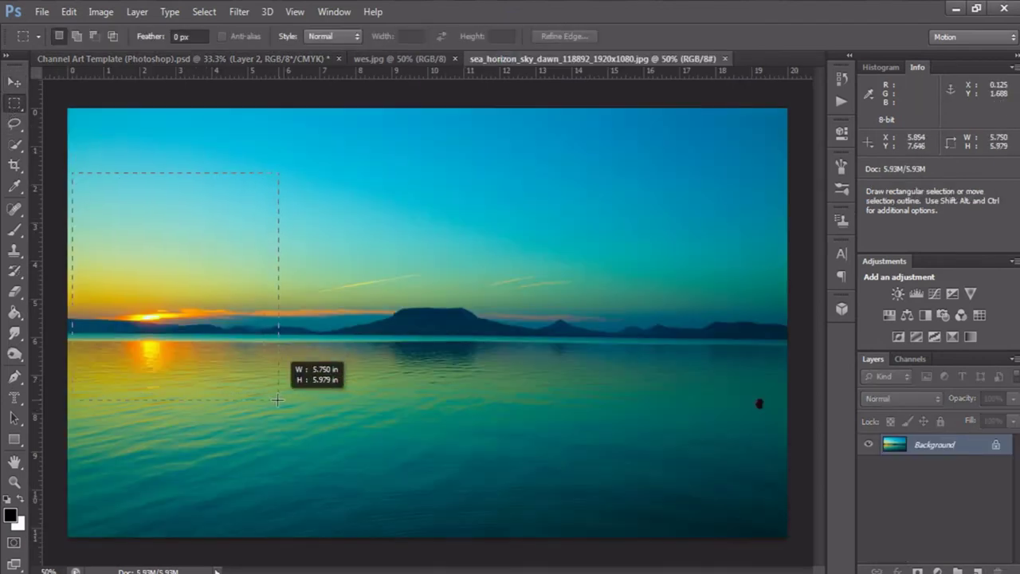
pyautogui.moveTo(74, 172); pyautogui.dragTo(278, 399)
pyautogui.press('v')
pyautogui.moveTo(163, 271)
pyautogui.mouseDown()
pyautogui.moveTo(163, 322)
pyautogui.moveTo(142, 339)
pyautogui.mouseUp()
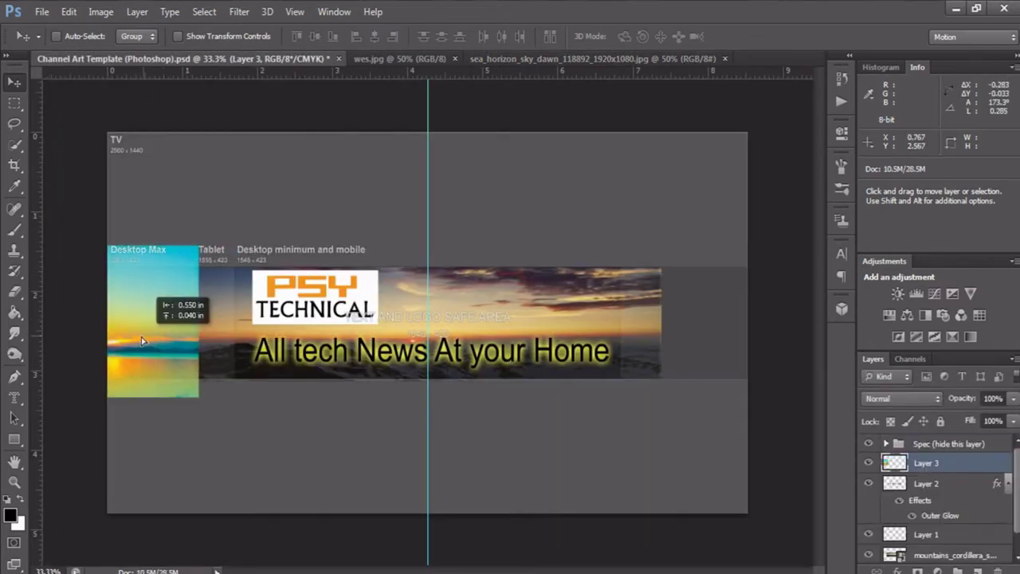
# Fit the sunset piece into the left Desktop Max strip and place a duplicate at the right end.
pyautogui.hotkey('ctrl', 't')
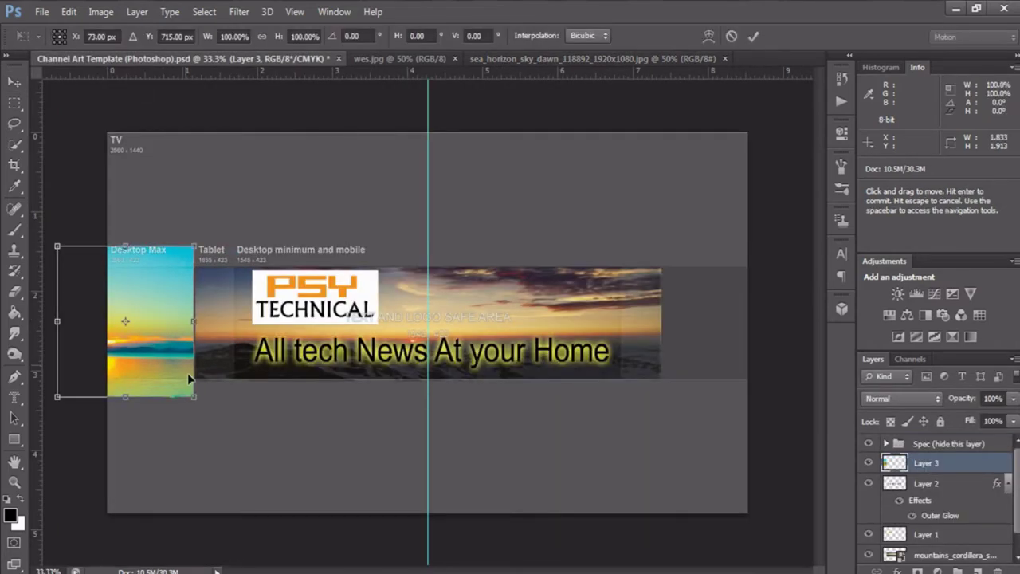
pyautogui.moveTo(194, 397); pyautogui.dragTo(159, 341)
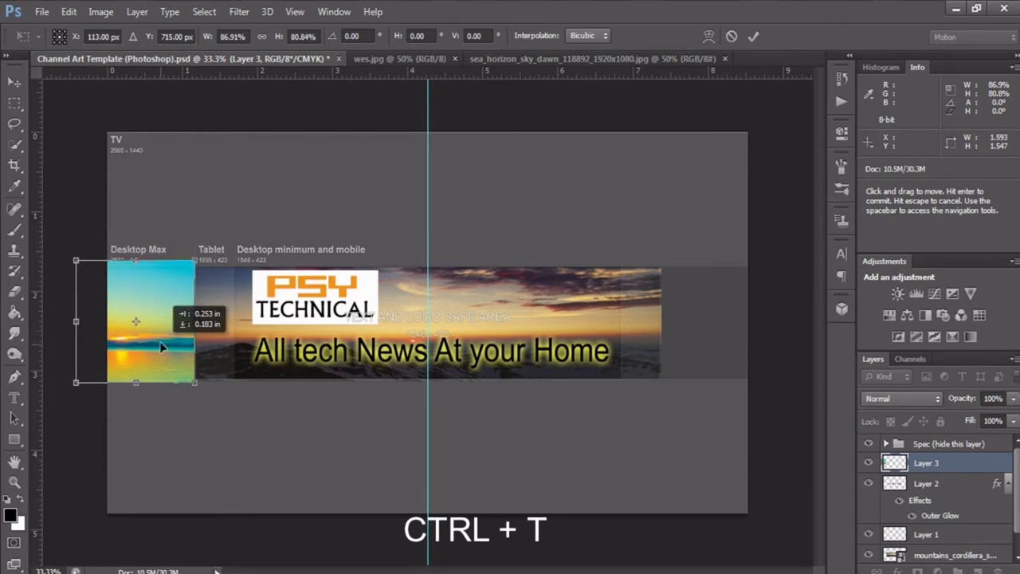
pyautogui.moveTo(73, 320); pyautogui.dragTo(101, 321)
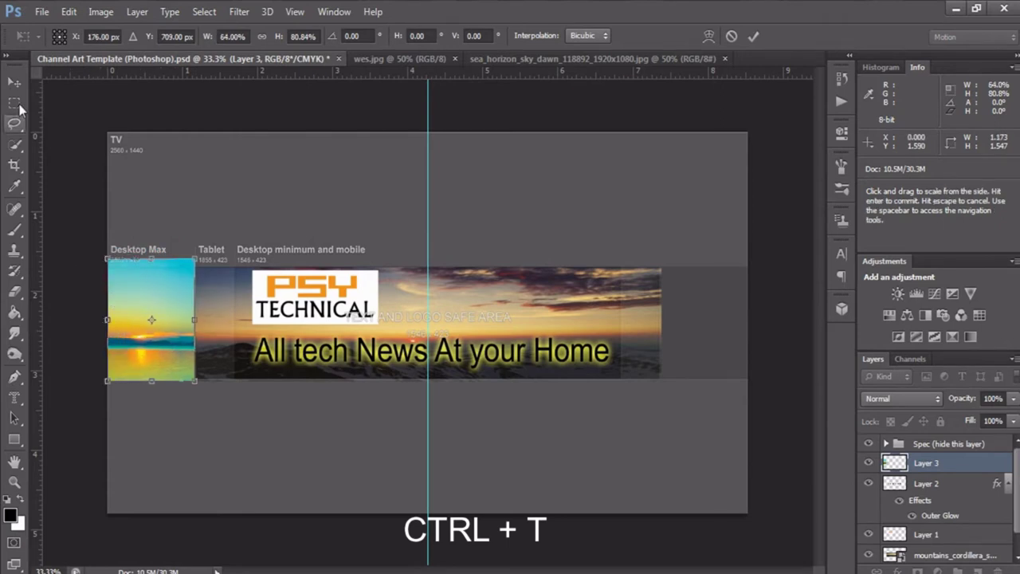
pyautogui.click(14, 81)
pyautogui.click(399, 170)
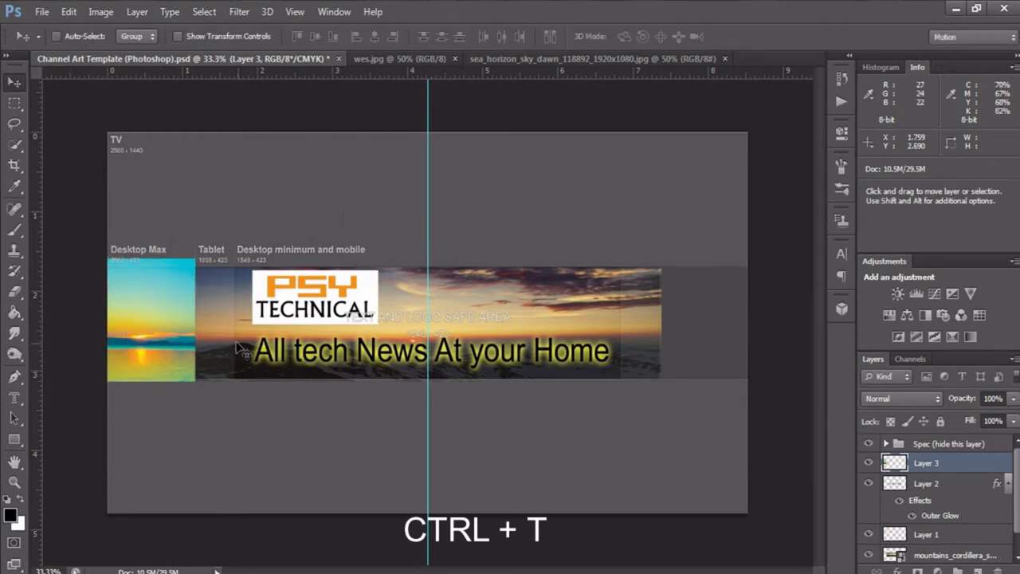
pyautogui.hotkey('ctrl', 't')
pyautogui.moveTo(151, 258); pyautogui.dragTo(151, 267)
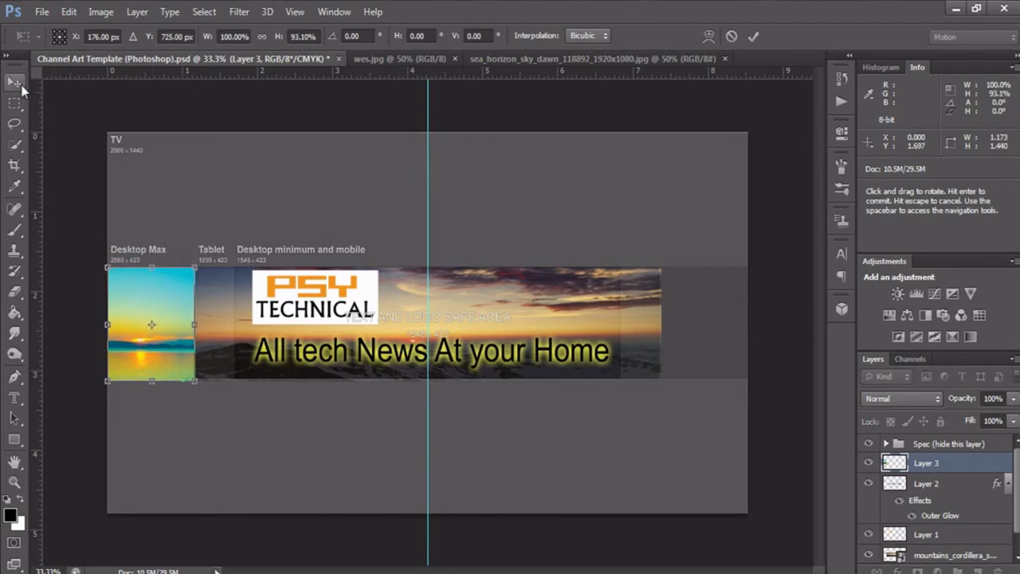
pyautogui.click(19, 85)
pyautogui.click(432, 233)
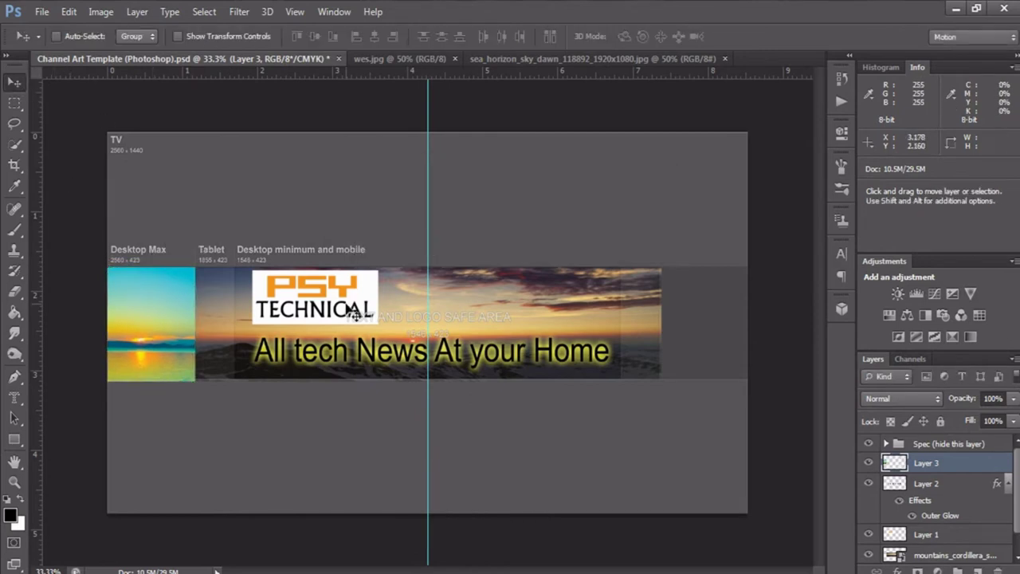
pyautogui.hotkey('ctrl', 'j')
pyautogui.moveTo(169, 342); pyautogui.dragTo(719, 333)
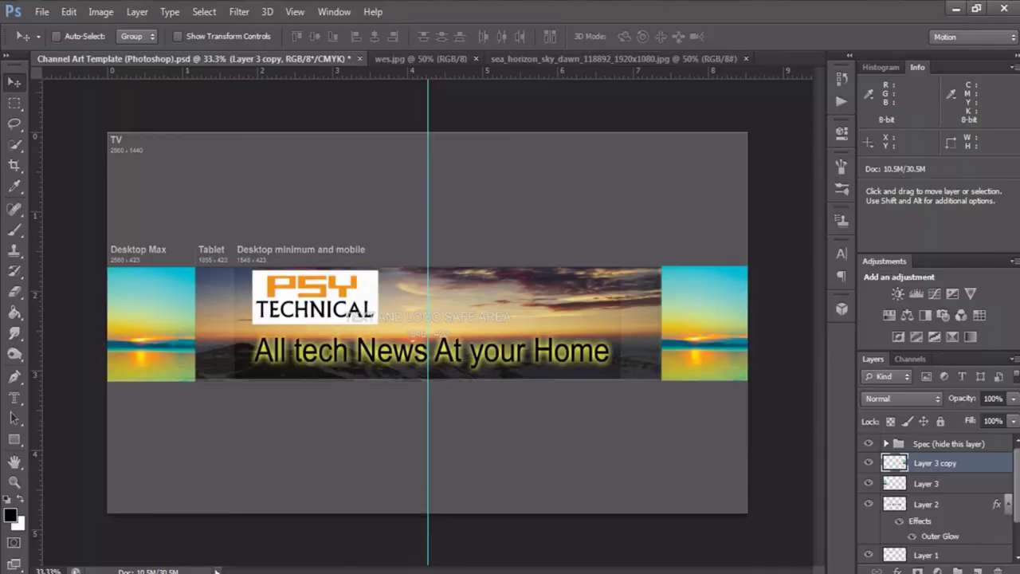
# Create a 'PLz Like' text-mask selection in the sky near the banner's right end.
pyautogui.click(18, 401)
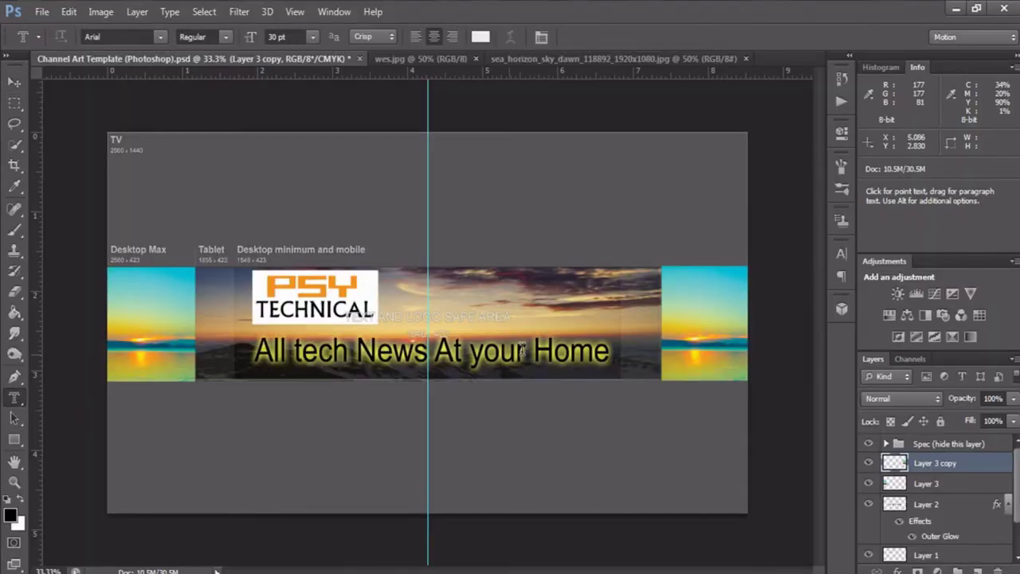
pyautogui.click(541, 313)
pyautogui.write('P')
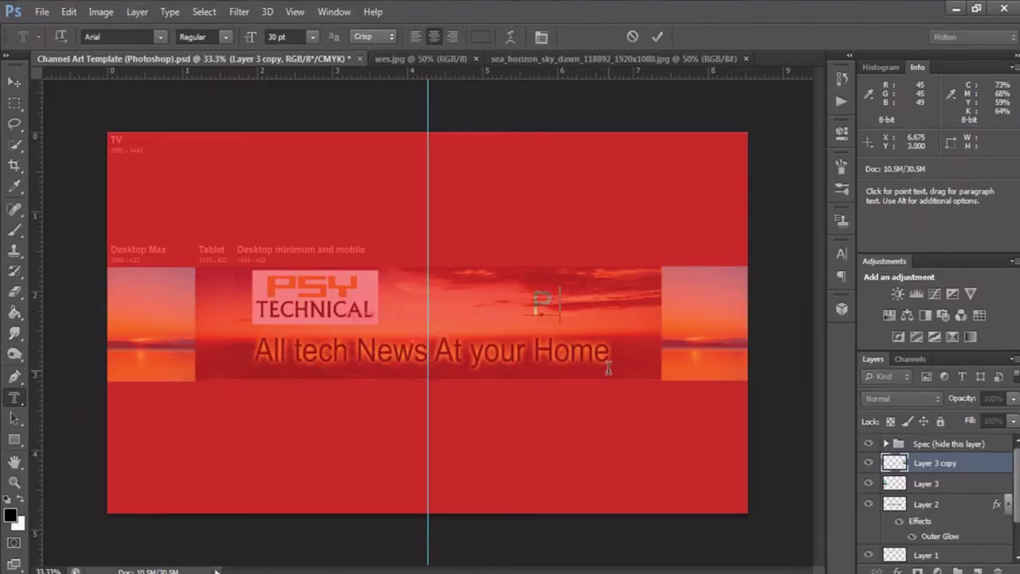
pyautogui.write('Lz Like')
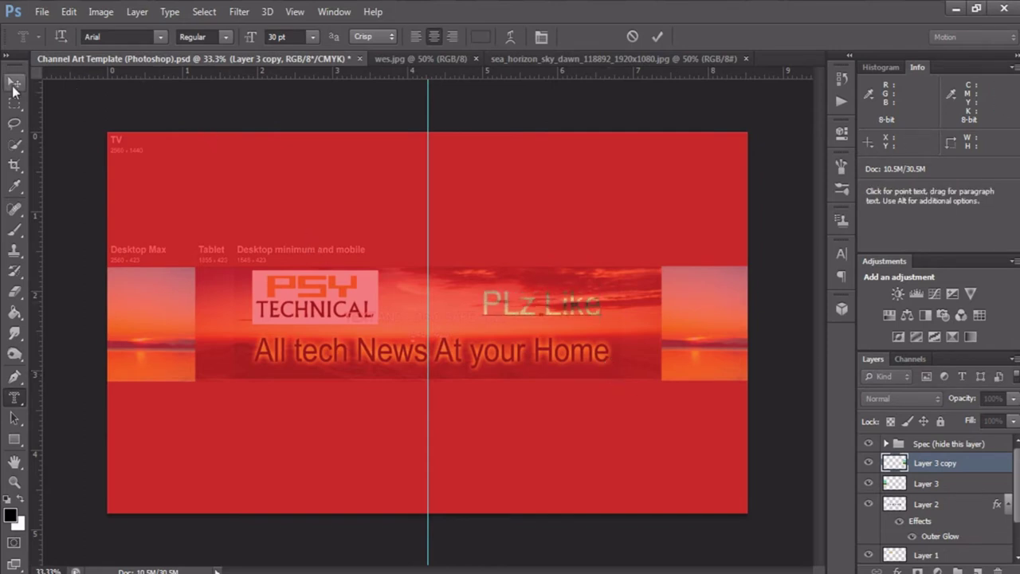
pyautogui.click(14, 82)
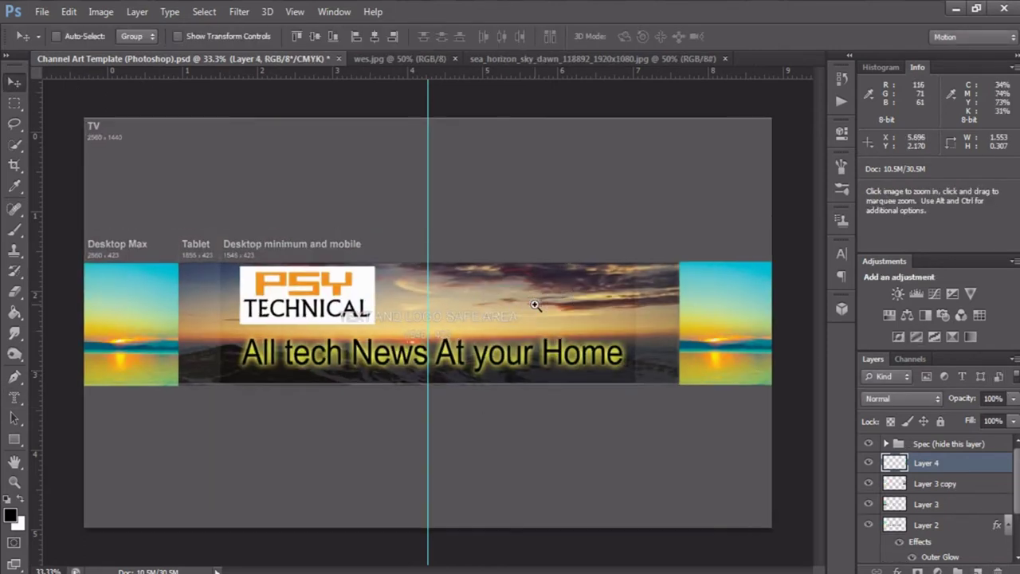
# Fill the PLz Like selection with black using the Paint Bucket on Layer 4.
pyautogui.scroll(3, 537, 303)
pyautogui.click(15, 312)
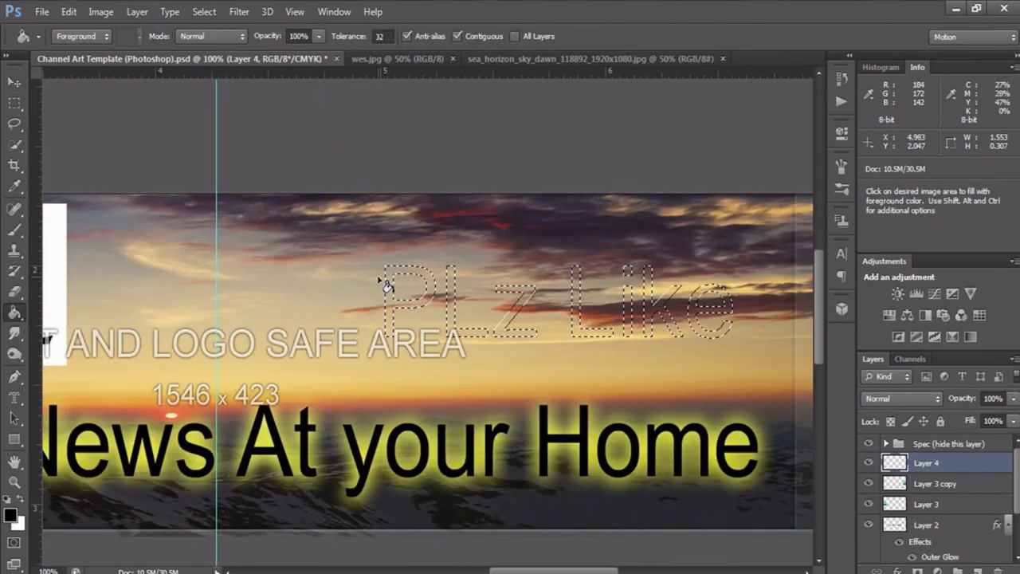
pyautogui.click(555, 344)
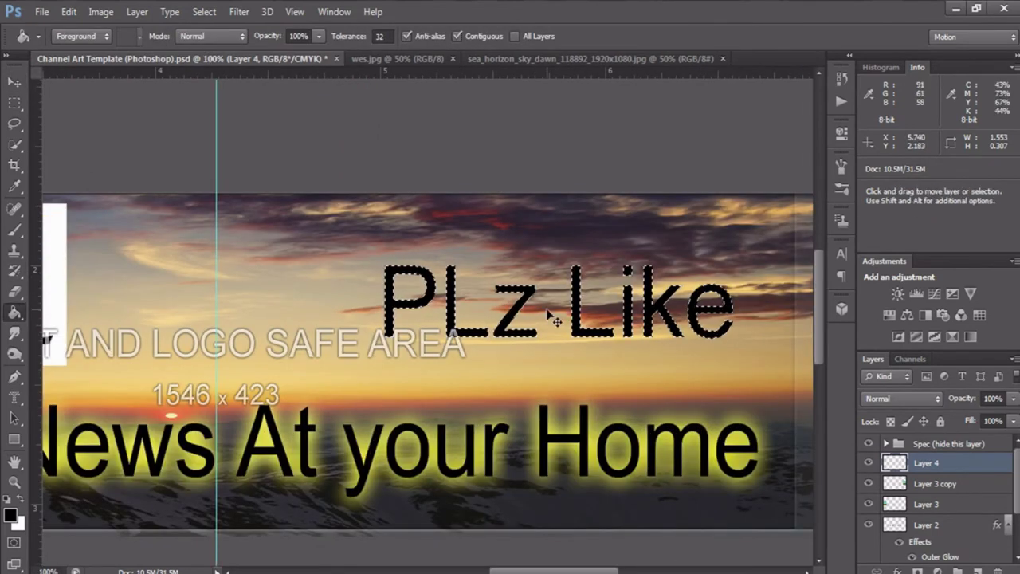
pyautogui.scroll(-1, 525, 312)
pyautogui.scroll(-2, 527, 313)
pyautogui.press('super')
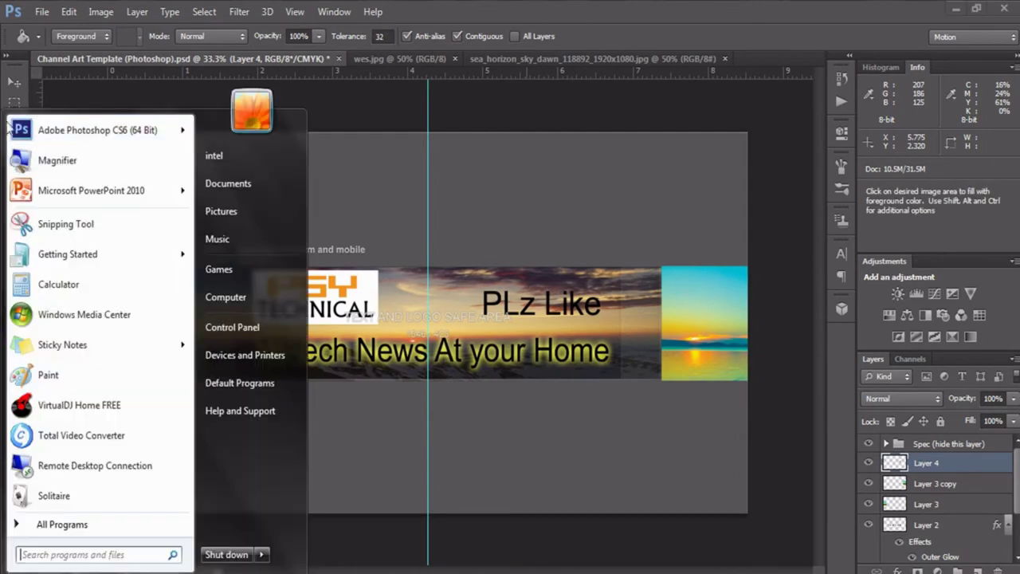
pyautogui.press('Escape')
# Move the PLz Like text onto the right-hand sunset image.
pyautogui.press('v')
pyautogui.moveTo(566, 303); pyautogui.dragTo(721, 301)
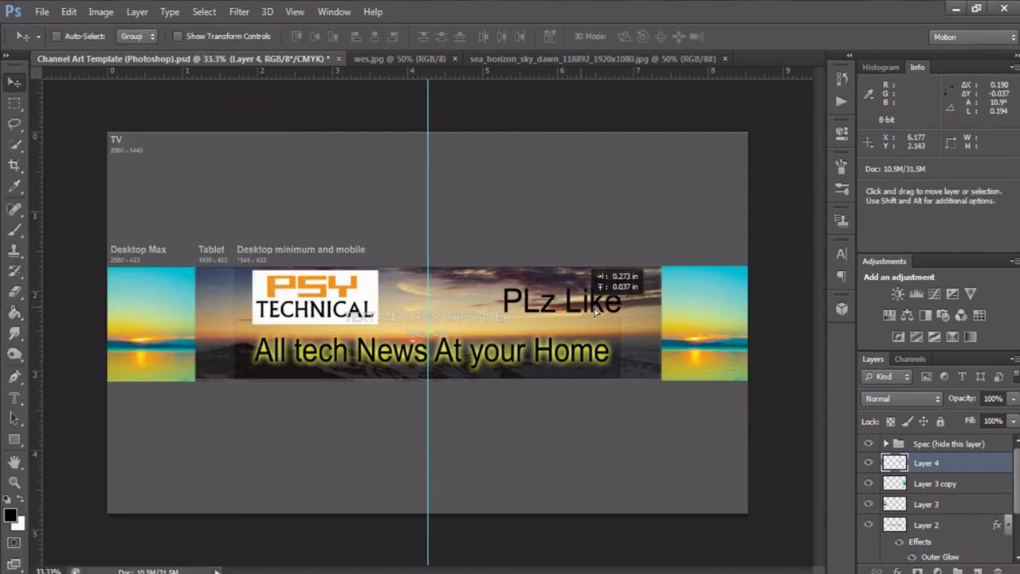
pyautogui.scroll(1, 721, 301)
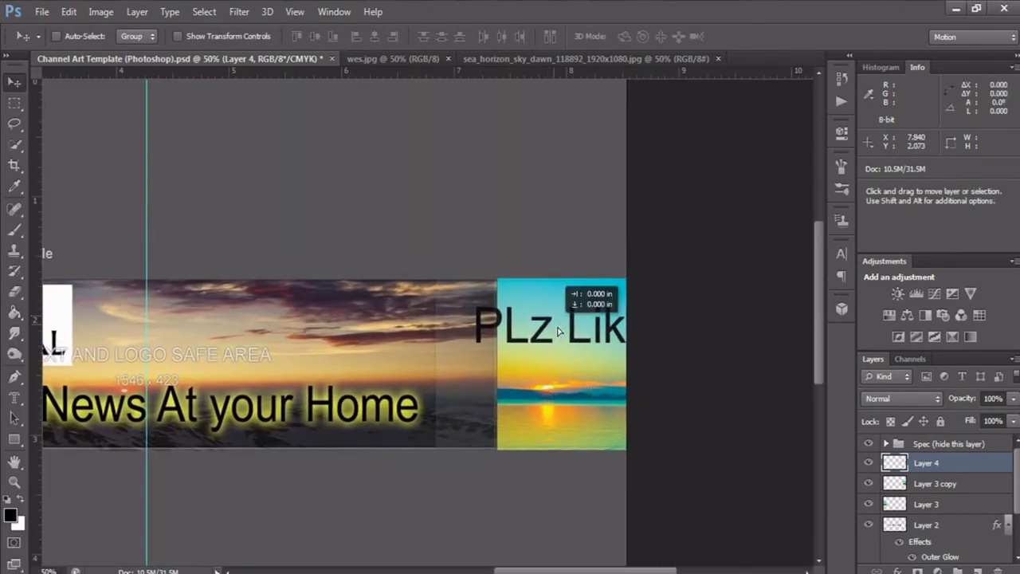
pyautogui.moveTo(547, 334); pyautogui.dragTo(567, 335)
# Scale PLz Like down to fit the top of the sunset image and apply the transform.
pyautogui.hotkey('ctrl', 't')
pyautogui.moveTo(671, 351)
pyautogui.mouseDown()
pyautogui.moveTo(613, 341)
pyautogui.moveTo(622, 297)
pyautogui.mouseUp()
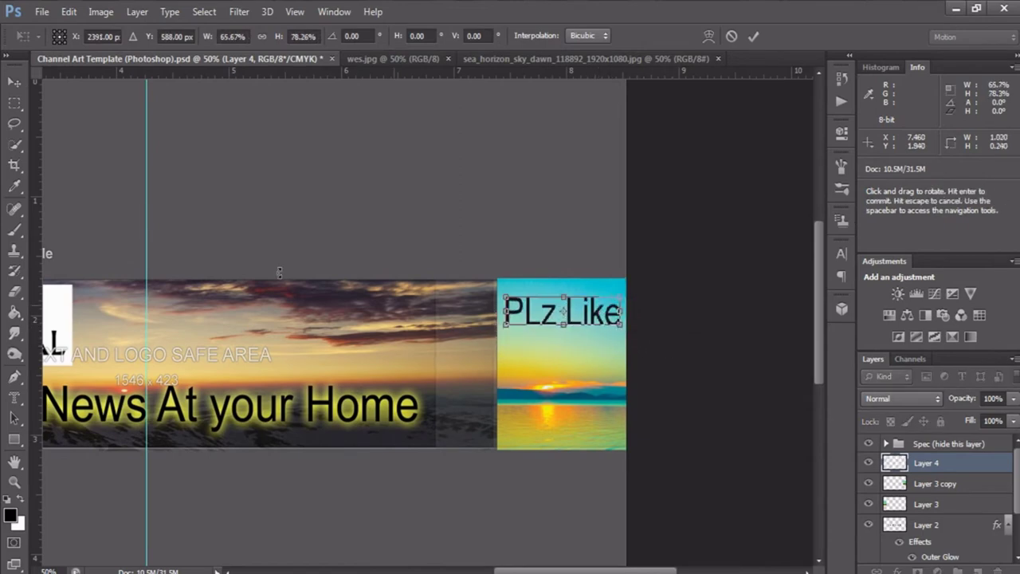
pyautogui.click(12, 86)
pyautogui.click(437, 234)
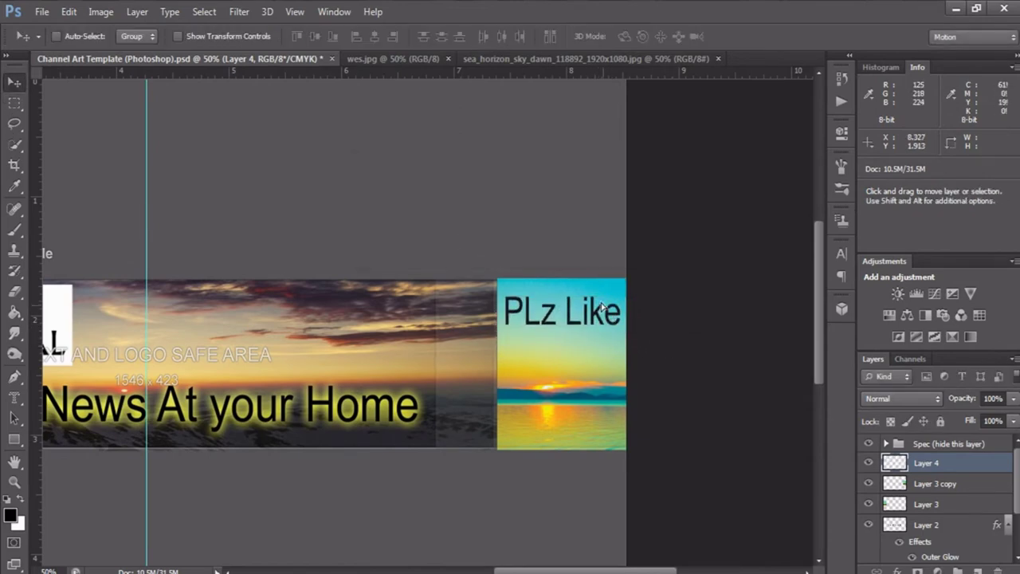
pyautogui.click(603, 307)
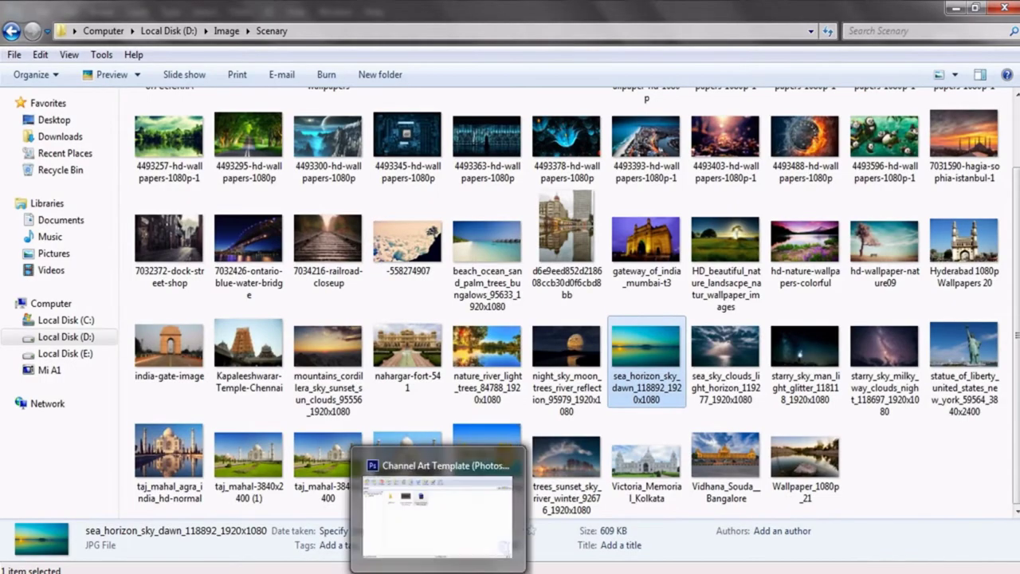
pyautogui.click(422, 510)
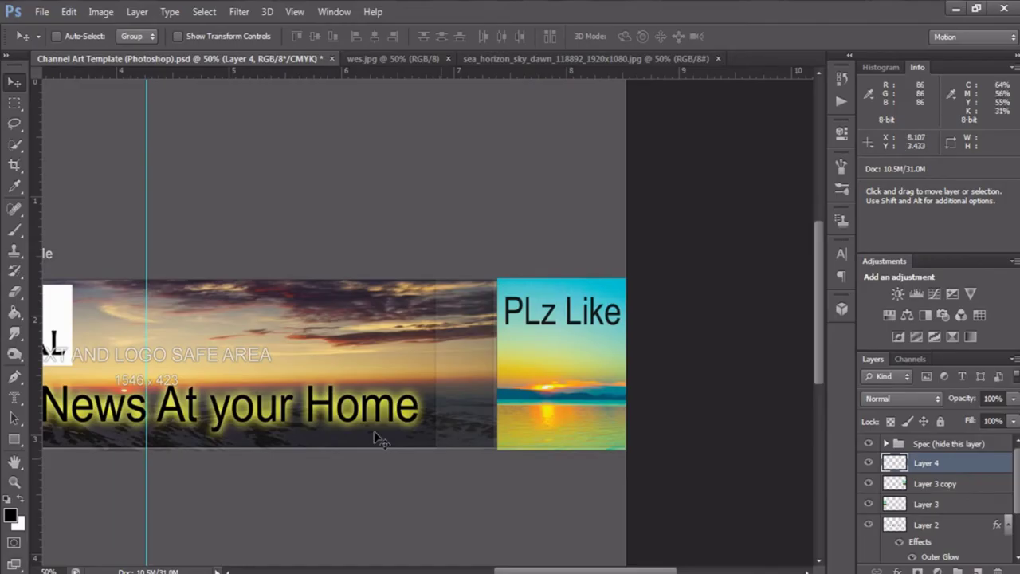
# Try an '&' text mask below PLz Like, delete it and exit the mask edit.
pyautogui.press('t')
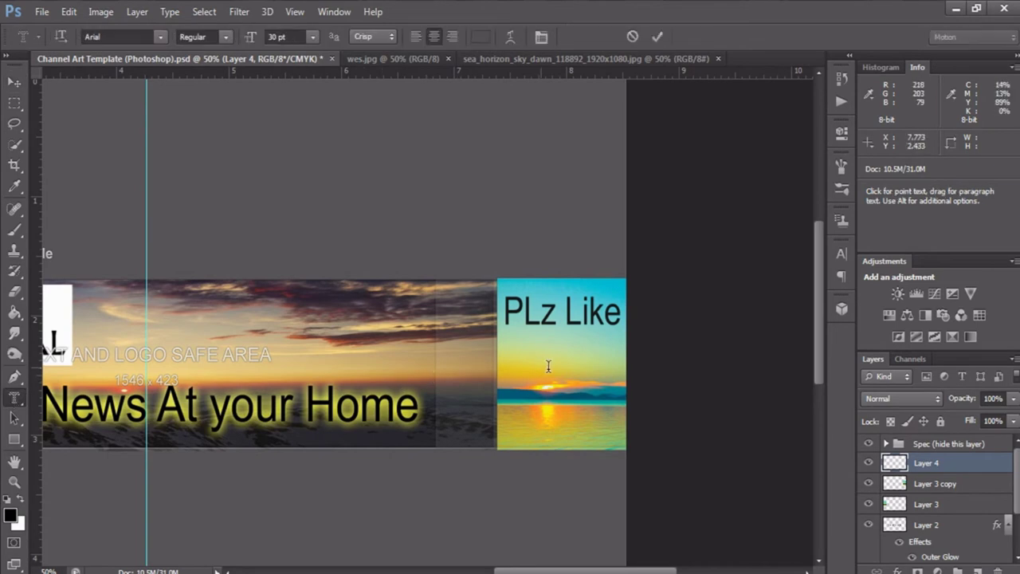
pyautogui.click(541, 368)
pyautogui.write('&')
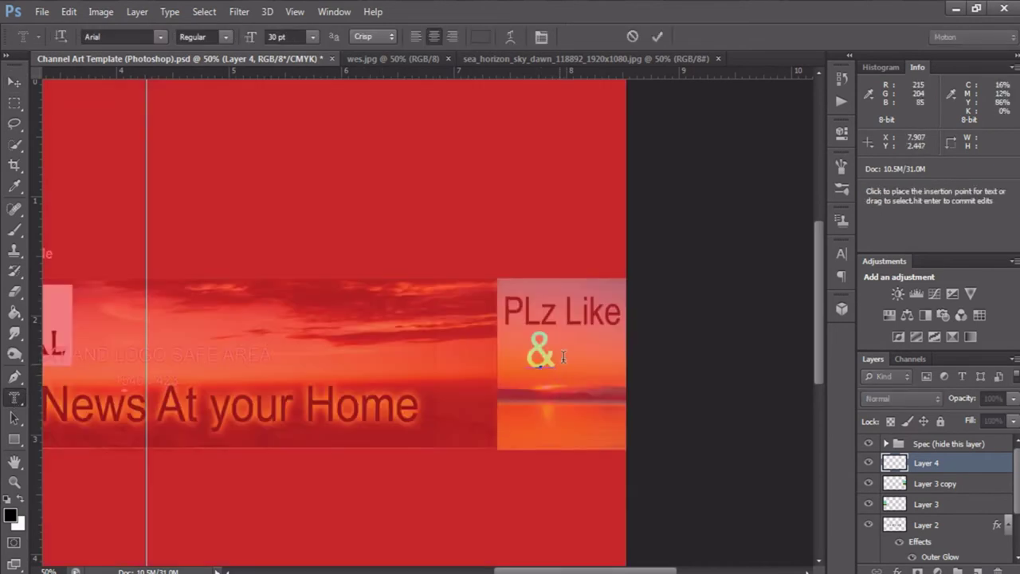
pyautogui.press('BackSpace')
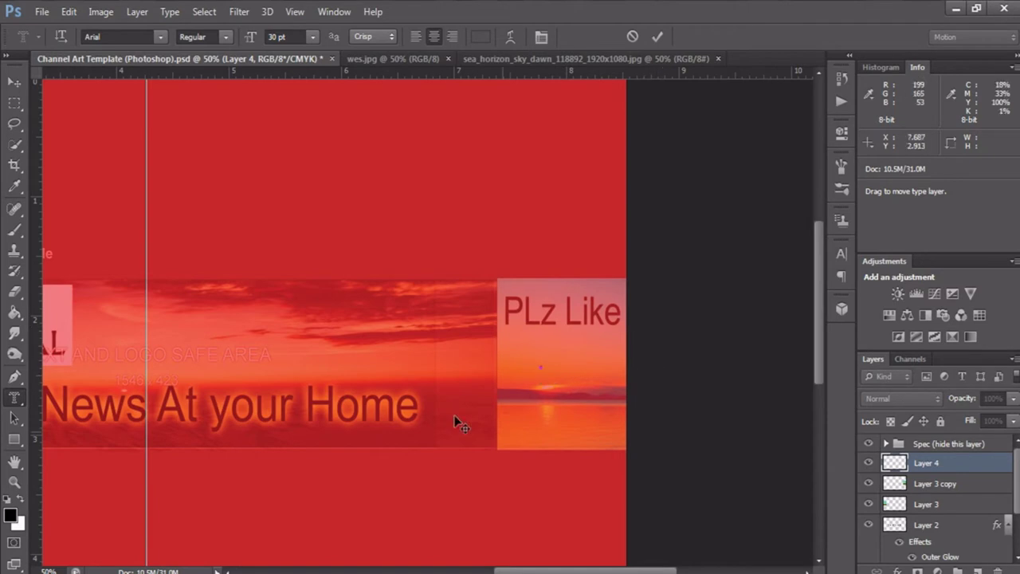
pyautogui.hotkey('ctrl', 'Return')
pyautogui.press('v')
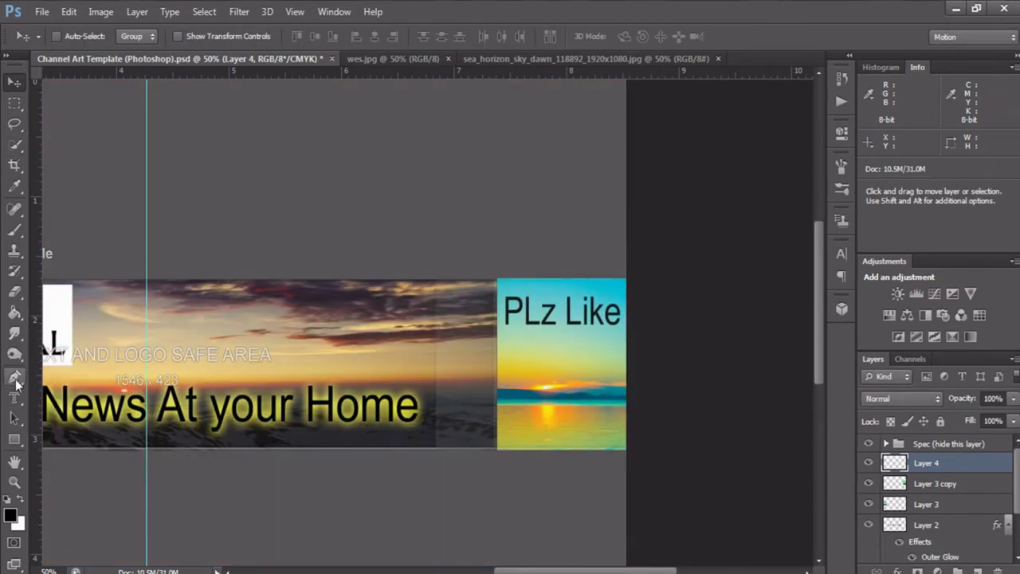
# Create an '&' text-mask selection below PLz Like and fill it black on a new layer.
pyautogui.click(14, 396)
pyautogui.click(555, 370)
pyautogui.write('&')
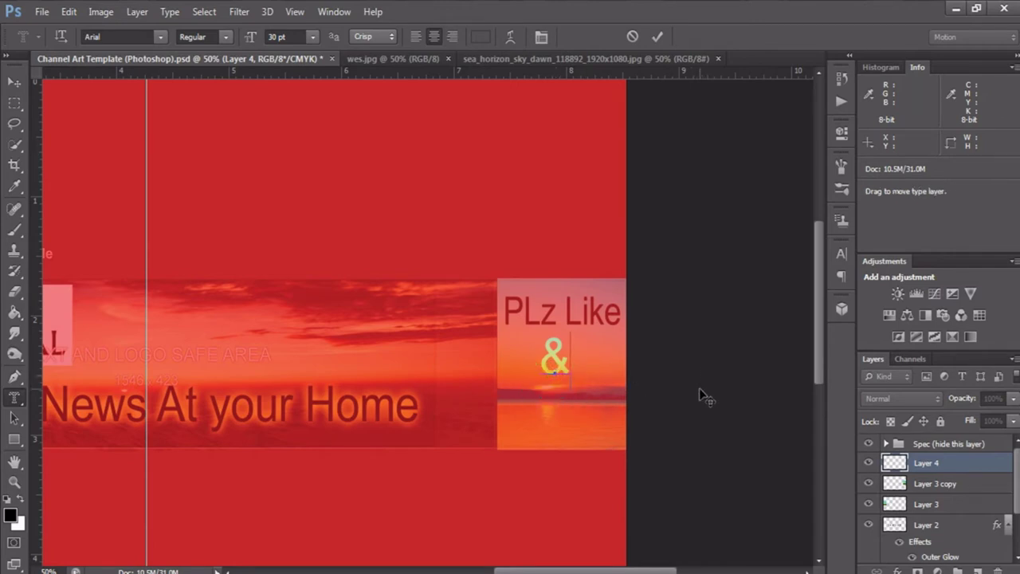
pyautogui.click(14, 83)
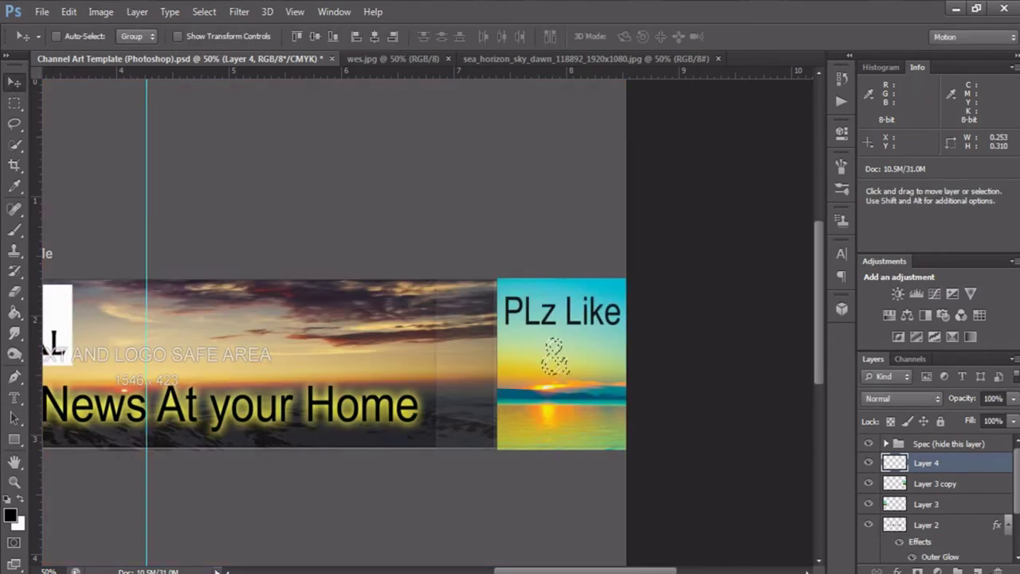
pyautogui.click(979, 571)
pyautogui.press('g')
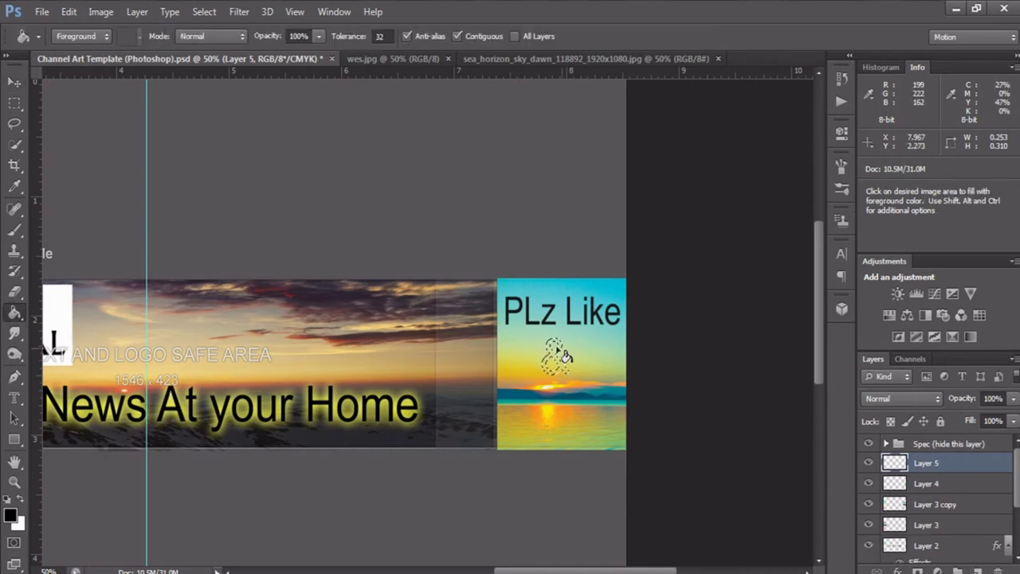
pyautogui.hotkey('alt', 'BackSpace')
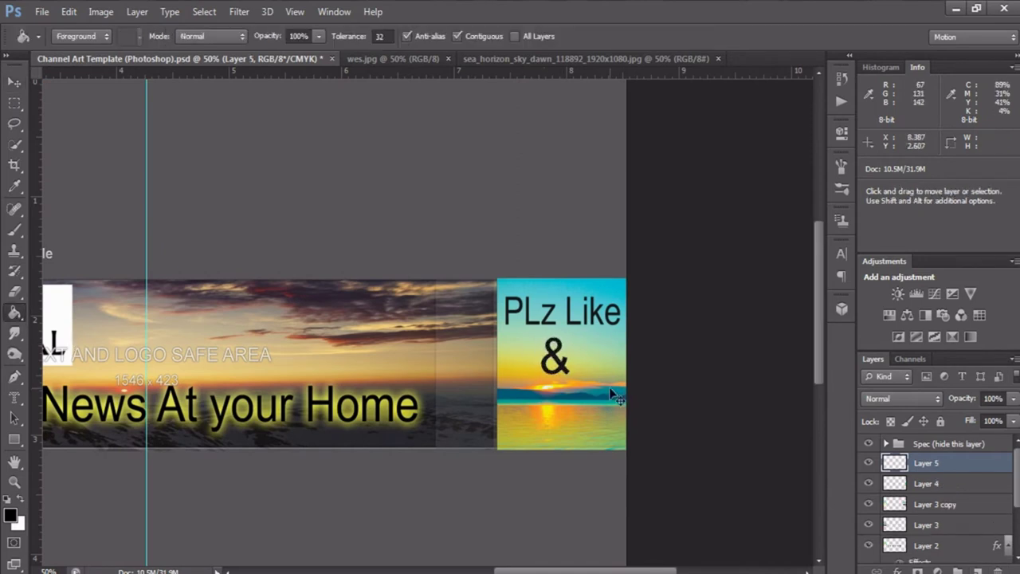
# Apply a Free Transform to the ampersand and nudge it slightly up and right.
pyautogui.hotkey('ctrl', 't')
pyautogui.click(14, 82)
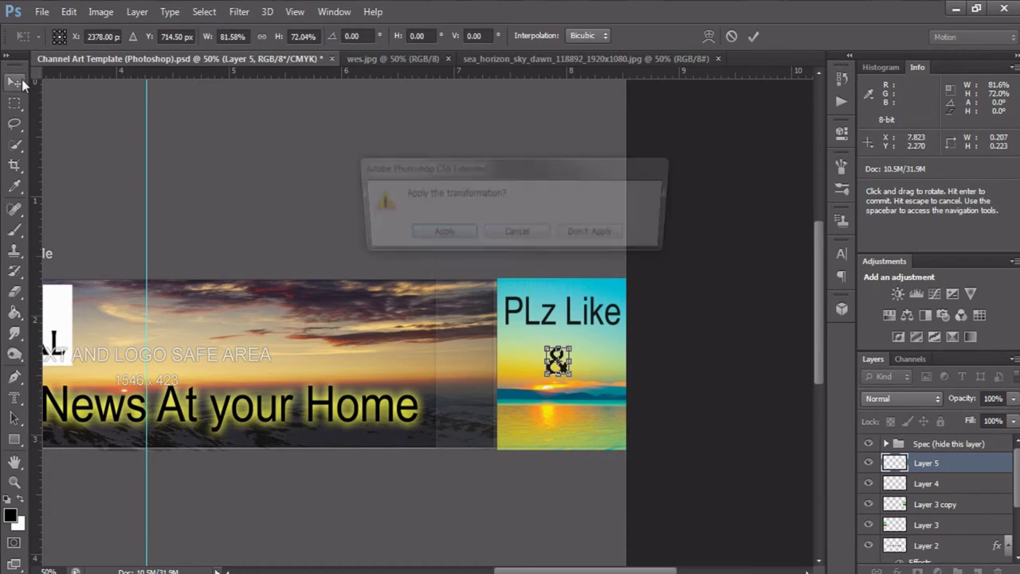
pyautogui.click(437, 234)
pyautogui.moveTo(551, 373); pyautogui.dragTo(555, 364)
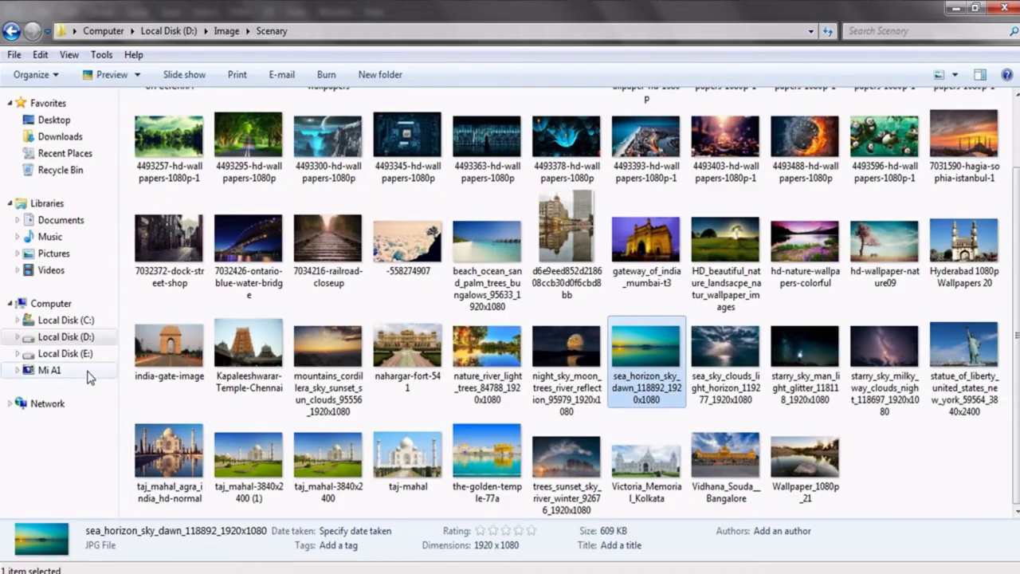
# Browse to E:\Youtube\Stock Images\Icons and drag the Subscribe button GIF toward Photoshop.
pyautogui.click(66, 353)
pyautogui.click(331, 161)
pyautogui.doubleClick(330, 161)
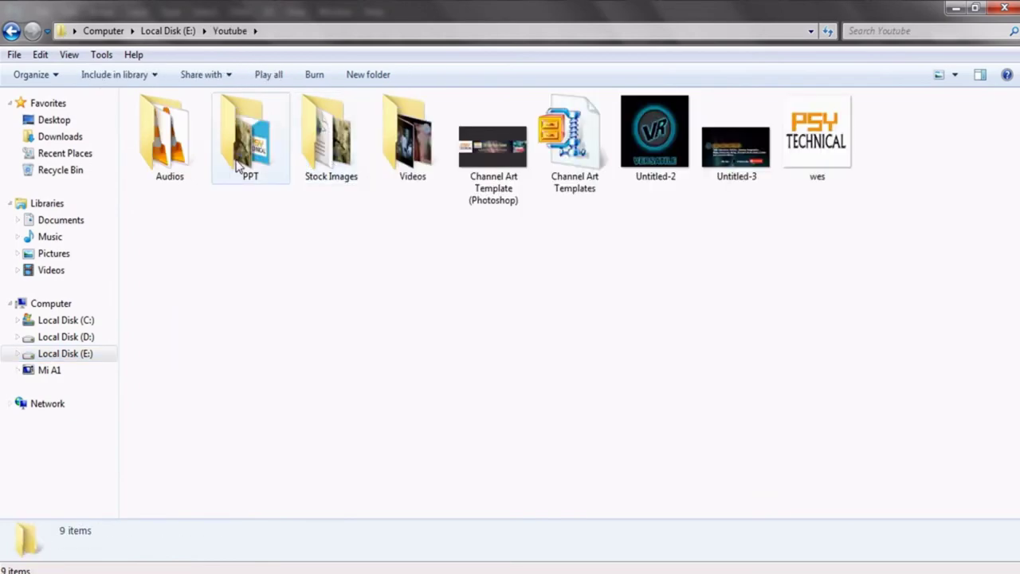
pyautogui.click(335, 157)
pyautogui.doubleClick(335, 157)
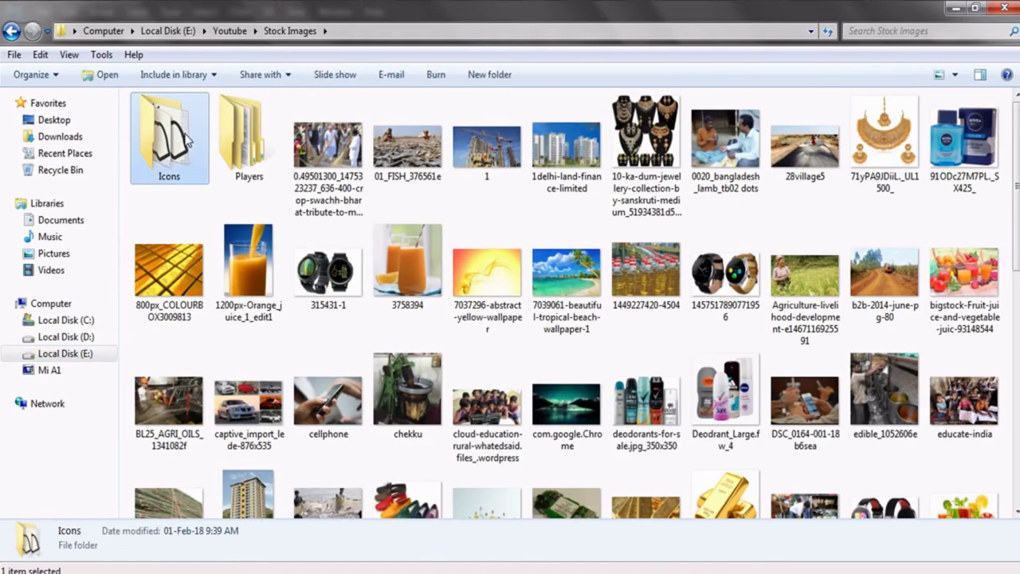
pyautogui.doubleClick(169, 135)
pyautogui.click(573, 148)
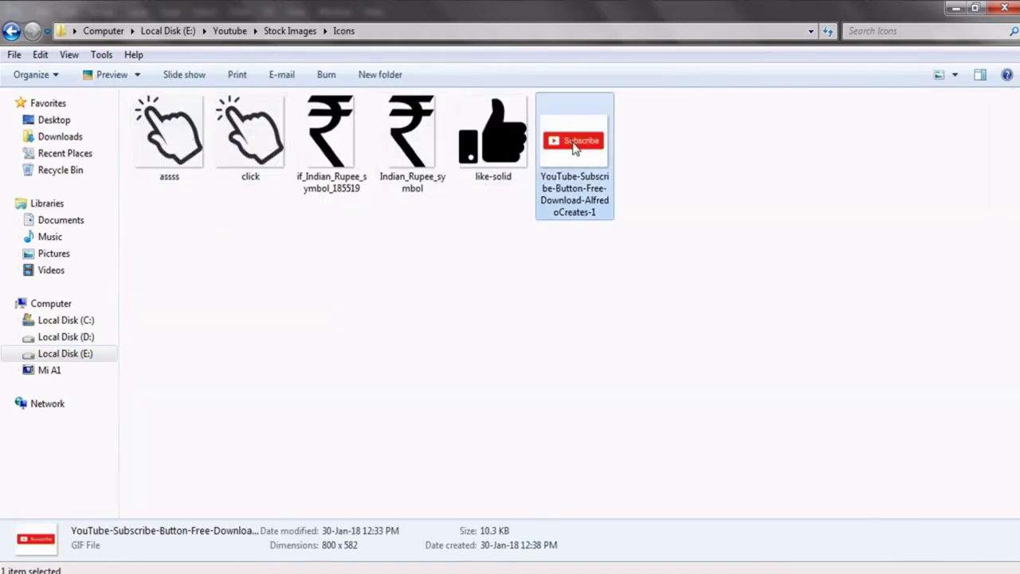
pyautogui.moveTo(602, 226); pyautogui.dragTo(405, 523)
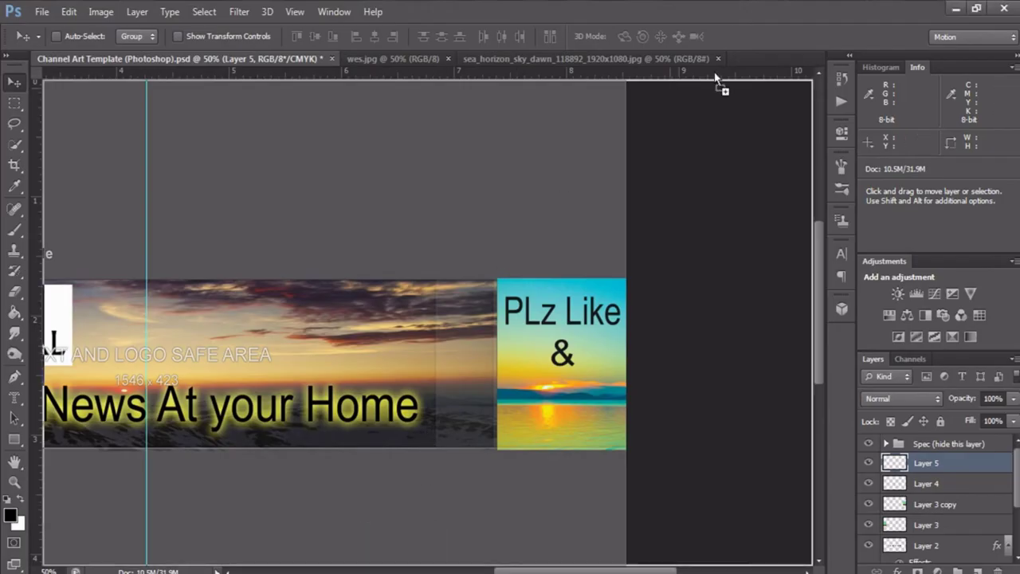
# Open the Subscribe GIF, marquee the red button and move it into the banner.
pyautogui.moveTo(406, 522); pyautogui.dragTo(754, 58)
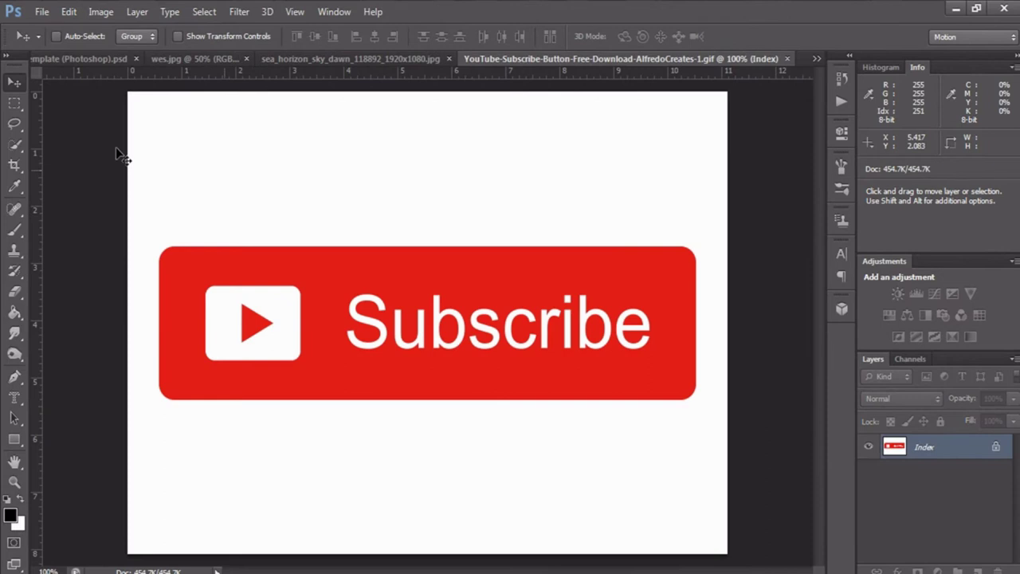
pyautogui.click(12, 105)
pyautogui.moveTo(188, 268); pyautogui.dragTo(660, 374)
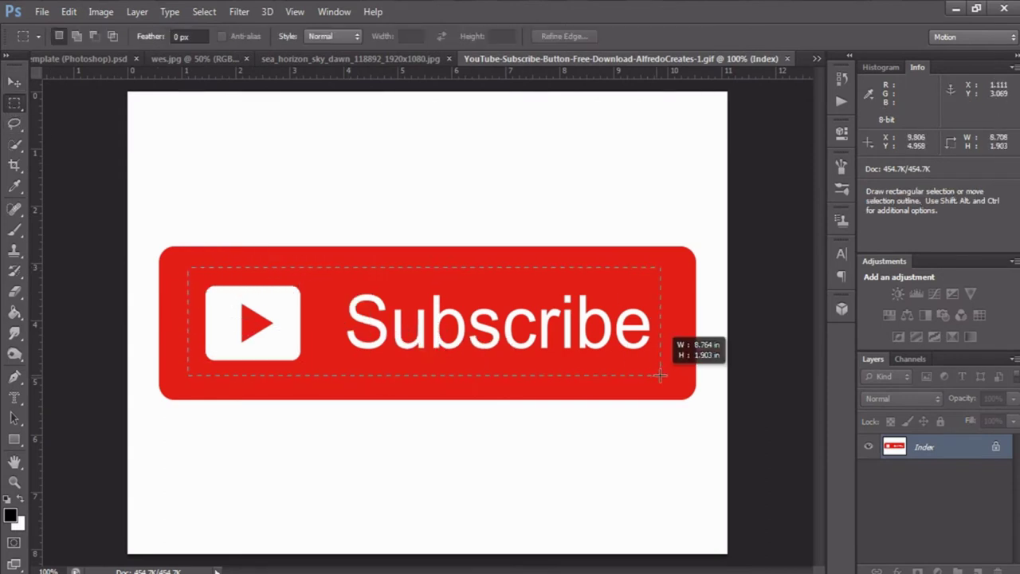
pyautogui.click(14, 82)
pyautogui.moveTo(343, 275)
pyautogui.mouseDown()
pyautogui.moveTo(250, 98)
pyautogui.moveTo(271, 65)
pyautogui.moveTo(175, 63)
pyautogui.moveTo(226, 192)
pyautogui.mouseUp()
pyautogui.moveTo(361, 370); pyautogui.dragTo(362, 373)
pyautogui.click(573, 280)
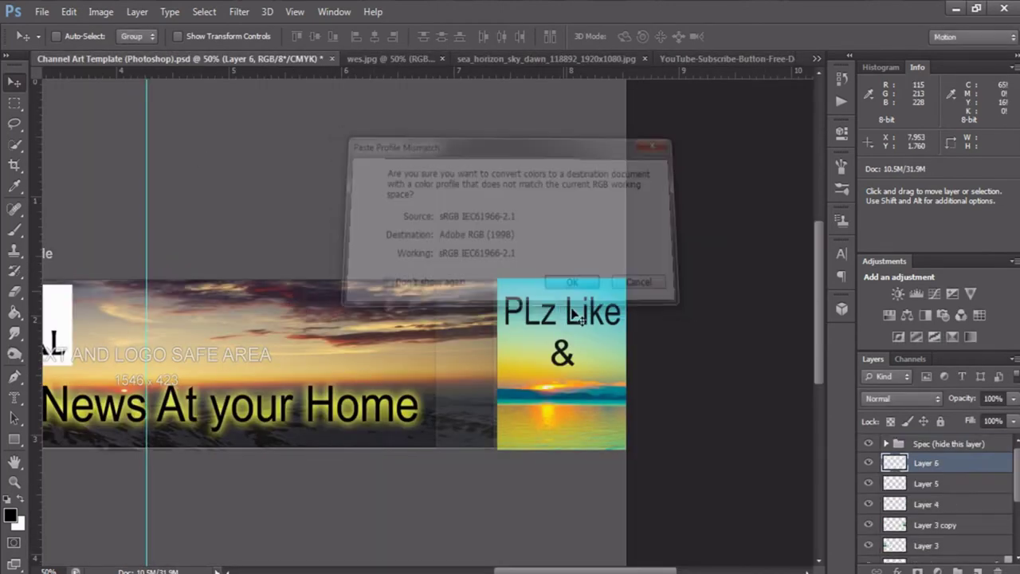
# Narrow the Subscribe button, place it below the ampersand, and drag click.png toward Photoshop.
pyautogui.moveTo(470, 374); pyautogui.dragTo(526, 386)
pyautogui.hotkey('ctrl', 't')
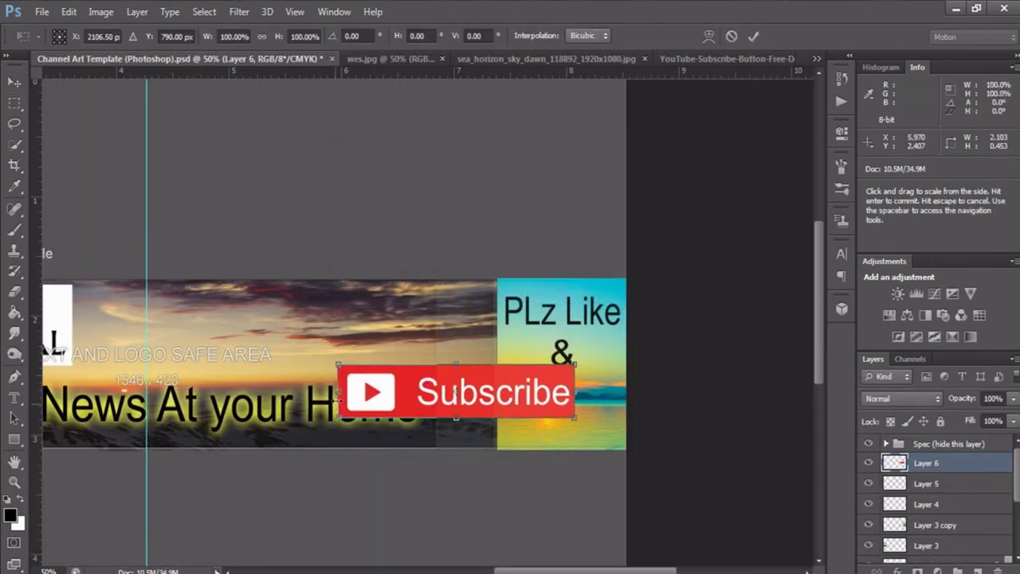
pyautogui.moveTo(338, 391); pyautogui.dragTo(437, 391)
pyautogui.moveTo(532, 394)
pyautogui.mouseDown()
pyautogui.moveTo(591, 396)
pyautogui.moveTo(566, 385)
pyautogui.moveTo(574, 391)
pyautogui.mouseUp()
pyautogui.moveTo(643, 391); pyautogui.dragTo(629, 391)
pyautogui.click(19, 81)
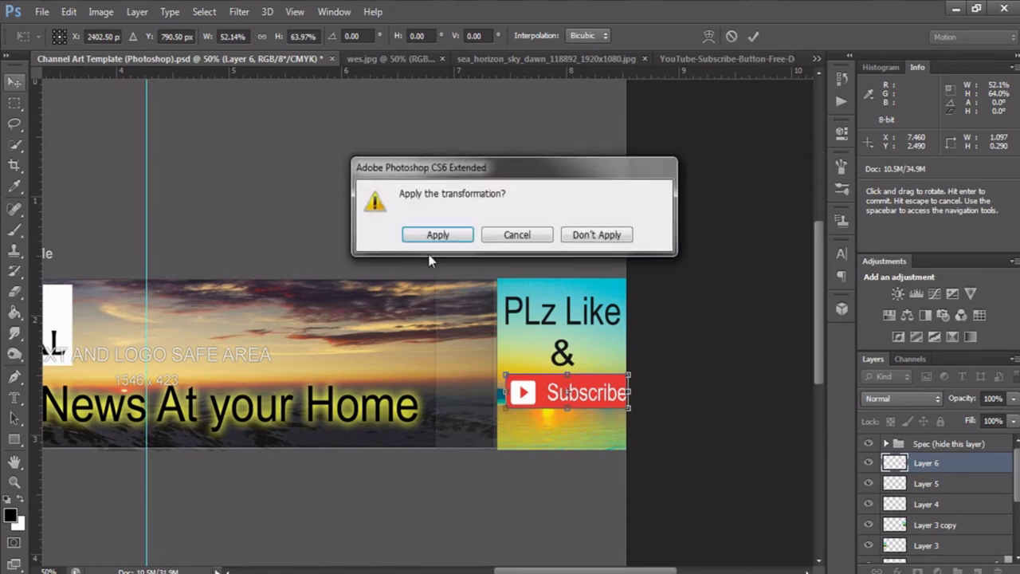
pyautogui.click(414, 236)
pyautogui.moveTo(562, 397); pyautogui.dragTo(548, 398)
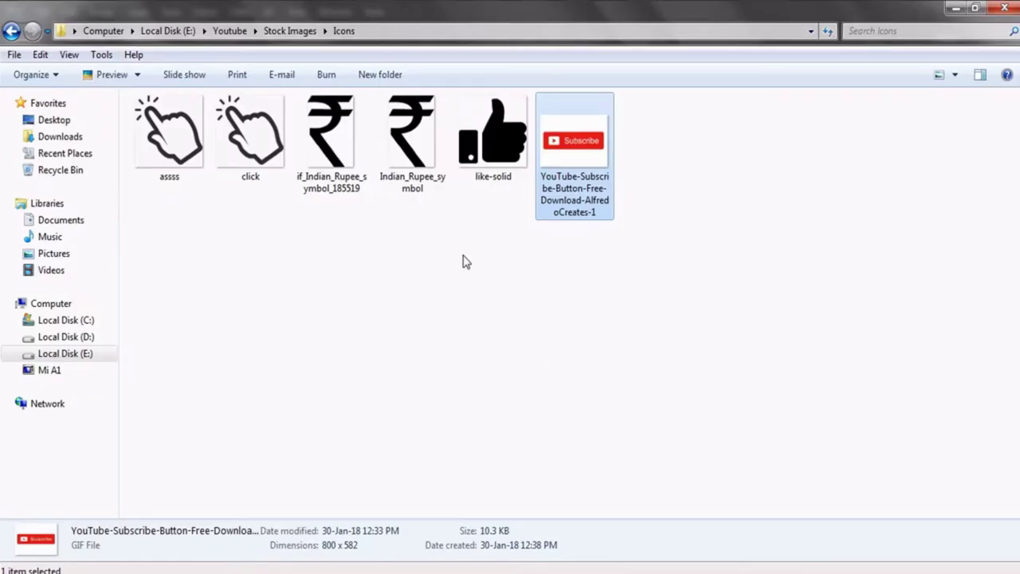
pyautogui.click(276, 148)
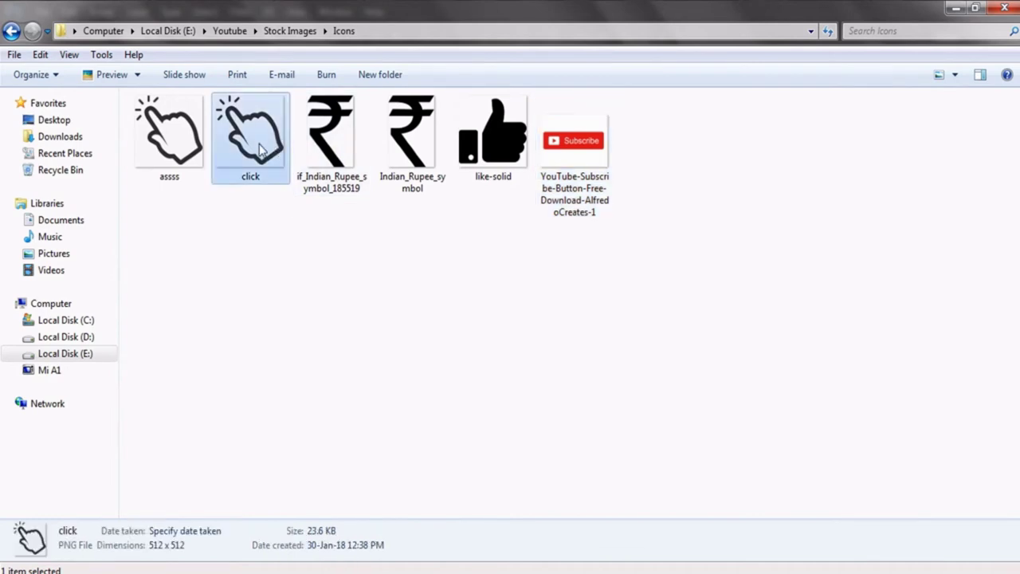
pyautogui.moveTo(260, 150); pyautogui.dragTo(281, 569)
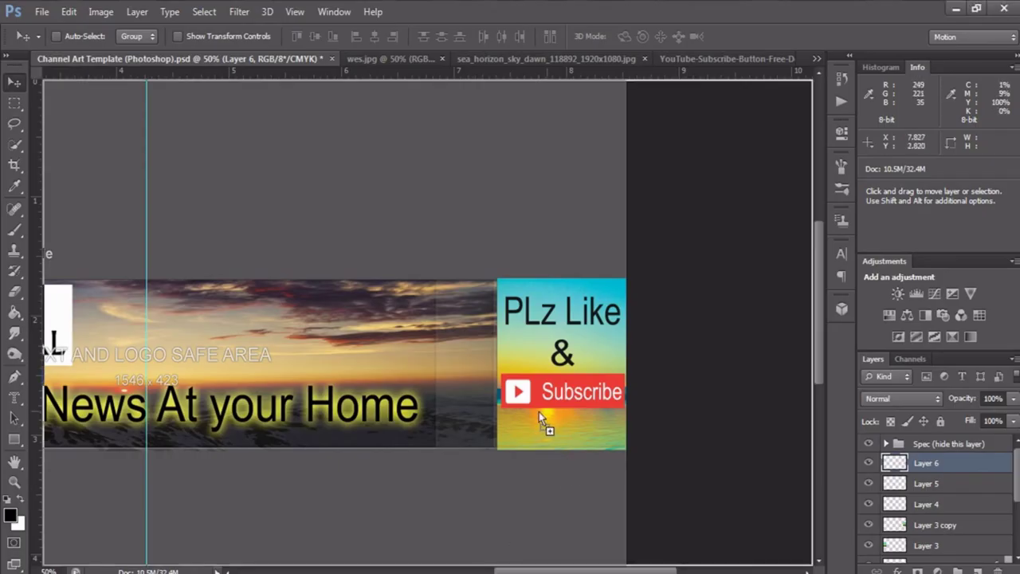
# Place the click hand icon on the banner and shrink it over the Subscribe button.
pyautogui.moveTo(538, 411); pyautogui.dragTo(534, 410)
pyautogui.moveTo(440, 205)
pyautogui.mouseDown()
pyautogui.moveTo(492, 285)
pyautogui.moveTo(574, 475)
pyautogui.moveTo(375, 239)
pyautogui.moveTo(558, 436)
pyautogui.mouseUp()
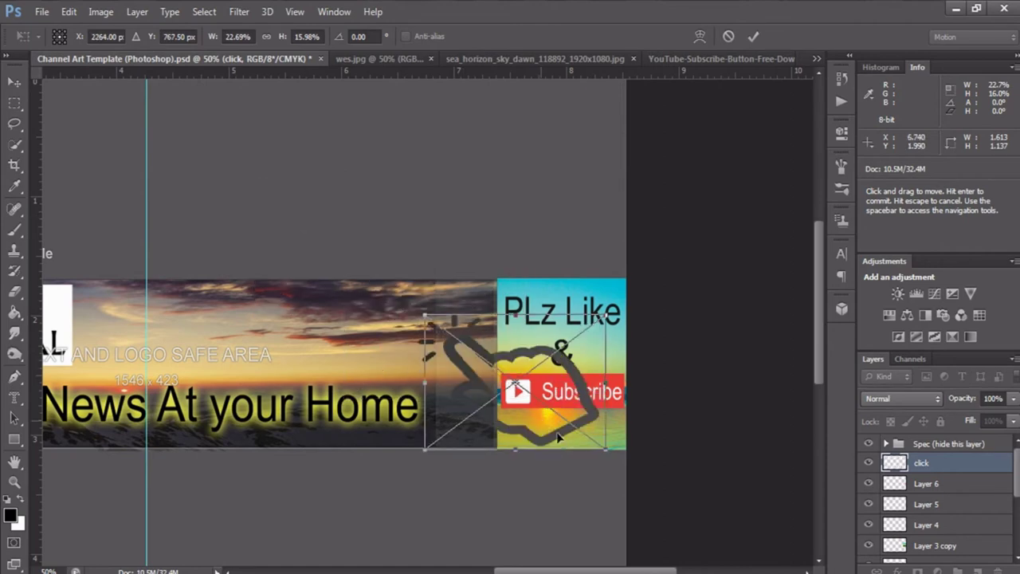
pyautogui.moveTo(606, 316); pyautogui.dragTo(594, 311)
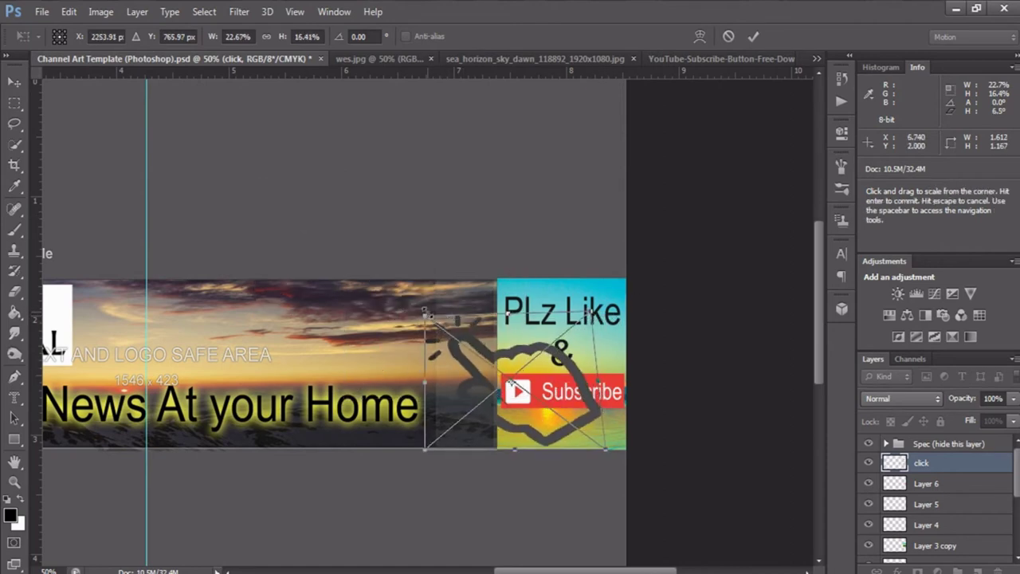
pyautogui.moveTo(424, 309); pyautogui.dragTo(508, 388)
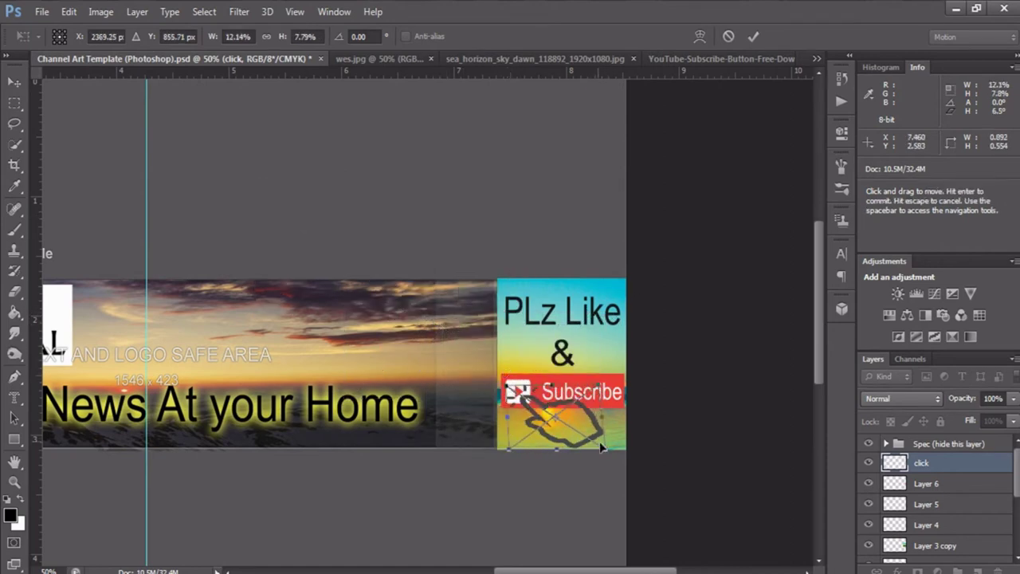
pyautogui.moveTo(600, 451); pyautogui.dragTo(568, 451)
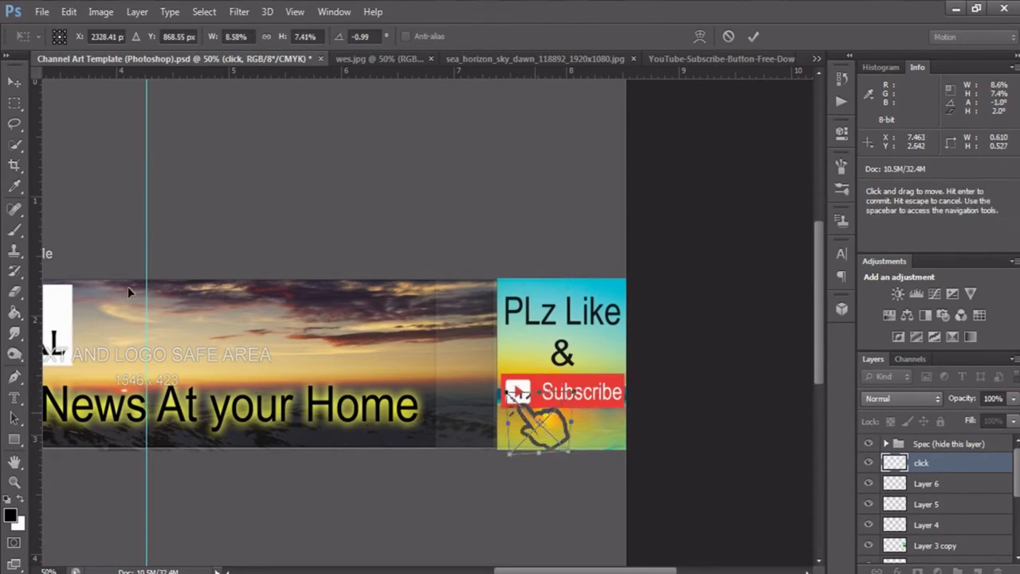
# Commit the hand icon, nudge it into position, and add an Outer Glow effect.
pyautogui.press('v')
pyautogui.click(436, 234)
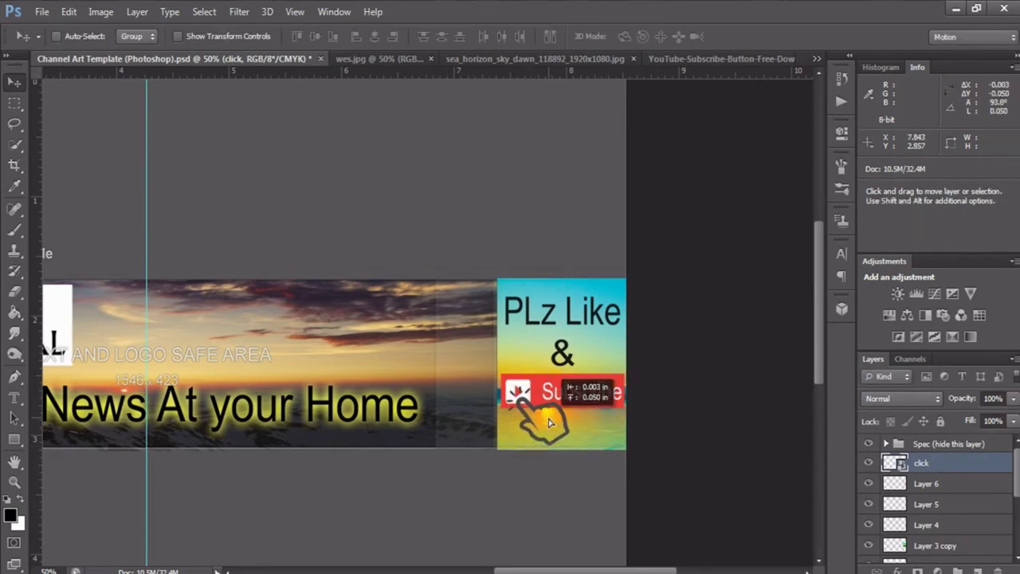
pyautogui.moveTo(569, 426); pyautogui.dragTo(581, 432)
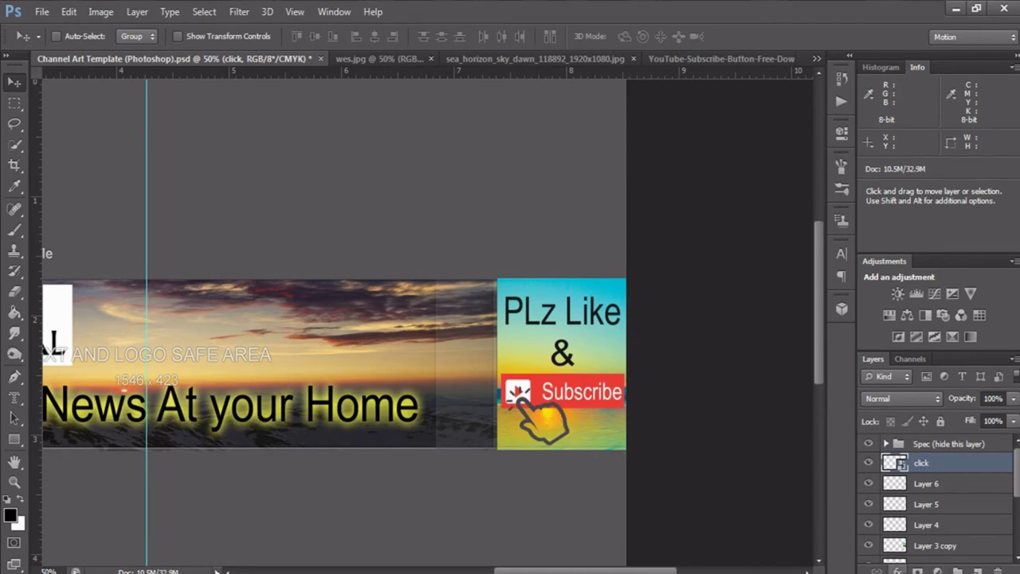
pyautogui.click(896, 570)
pyautogui.click(951, 547)
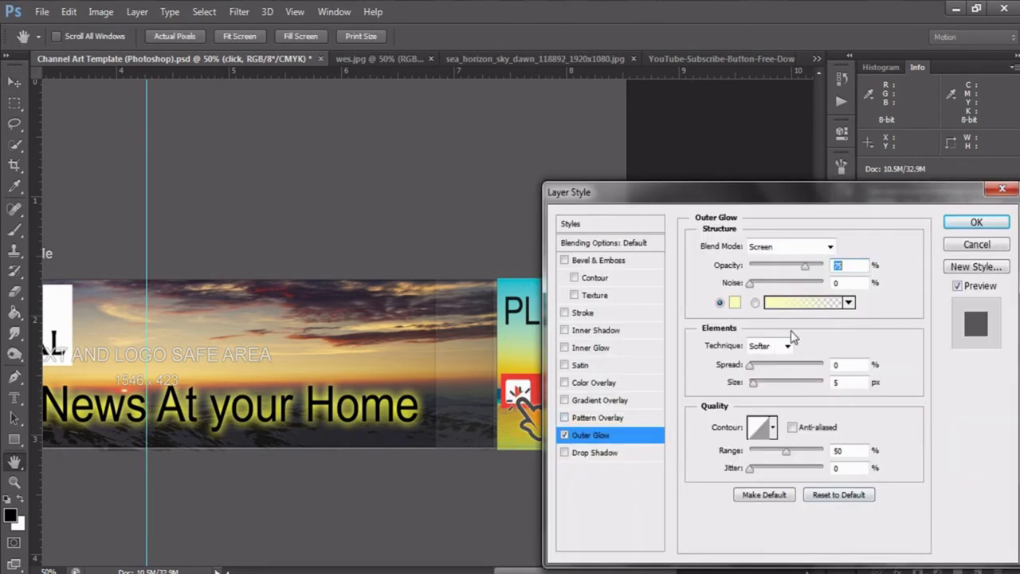
# Confirm the Outer Glow on the hand icon, then zoom out and pan to the Desktop Max section.
pyautogui.click(976, 222)
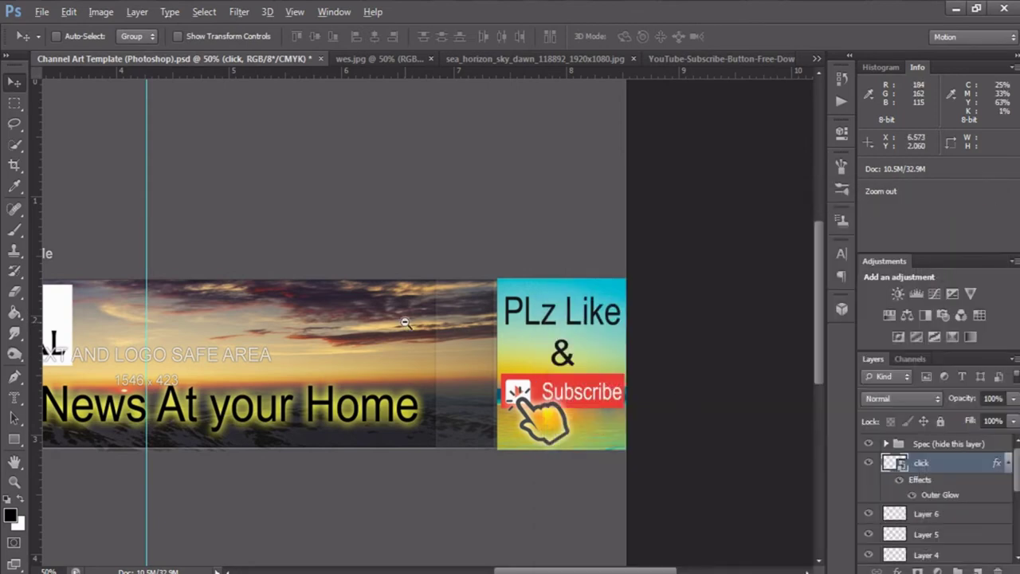
pyautogui.hotkey('ctrl', '-')
pyautogui.scroll(-1, 413, 333)
pyautogui.scroll(2, 414, 335)
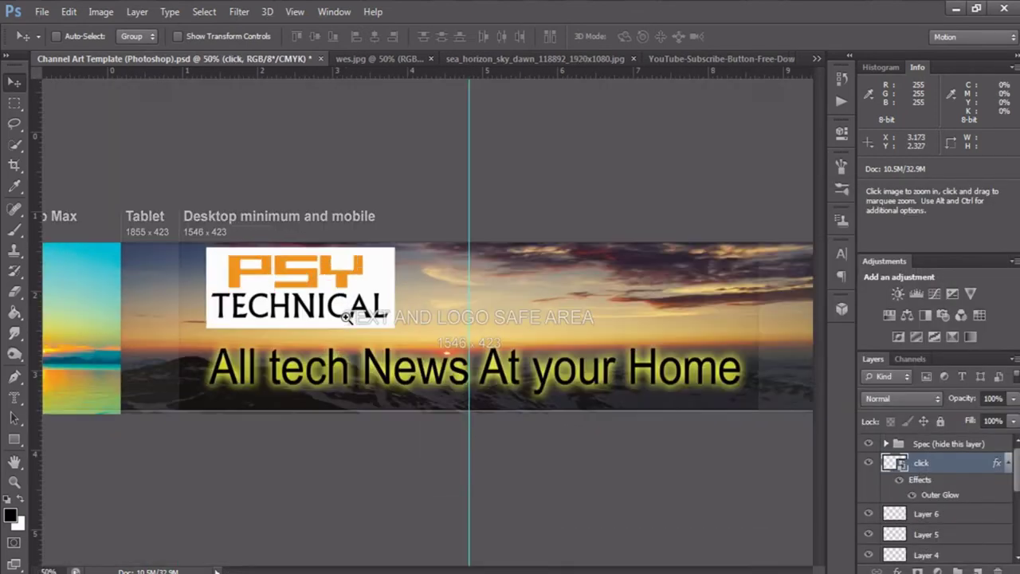
pyautogui.moveTo(417, 339); pyautogui.dragTo(544, 343)
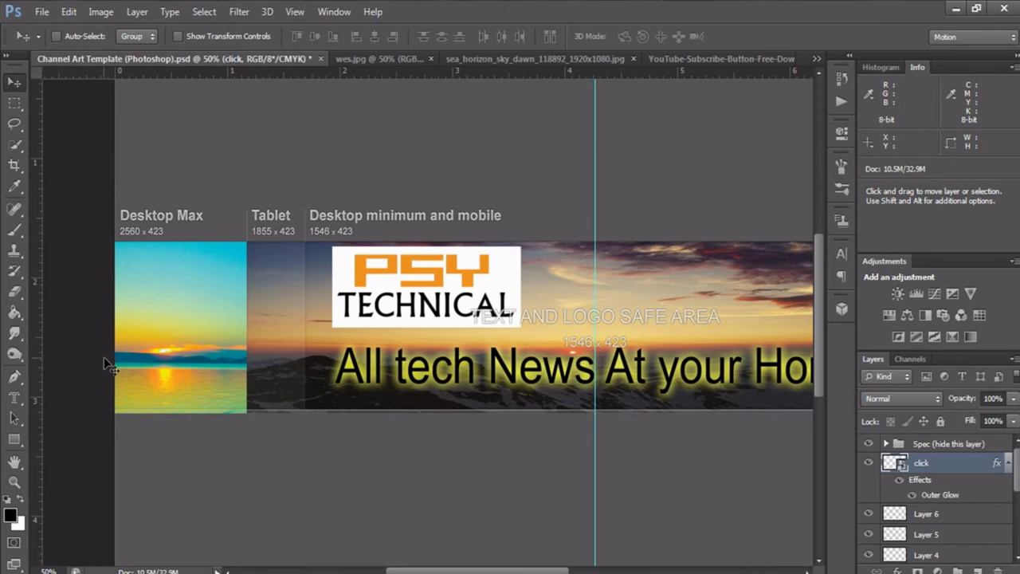
pyautogui.scroll(-1, 29, 422)
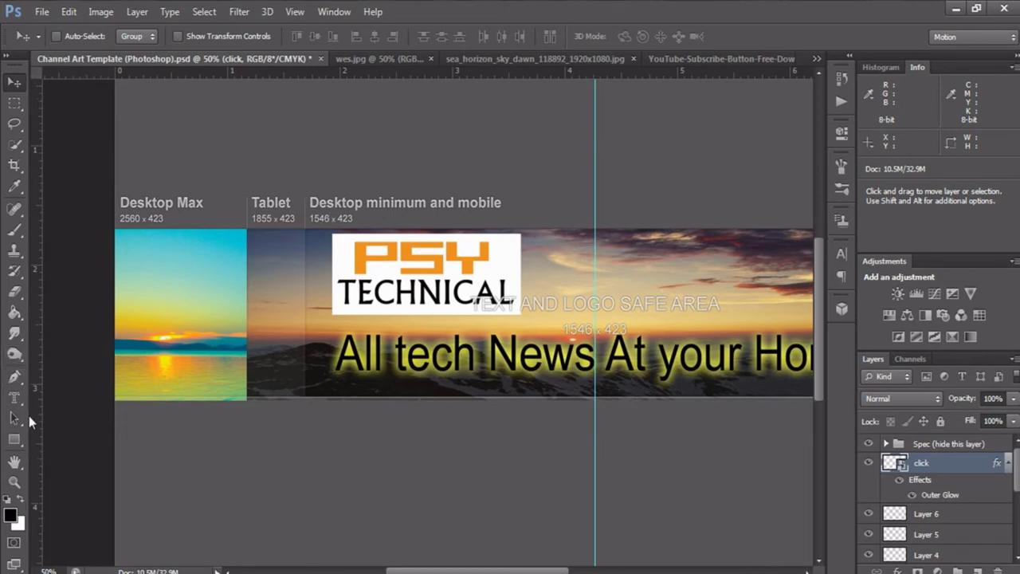
# Browse in Explorer to the Scenary folder under D:\Image\PSY.
pyautogui.scroll(1, 29, 422)
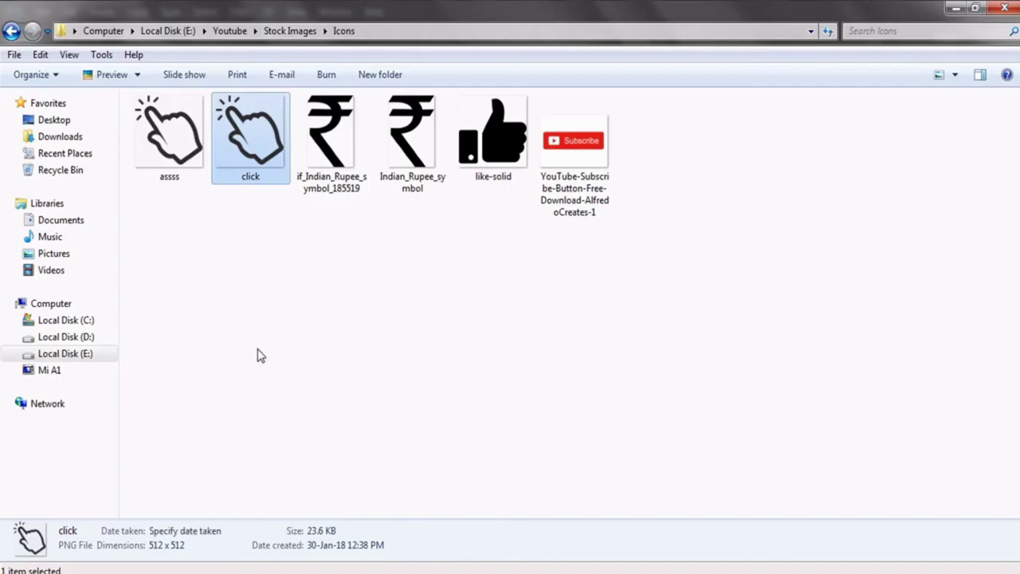
pyautogui.click(94, 338)
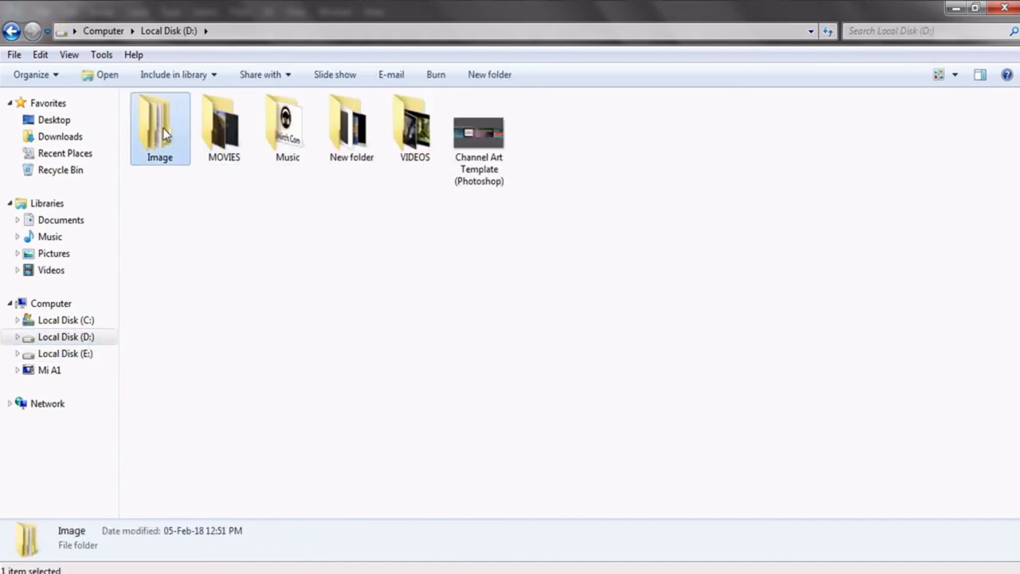
pyautogui.doubleClick(162, 129)
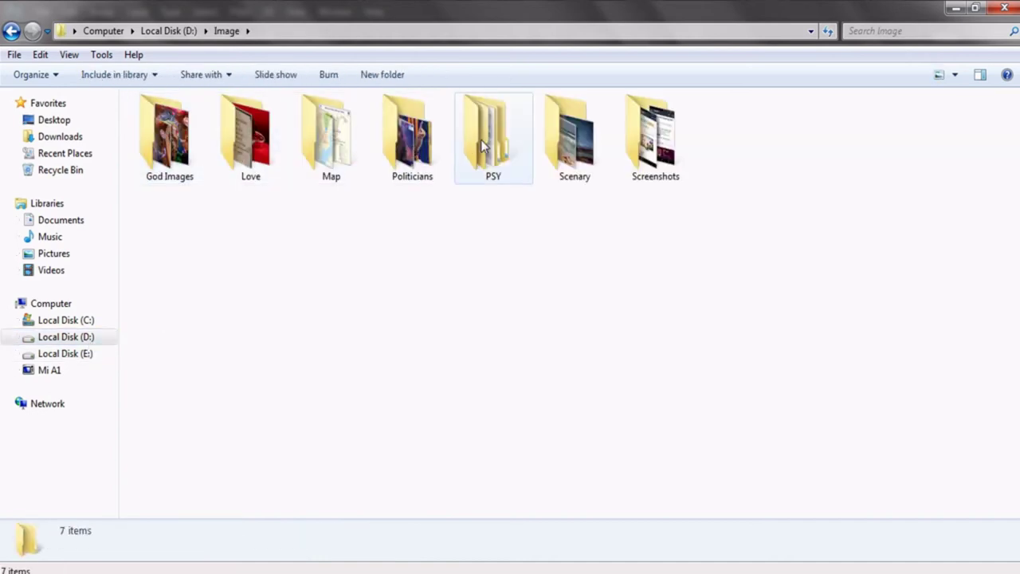
pyautogui.click(480, 139)
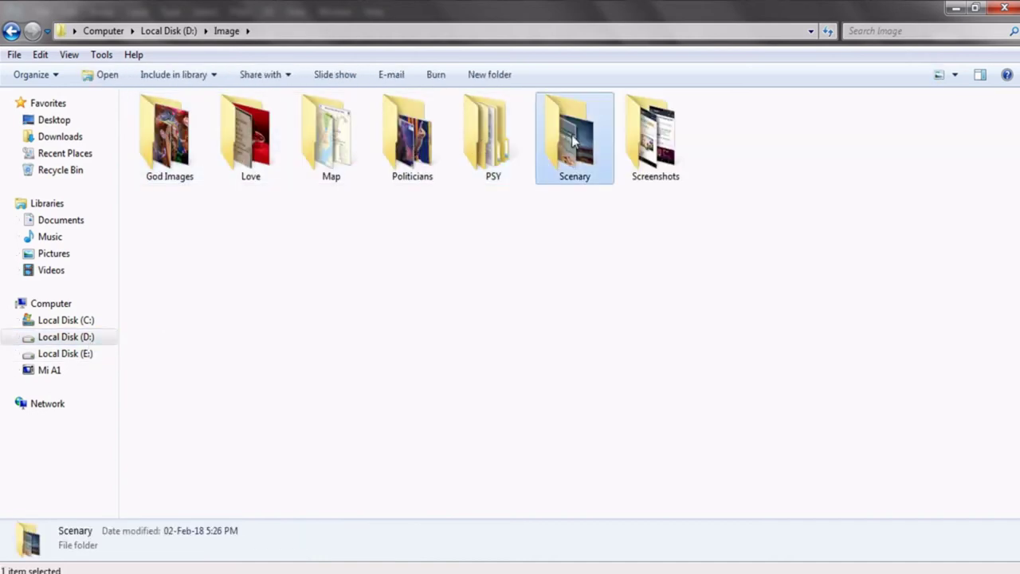
pyautogui.doubleClick(574, 139)
pyautogui.scroll(-1, 627, 205)
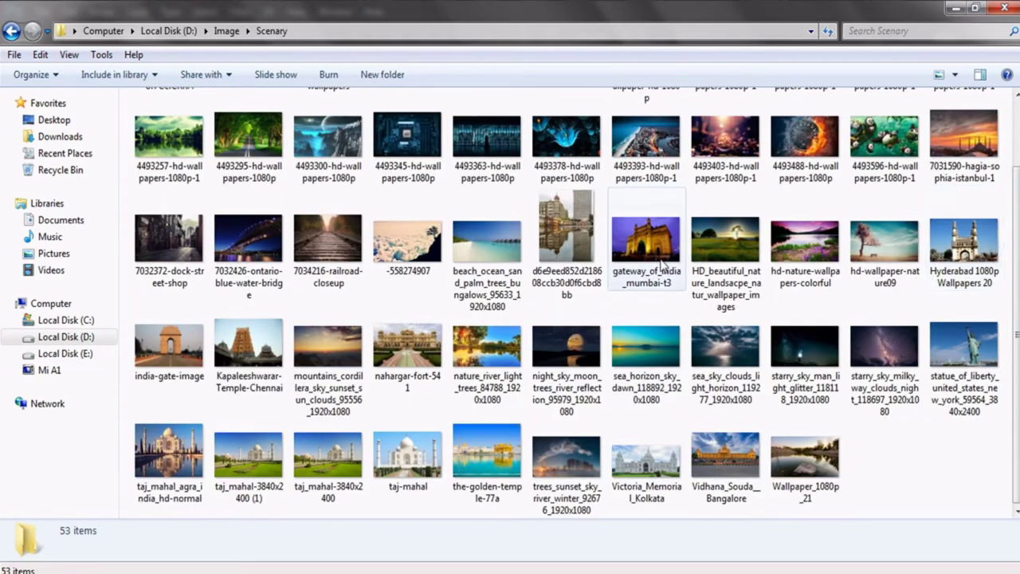
# Look through the Scenary images and select the rainy-street wallpaper.
pyautogui.click(660, 266)
pyautogui.click(168, 455)
pyautogui.click(406, 446)
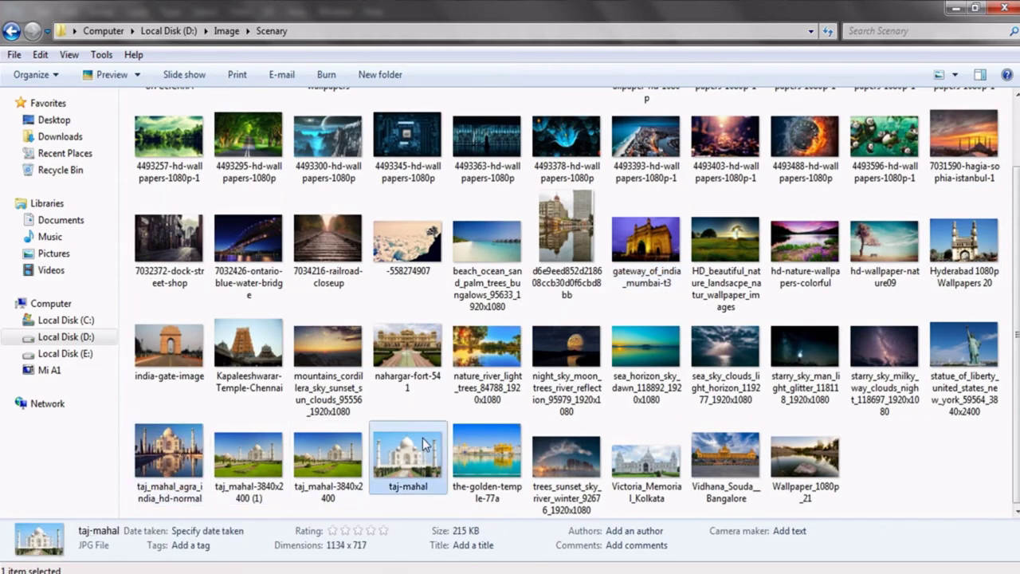
pyautogui.click(952, 380)
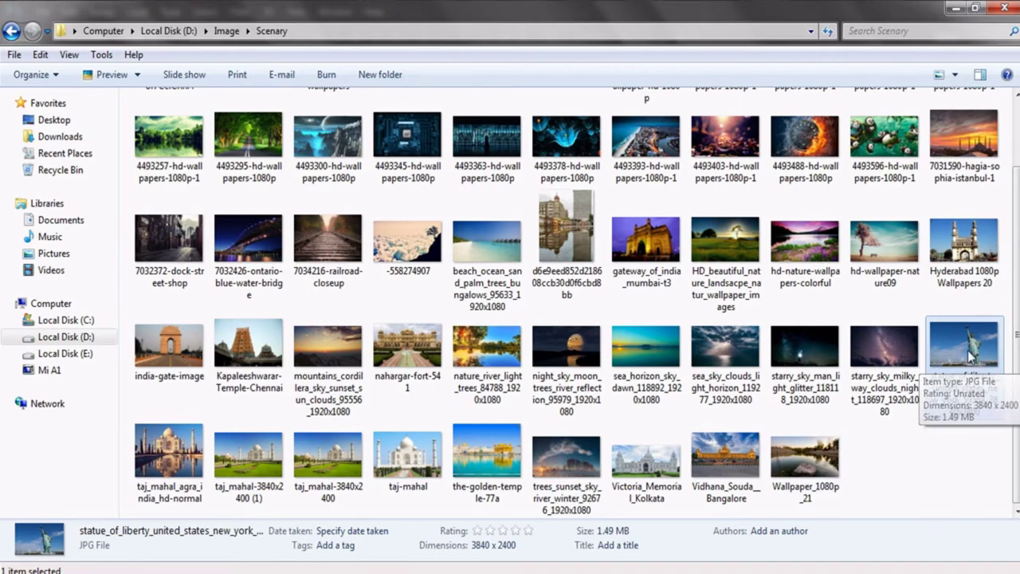
pyautogui.scroll(1, 531, 284)
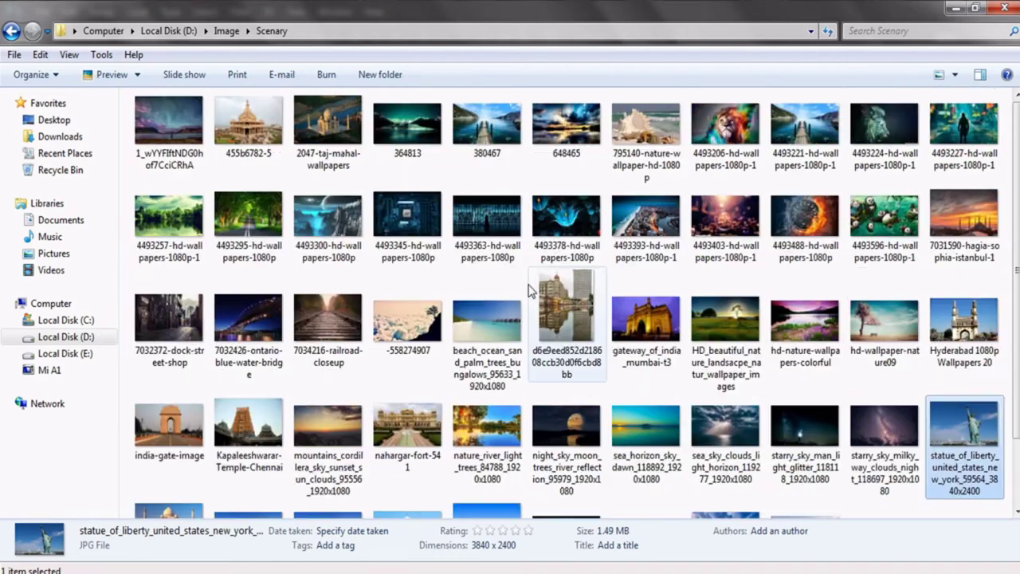
pyautogui.click(729, 131)
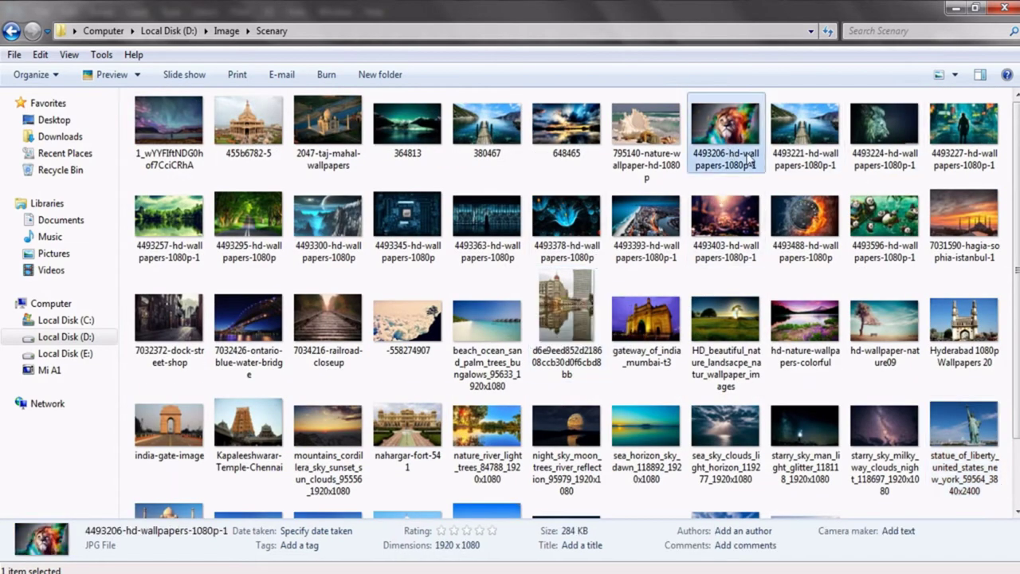
pyautogui.moveTo(725, 128)
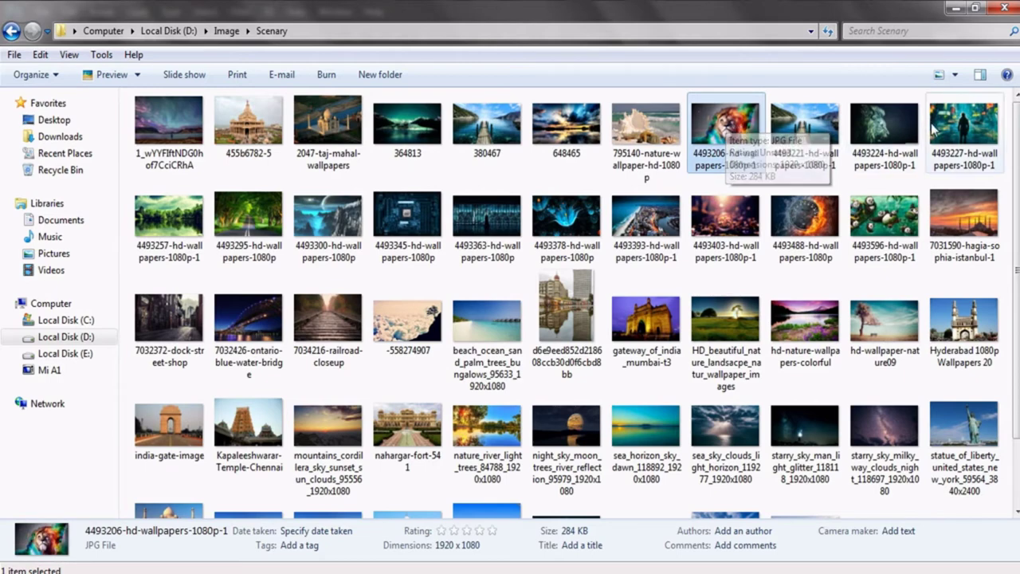
pyautogui.click(963, 127)
pyautogui.scroll(-1, 518, 462)
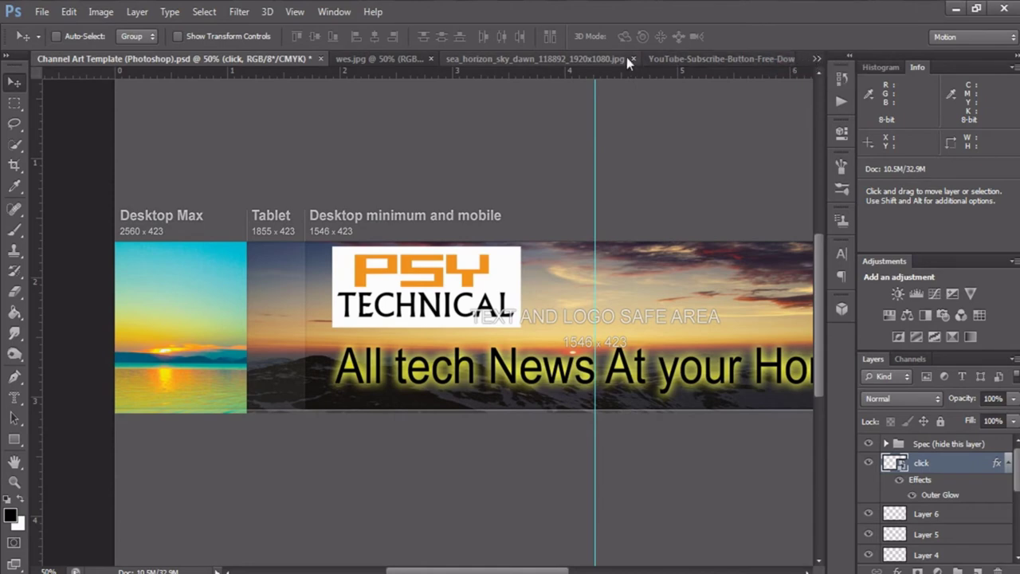
# Close the sea_horizon, YouTube-Subscribe and wes.jpg documents and drag the rainy-street wallpaper into Photoshop.
pyautogui.click(633, 58)
pyautogui.click(774, 59)
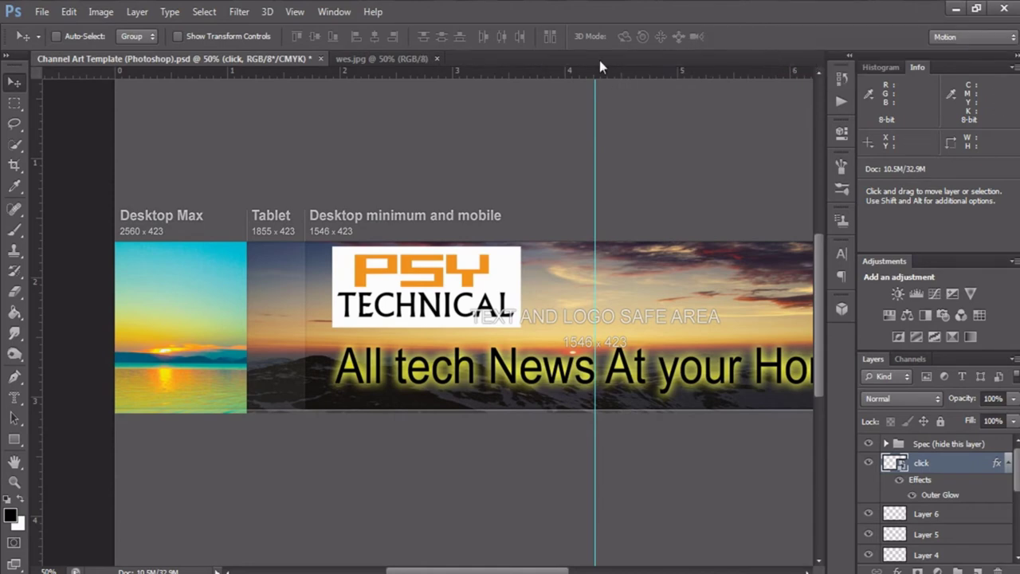
pyautogui.click(436, 59)
pyautogui.moveTo(113, 510)
pyautogui.click(113, 570)
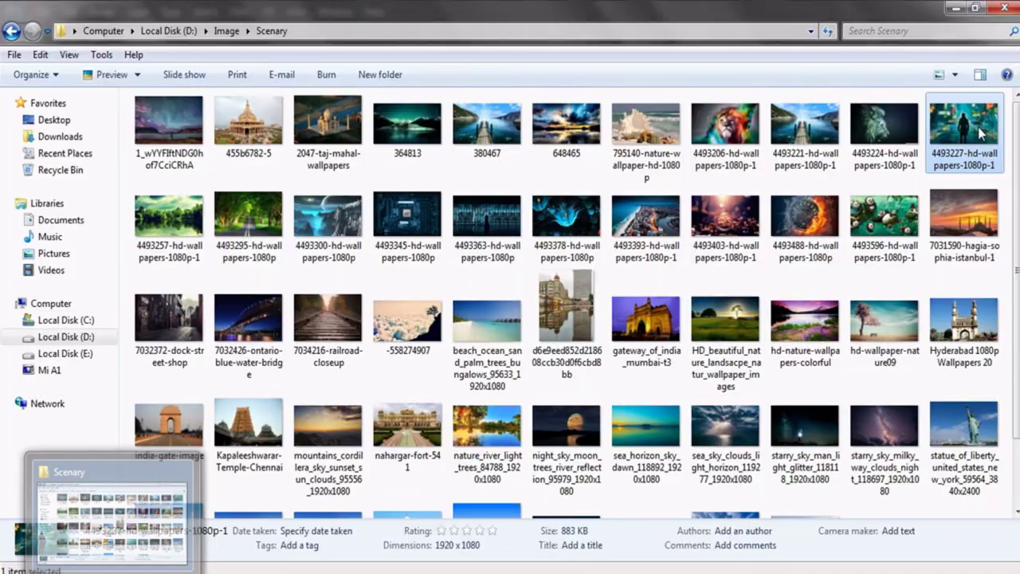
pyautogui.moveTo(945, 182)
pyautogui.mouseDown()
pyautogui.moveTo(432, 56)
pyautogui.moveTo(367, 104)
pyautogui.mouseUp()
pyautogui.click(14, 103)
# Marquee the man in the rainy street and move him into the banner template.
pyautogui.moveTo(313, 173)
pyautogui.mouseDown()
pyautogui.moveTo(534, 460)
pyautogui.moveTo(542, 404)
pyautogui.mouseUp()
pyautogui.press('v')
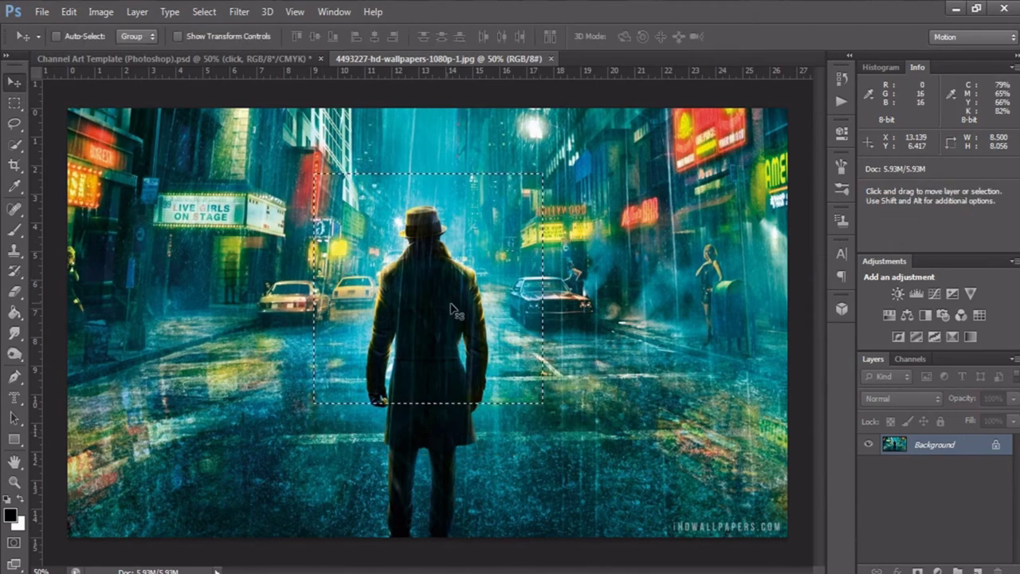
pyautogui.moveTo(447, 298)
pyautogui.mouseDown()
pyautogui.moveTo(143, 64)
pyautogui.moveTo(190, 377)
pyautogui.moveTo(287, 373)
pyautogui.moveTo(219, 340)
pyautogui.moveTo(191, 343)
pyautogui.mouseUp()
# Scale the man image to fill the Desktop Max strip at the banner's left end.
pyautogui.hotkey('ctrl', 't')
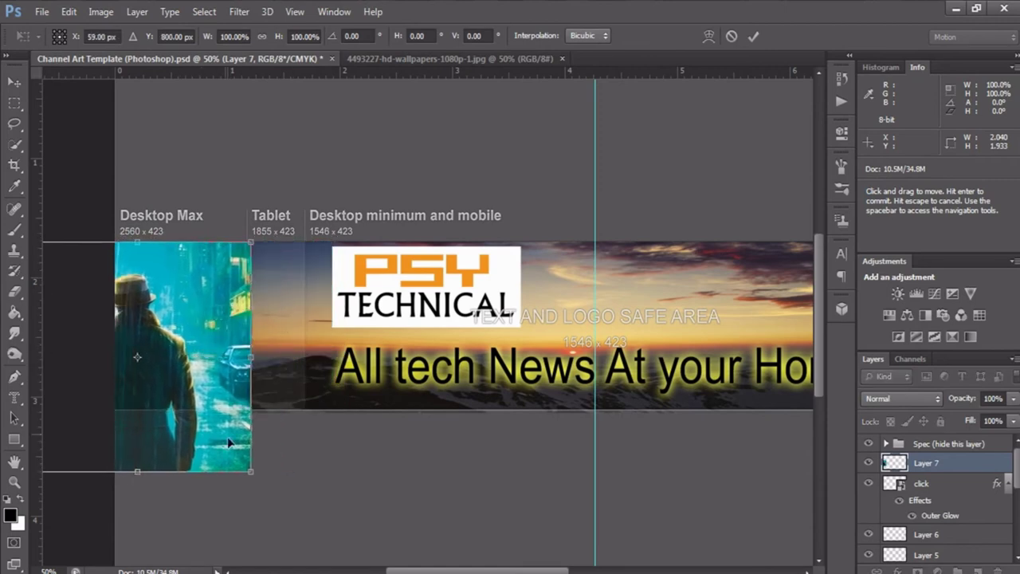
pyautogui.moveTo(251, 468)
pyautogui.mouseDown()
pyautogui.moveTo(230, 441)
pyautogui.moveTo(250, 422)
pyautogui.mouseUp()
pyautogui.moveTo(138, 358); pyautogui.dragTo(124, 339)
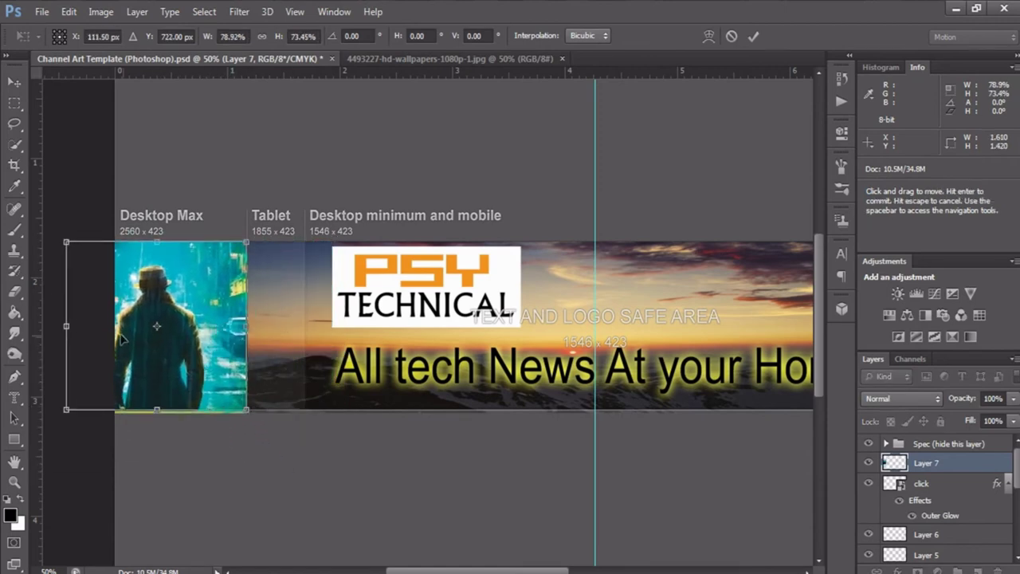
pyautogui.moveTo(67, 326); pyautogui.dragTo(94, 326)
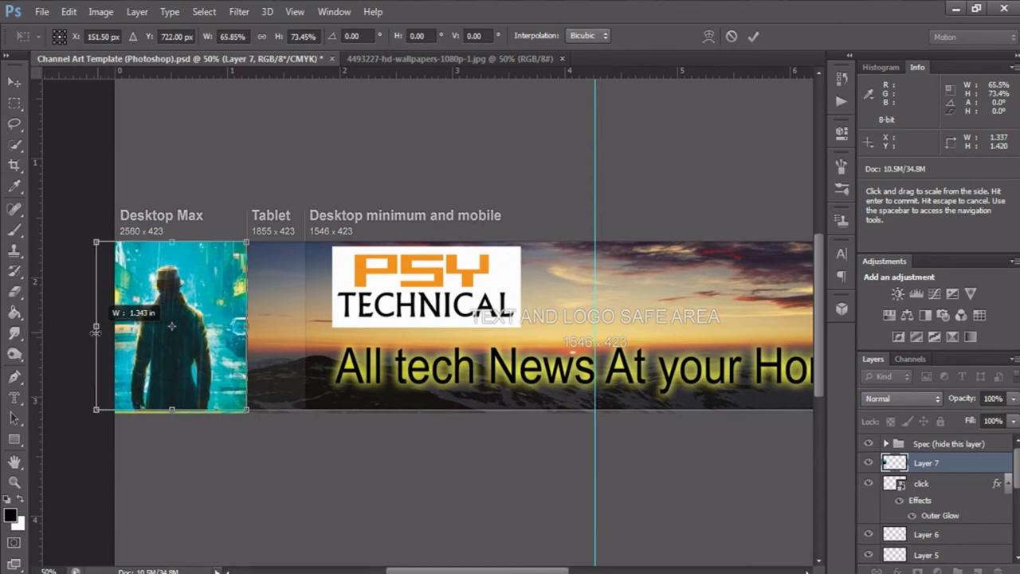
pyautogui.click(14, 82)
pyautogui.click(438, 232)
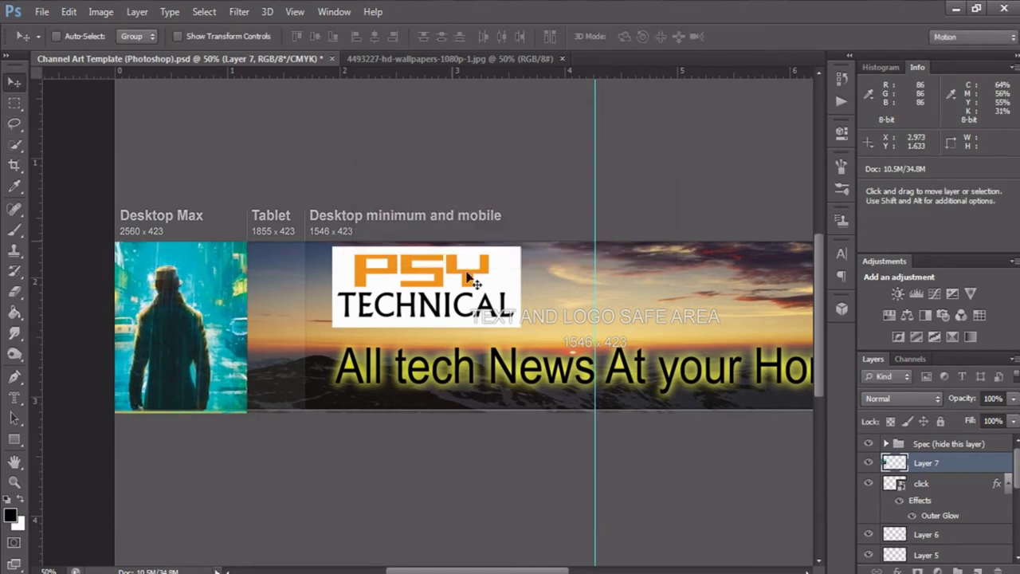
pyautogui.hotkey('ctrl', '-')
pyautogui.hotkey('ctrl', '+')
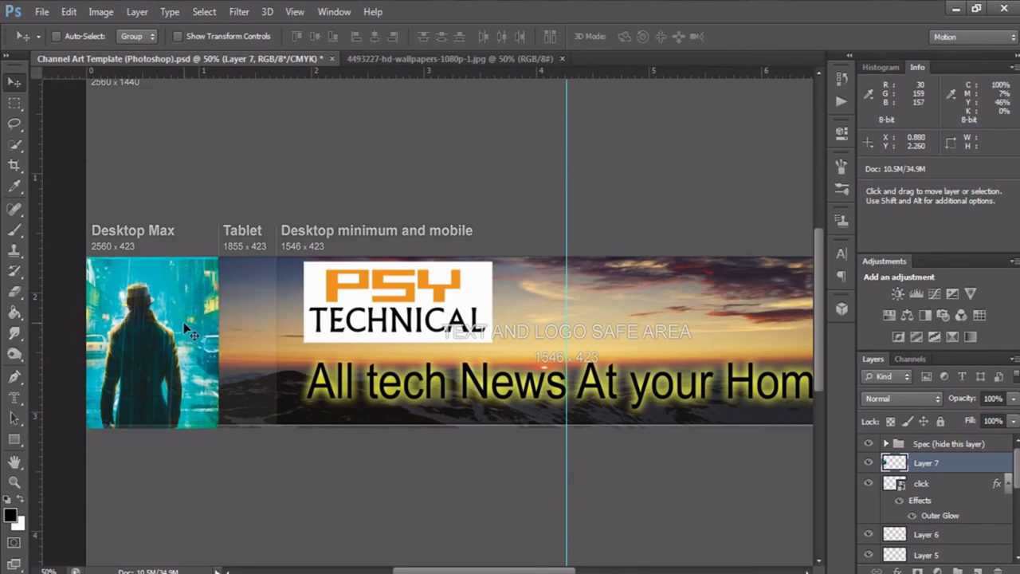
pyautogui.hotkey('ctrl', 't')
pyautogui.press('Return')
# Delete the Spec (hide this layer) group along with its contents.
pyautogui.hotkey('ctrl', '-')
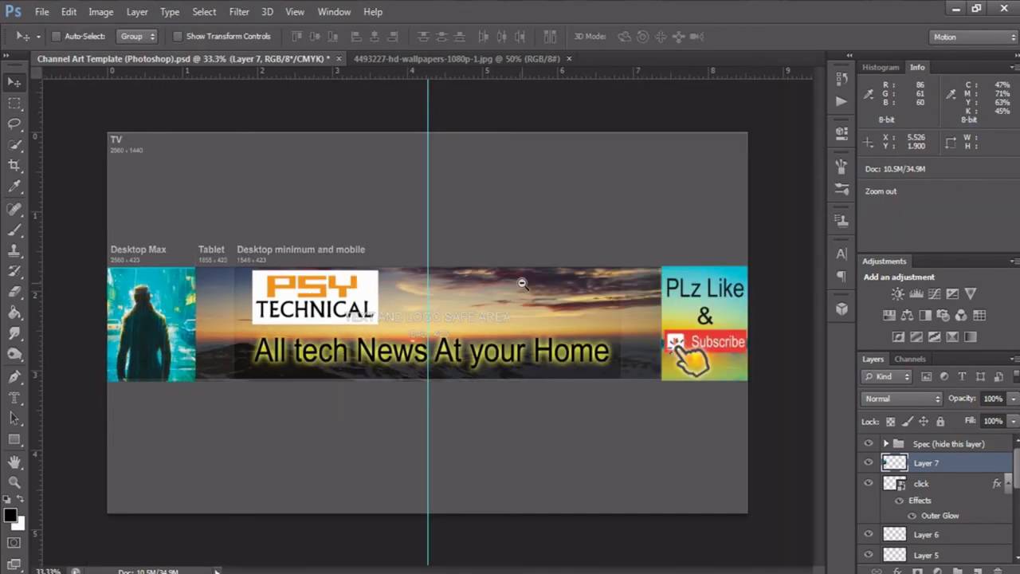
pyautogui.hotkey('ctrl', '-')
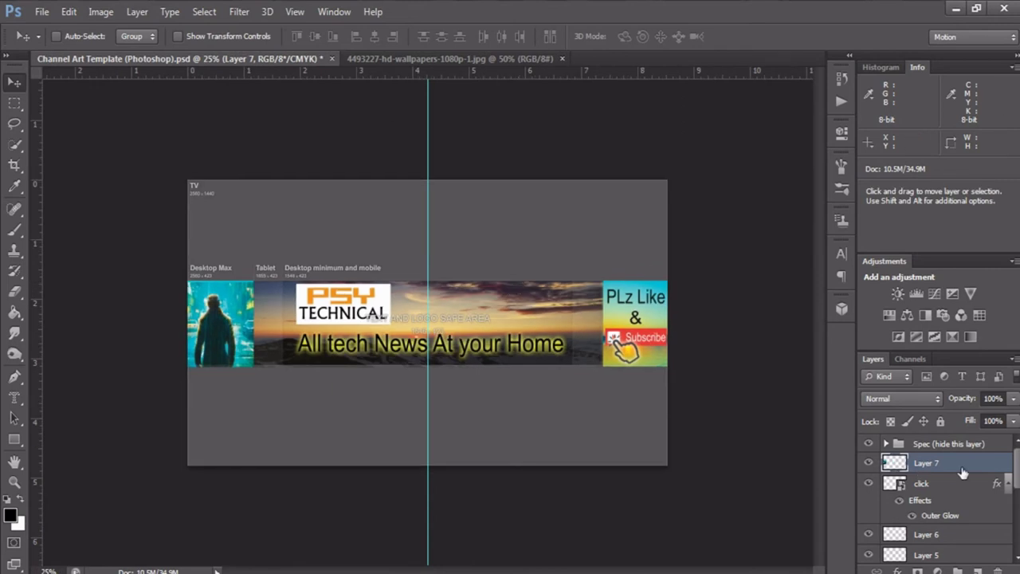
pyautogui.click(938, 448)
pyautogui.click(999, 570)
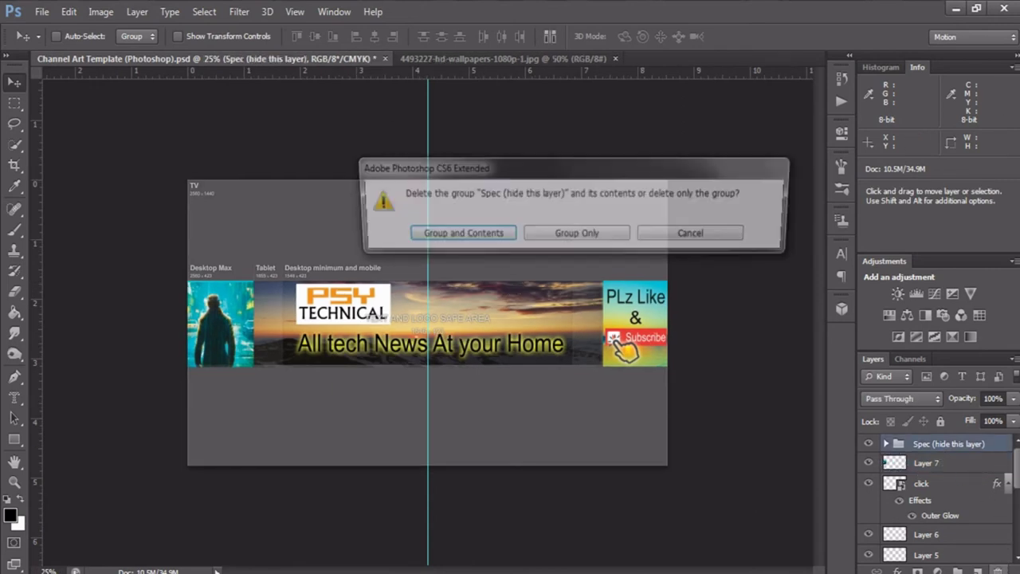
pyautogui.click(492, 239)
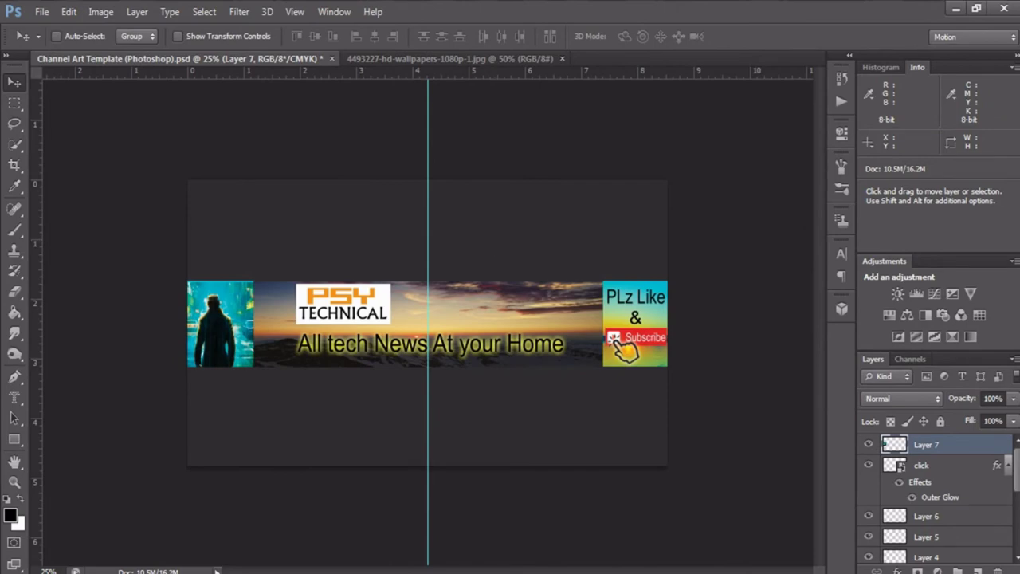
# Save the banner as a JPEG in the Pictures folder, accepting the quality options.
pyautogui.click(38, 15)
pyautogui.click(81, 205)
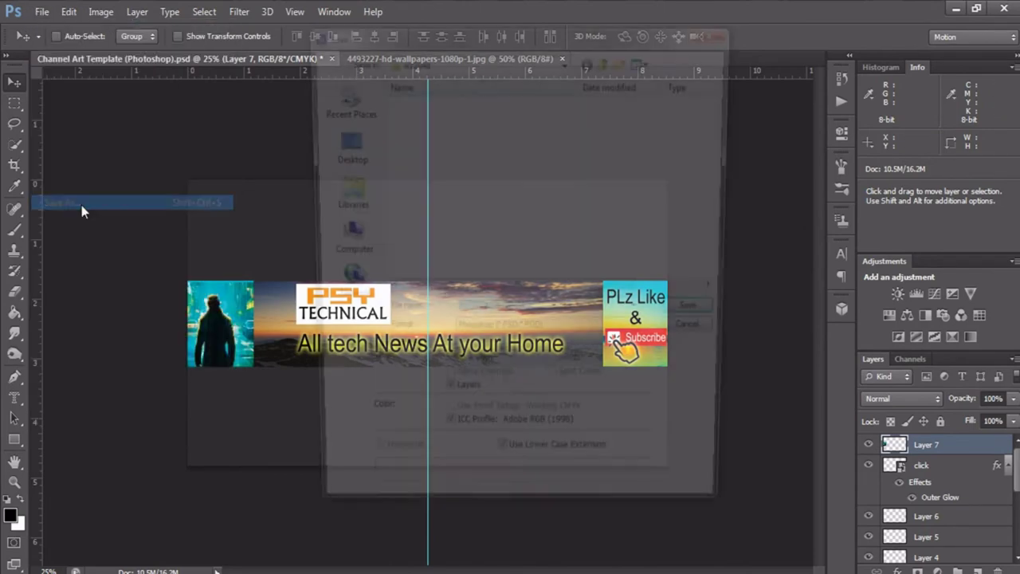
pyautogui.click(550, 335)
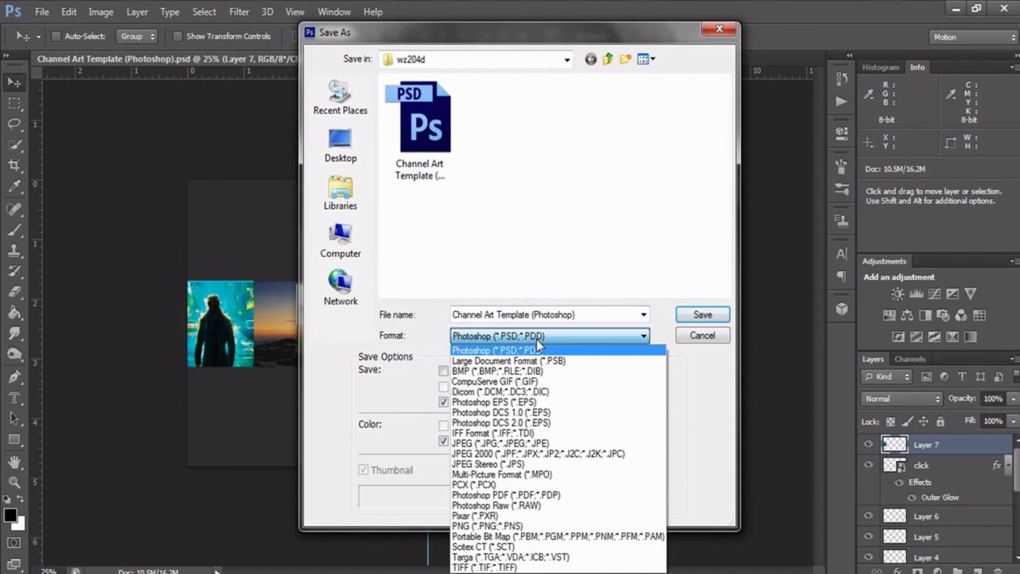
pyautogui.click(528, 443)
pyautogui.click(362, 248)
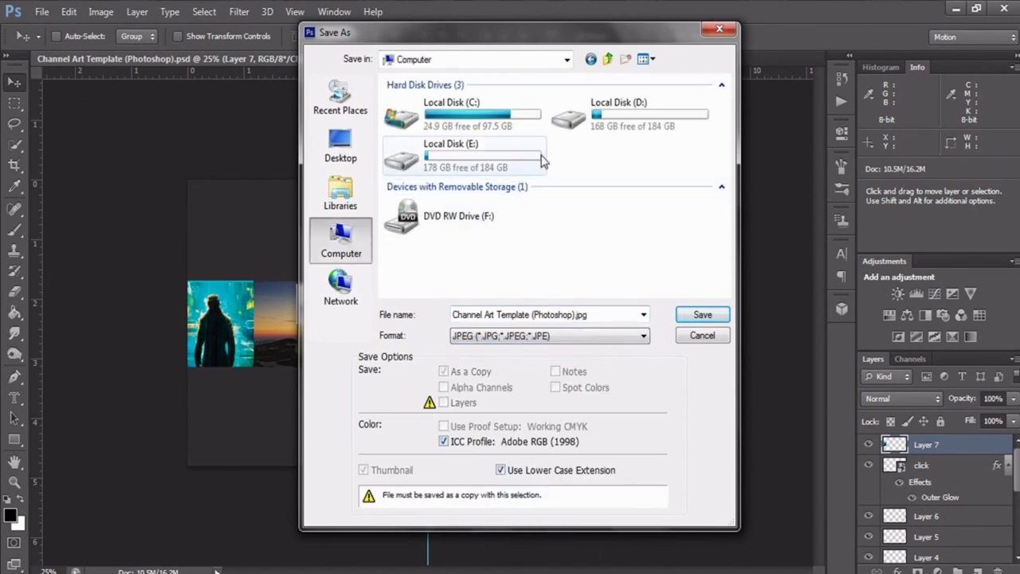
pyautogui.click(354, 181)
pyautogui.doubleClick(462, 139)
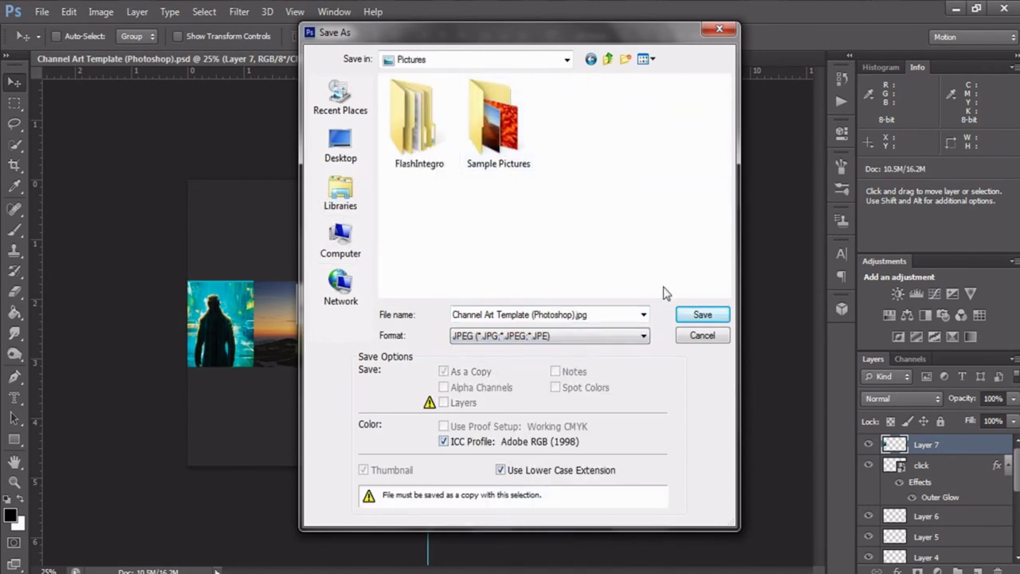
pyautogui.click(692, 317)
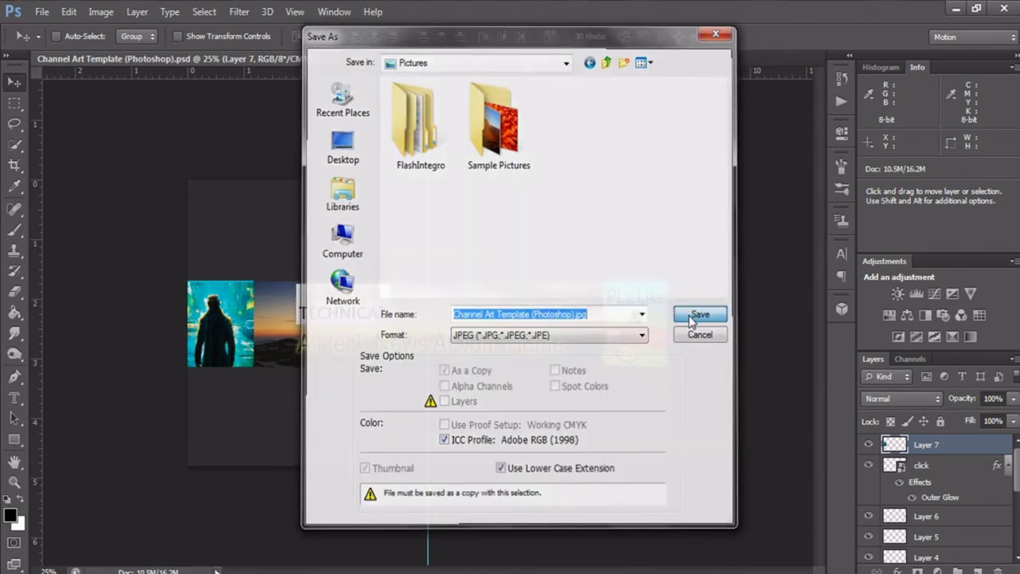
pyautogui.click(601, 151)
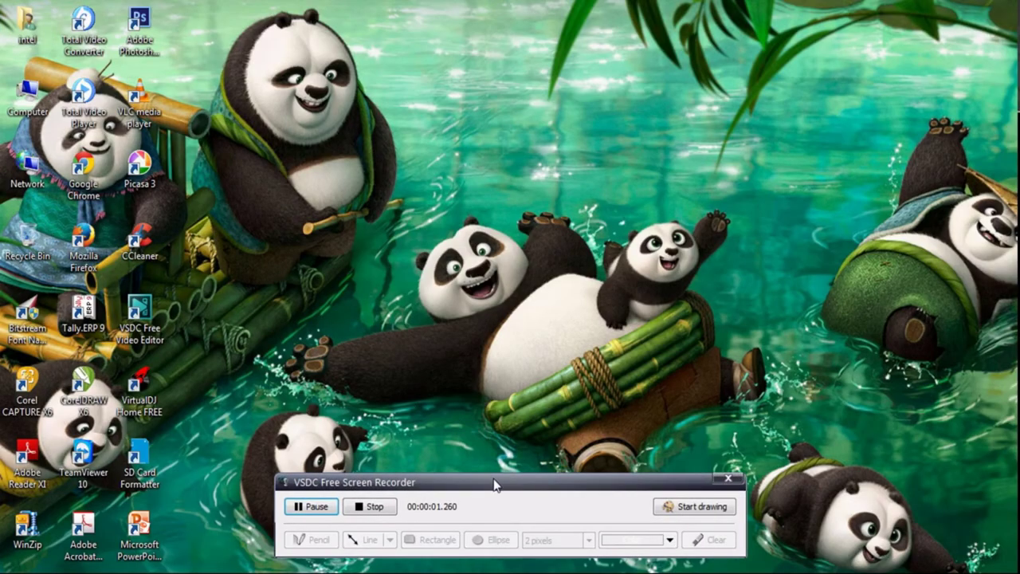
# Open the Fireworks PNG from E:\Youtube's Channel Art Templates zip for editing in Paint.
pyautogui.press('super')
pyautogui.click(205, 294)
pyautogui.doubleClick(561, 129)
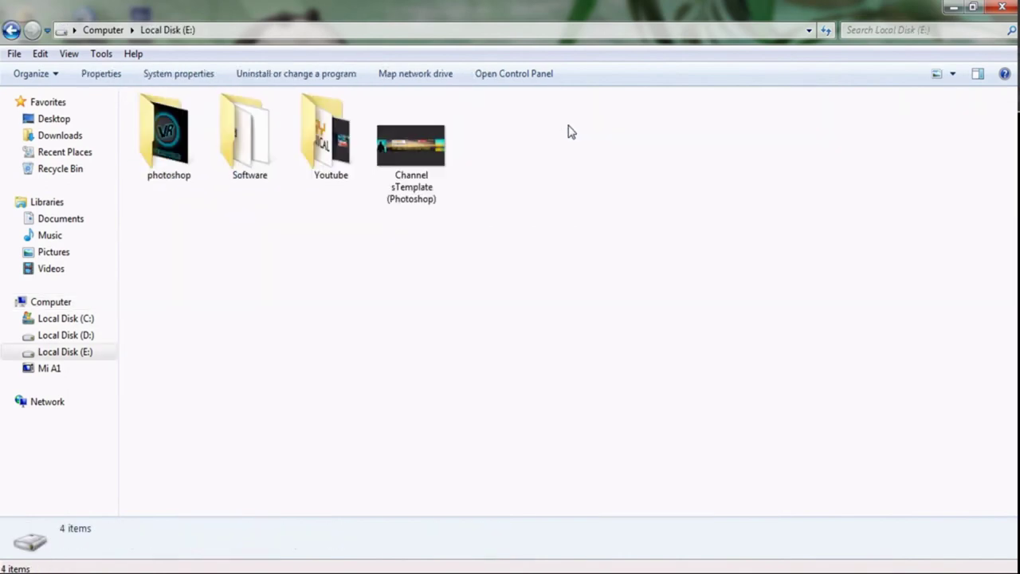
pyautogui.doubleClick(331, 150)
pyautogui.doubleClick(553, 180)
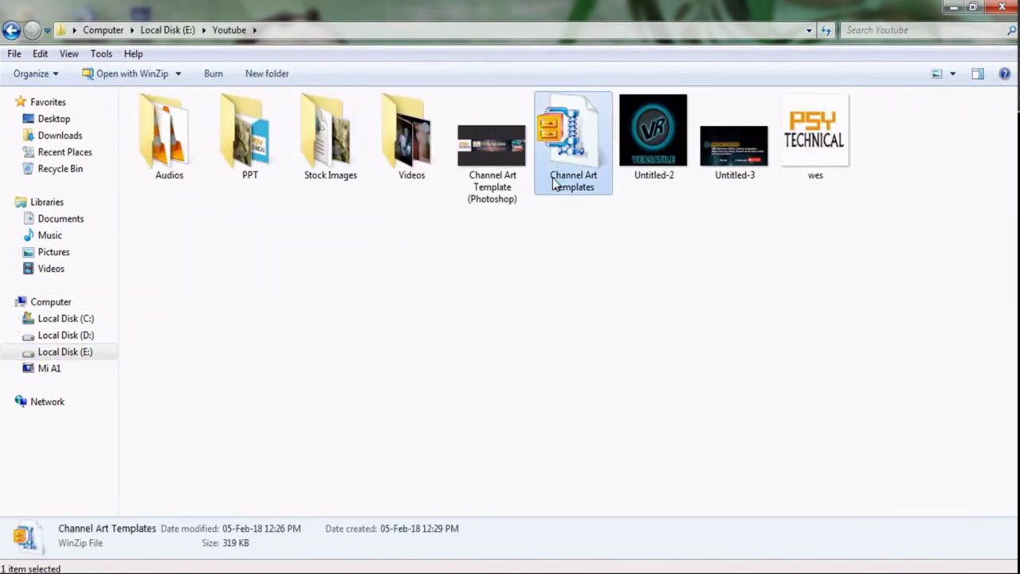
pyautogui.click(658, 182)
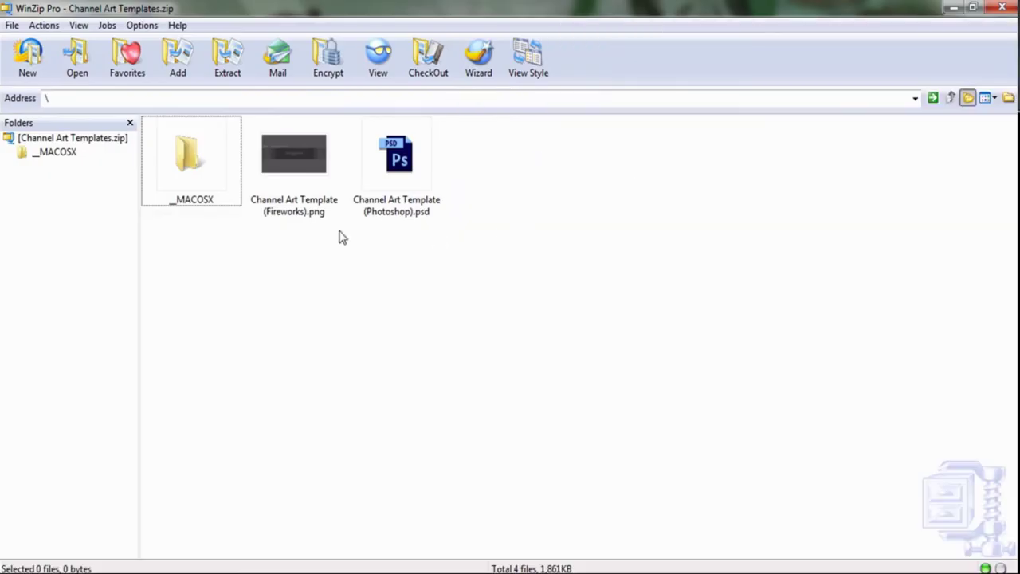
pyautogui.click(275, 217)
pyautogui.rightClick(275, 217)
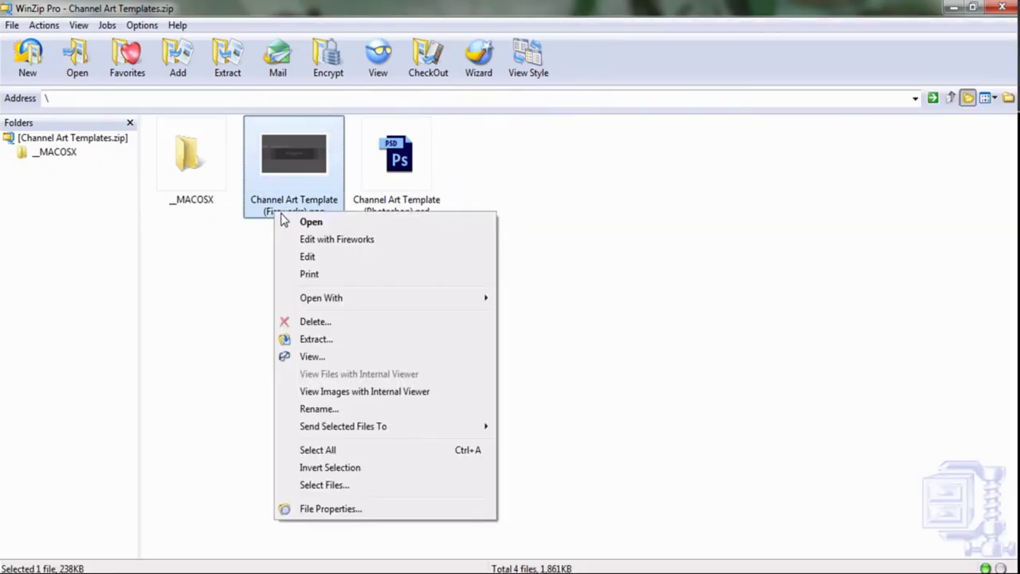
pyautogui.click(323, 256)
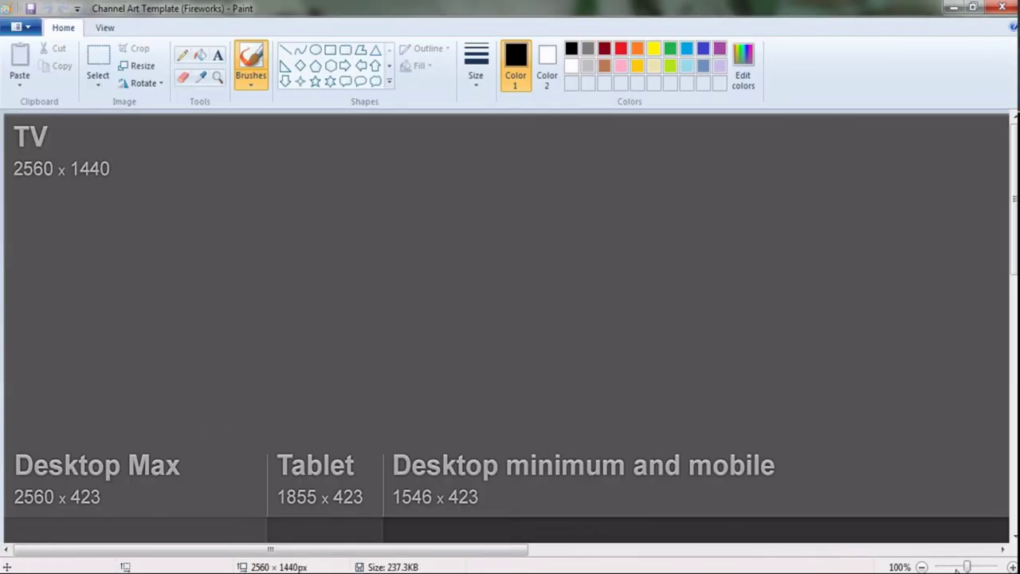
# Zoom out to fit the template and fill the text-and-logo safe area gold.
pyautogui.click(951, 567)
pyautogui.moveTo(951, 566); pyautogui.dragTo(942, 566)
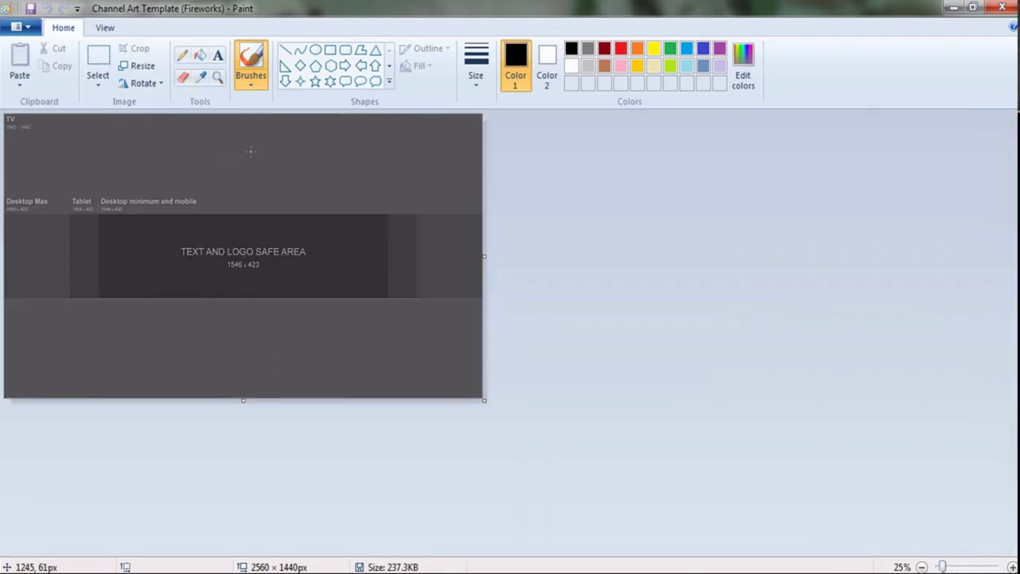
pyautogui.click(201, 58)
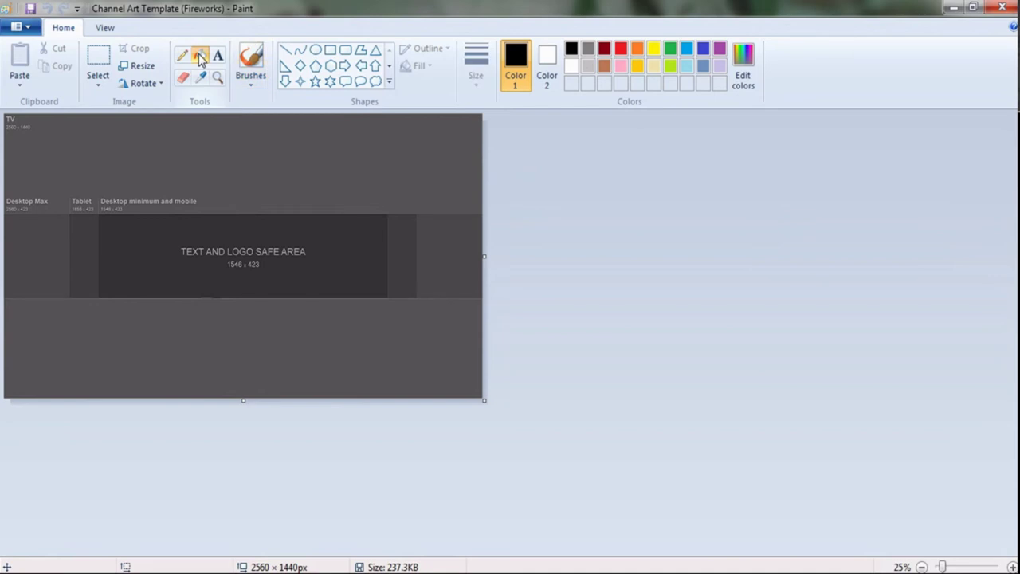
pyautogui.click(642, 67)
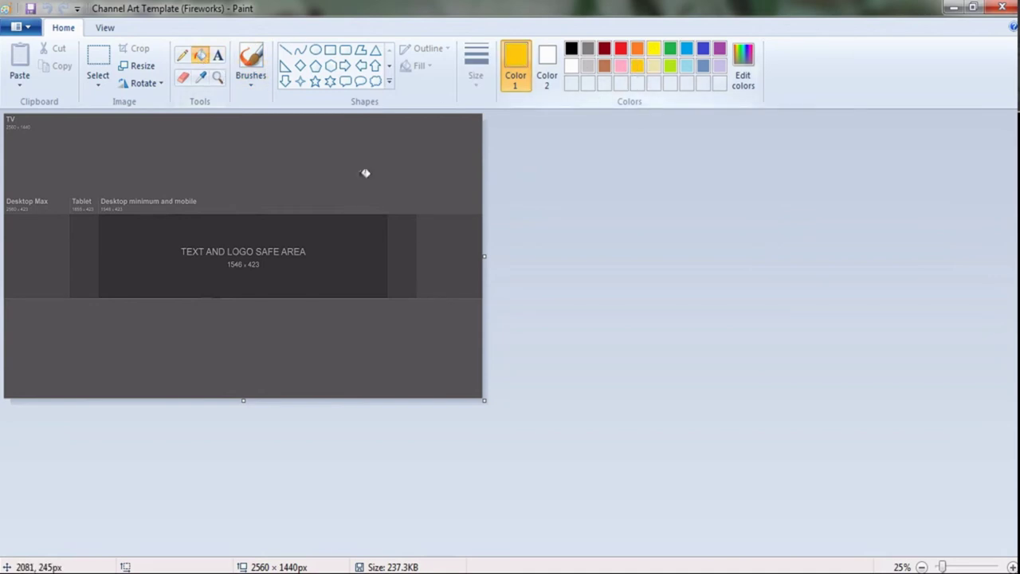
pyautogui.click(266, 231)
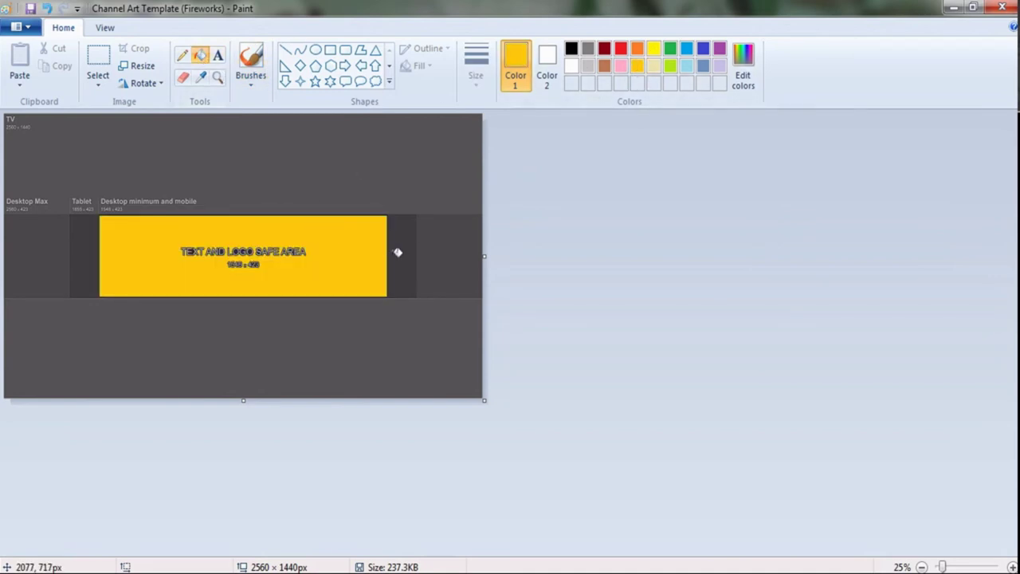
# Erase the TEXT AND safe-area label and fill the leftover white scribble yellow.
pyautogui.click(183, 78)
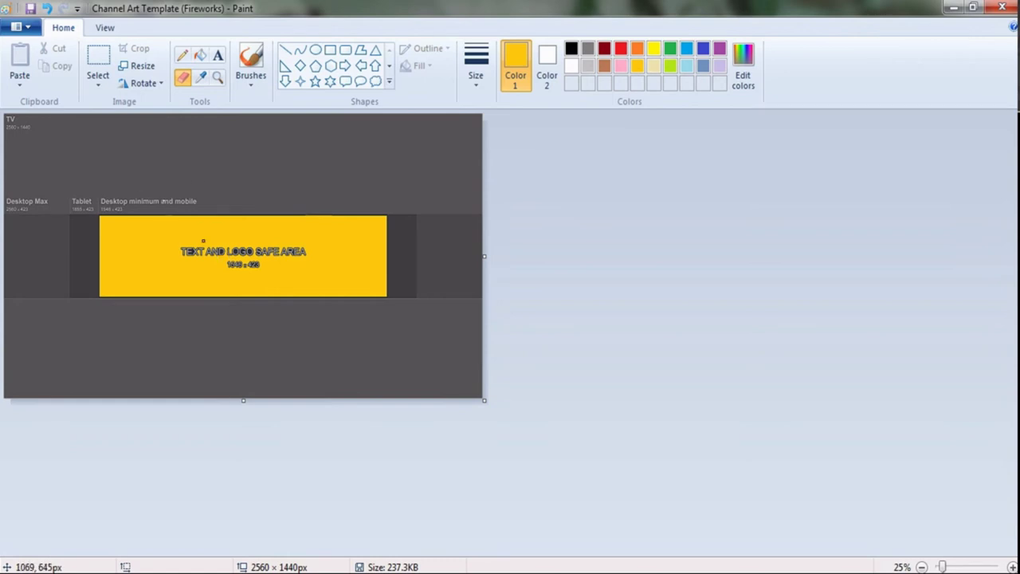
pyautogui.moveTo(215, 252)
pyautogui.mouseDown()
pyautogui.moveTo(172, 265)
pyautogui.moveTo(208, 251)
pyautogui.moveTo(281, 253)
pyautogui.moveTo(223, 247)
pyautogui.mouseUp()
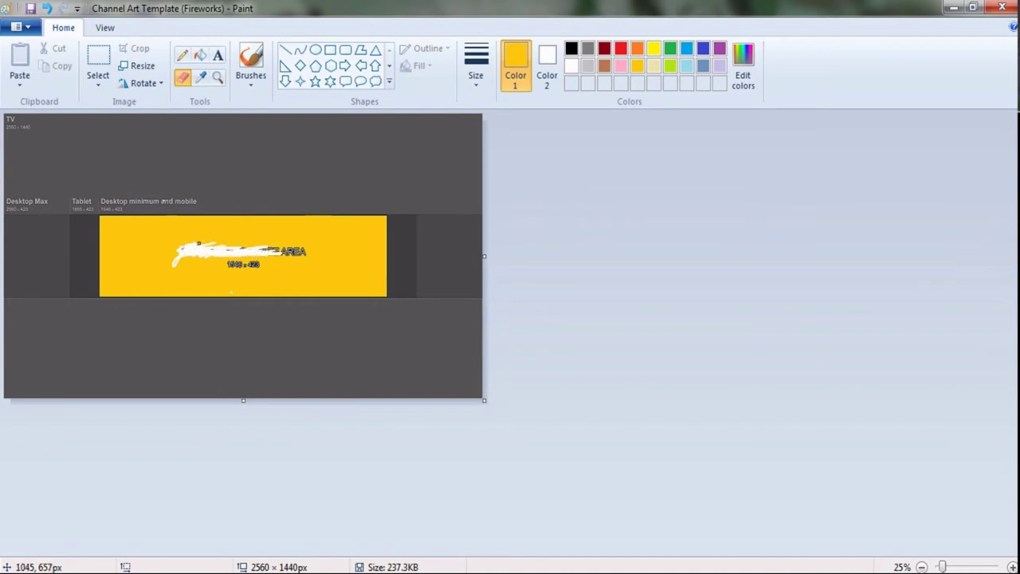
pyautogui.moveTo(218, 251)
pyautogui.mouseDown()
pyautogui.moveTo(303, 246)
pyautogui.moveTo(290, 256)
pyautogui.mouseUp()
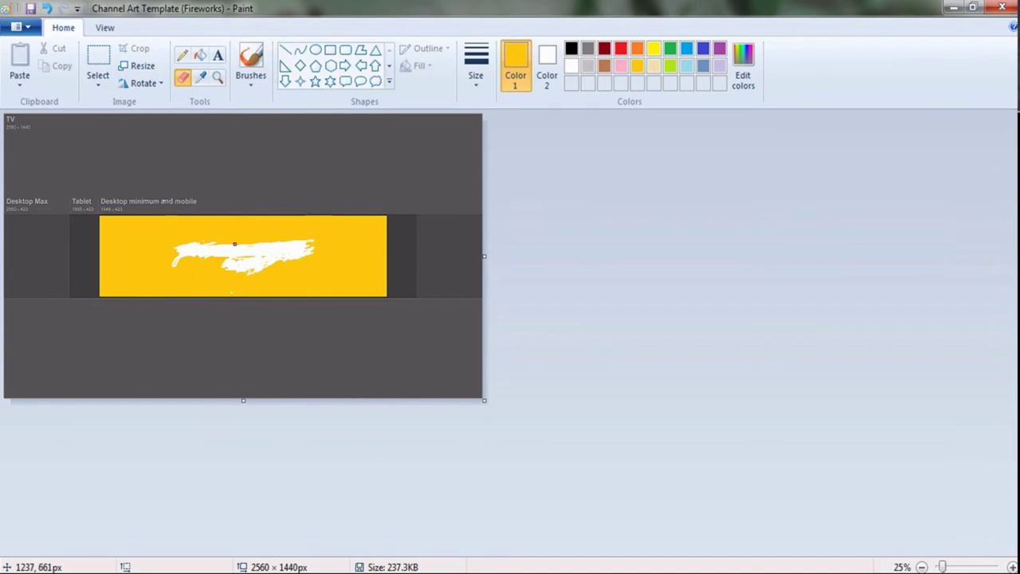
pyautogui.click(199, 57)
pyautogui.click(255, 247)
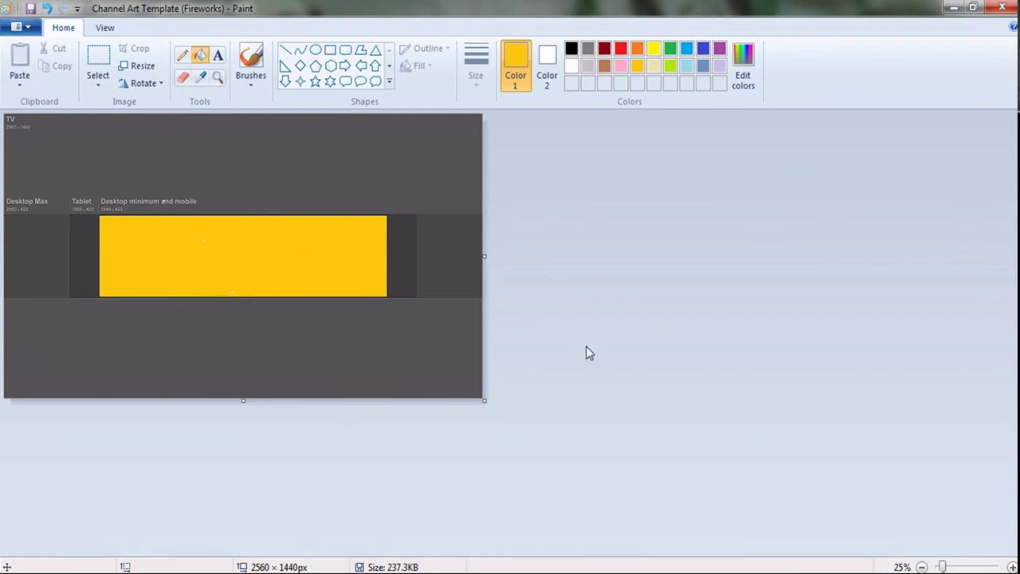
# Fill the four dark side strips, including Desktop Max and Tablet, with yellow.
pyautogui.click(985, 567)
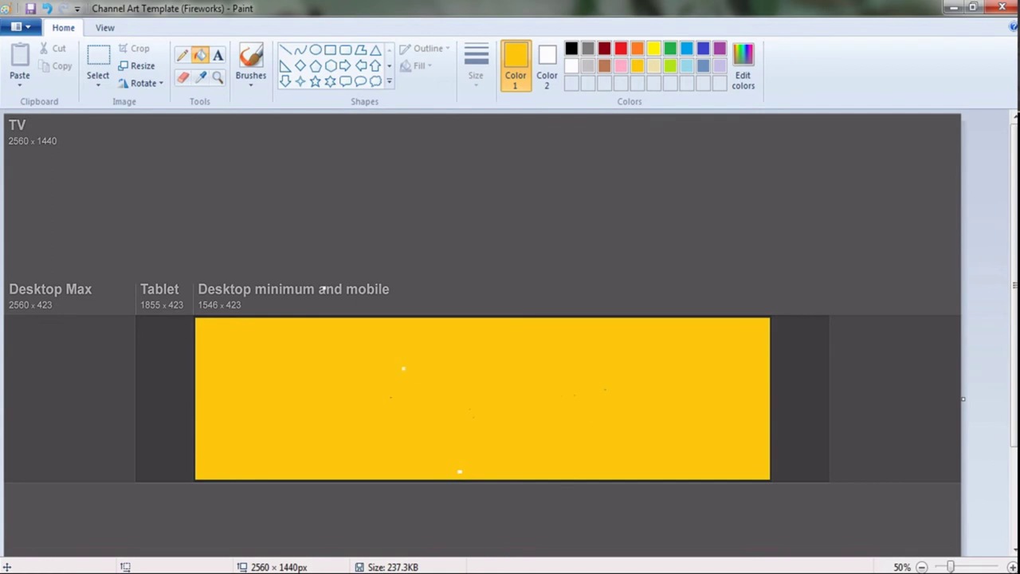
pyautogui.click(981, 567)
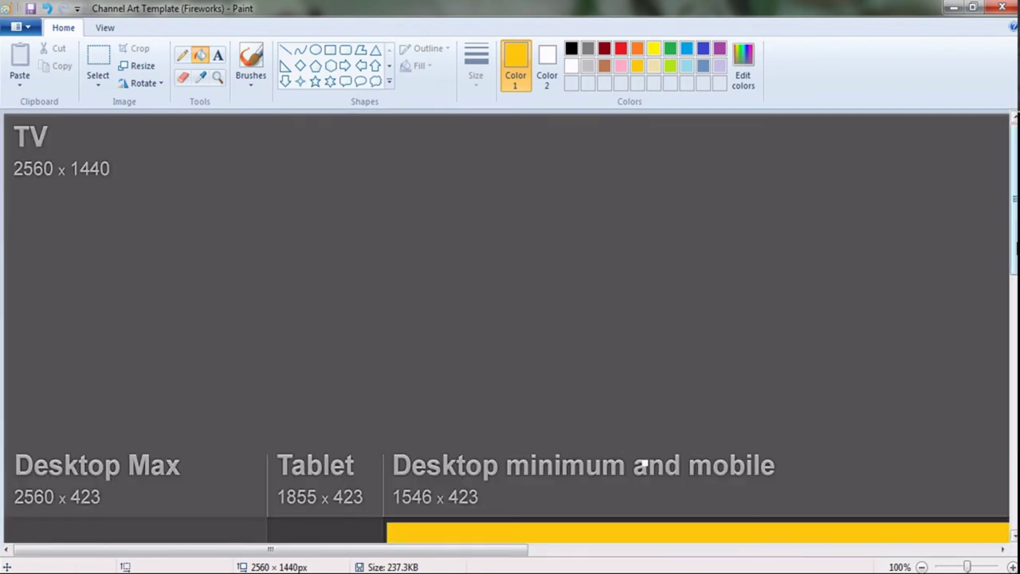
pyautogui.scroll(-3, 829, 239)
pyautogui.scroll(-1, 829, 239)
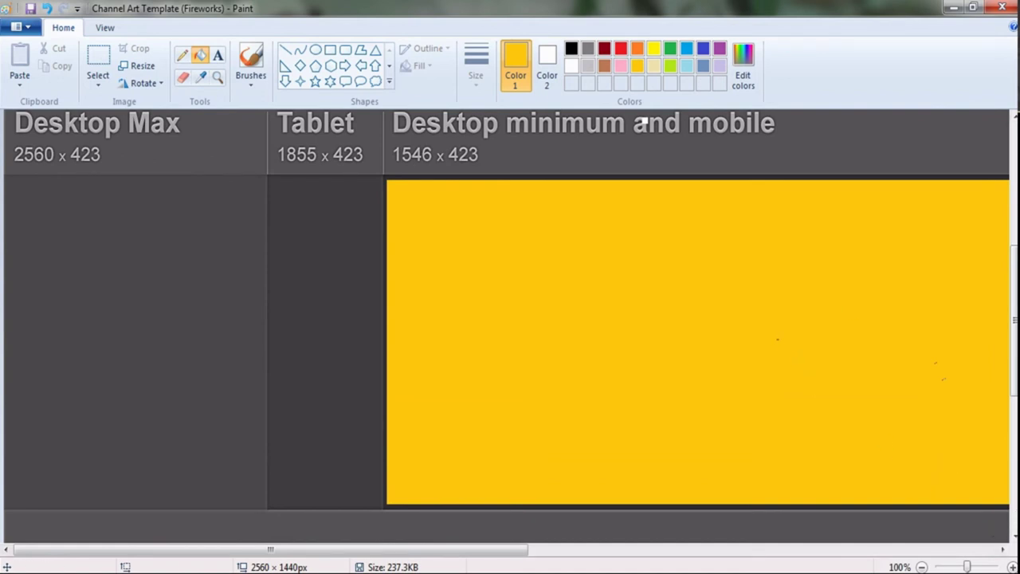
pyautogui.moveTo(966, 566); pyautogui.dragTo(942, 566)
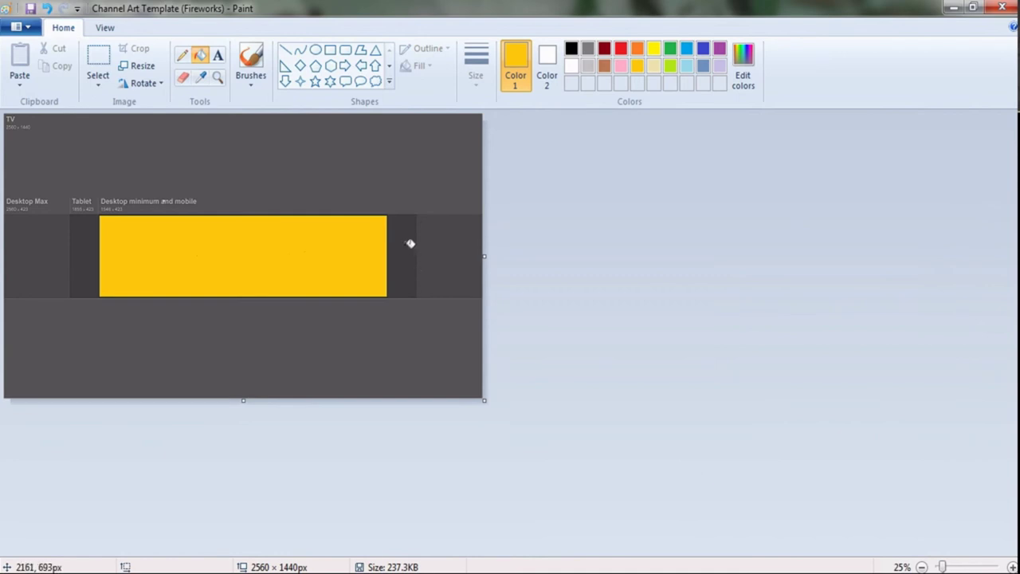
pyautogui.click(406, 247)
pyautogui.click(446, 248)
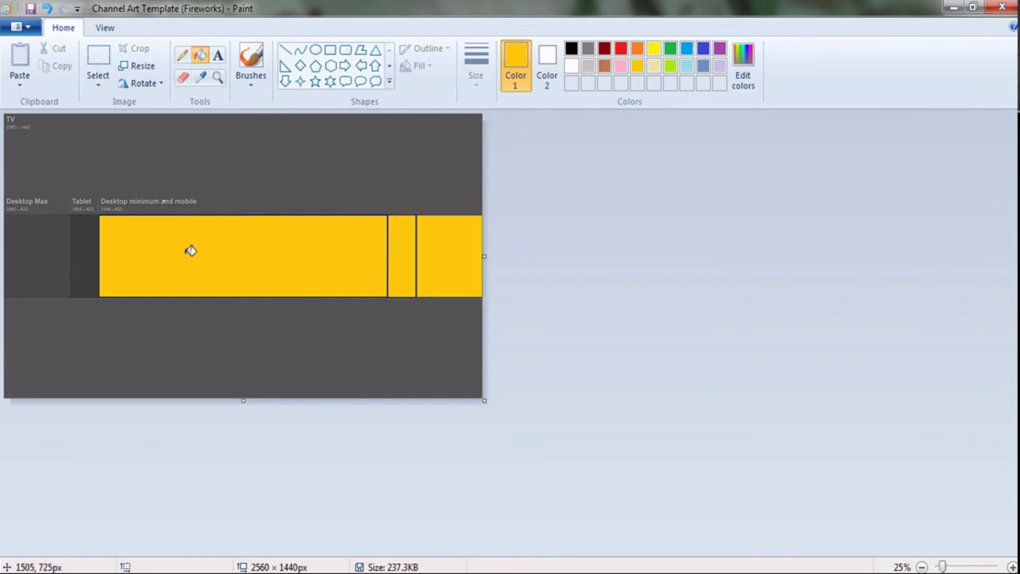
pyautogui.click(44, 248)
pyautogui.click(90, 249)
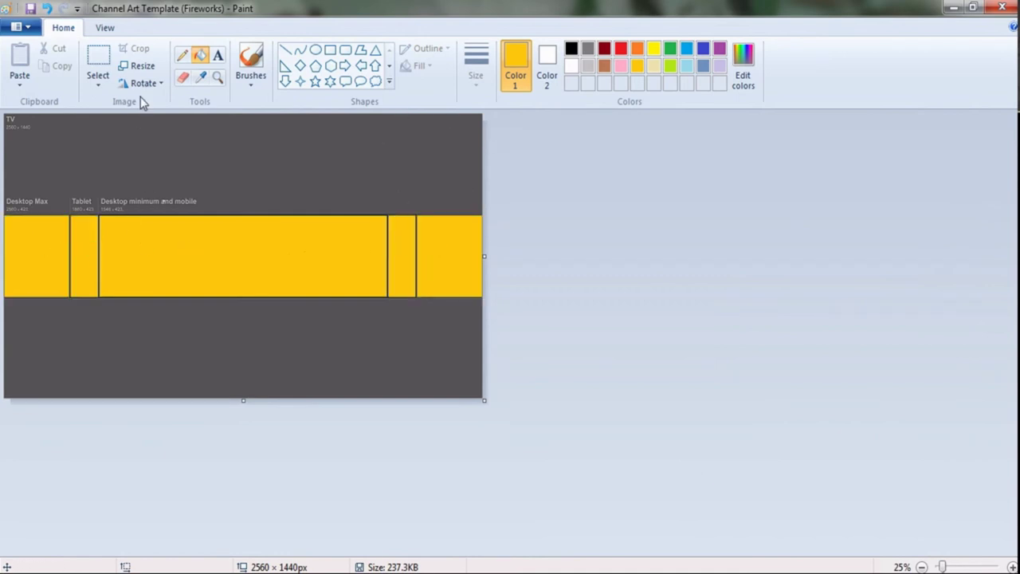
# Place a text box on the left of the banner with black 28-point text.
pyautogui.click(218, 54)
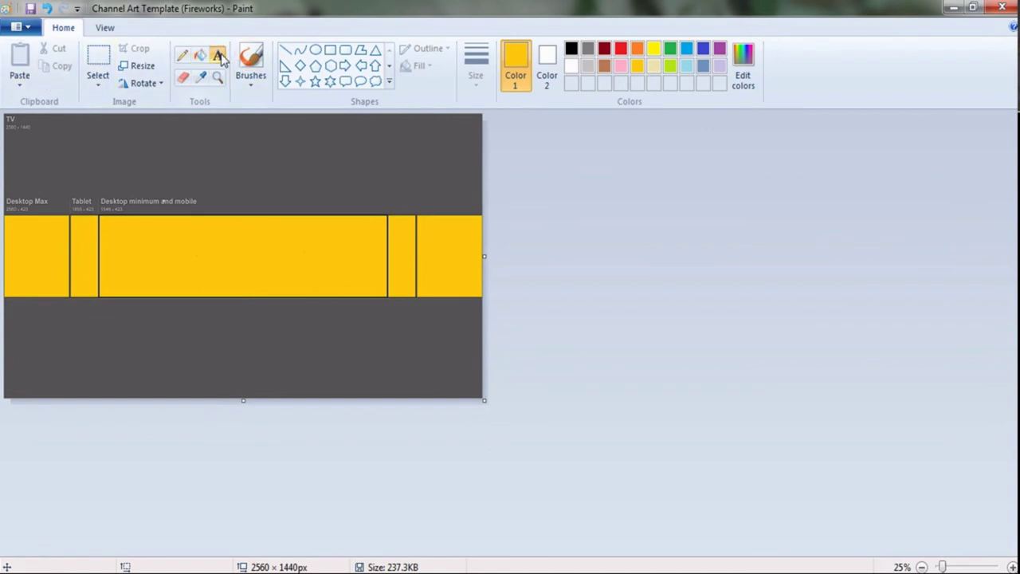
pyautogui.click(156, 243)
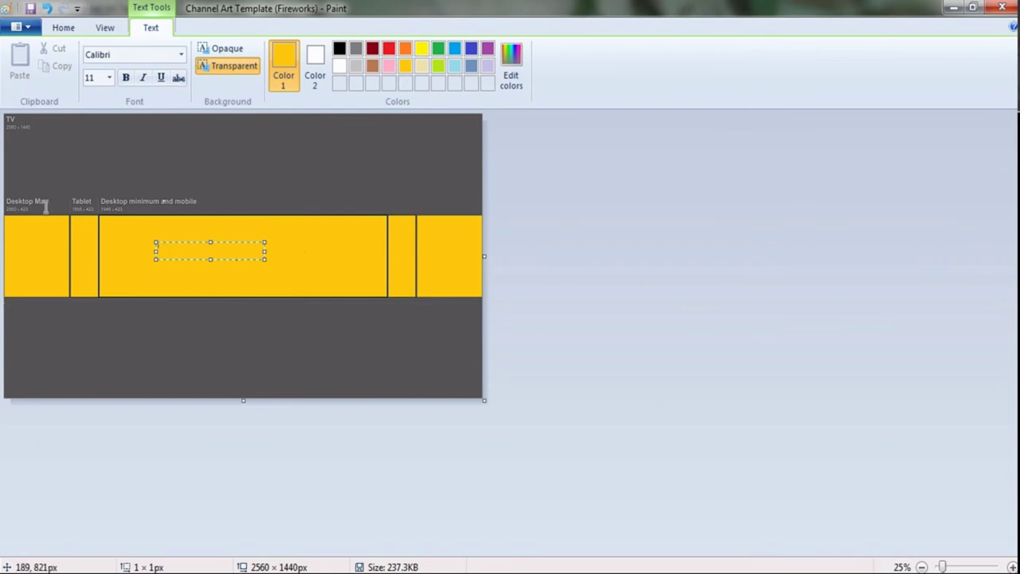
pyautogui.click(109, 77)
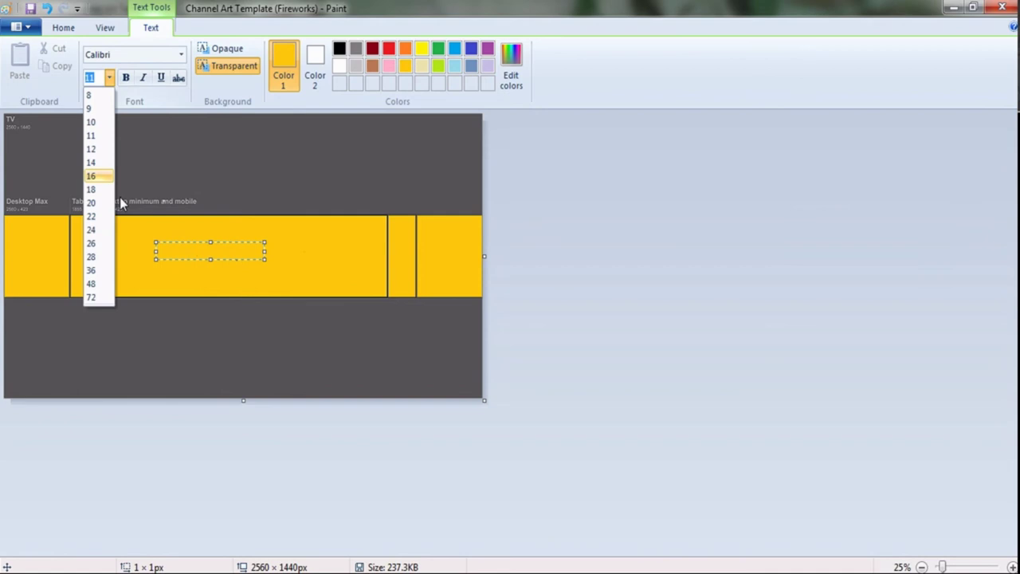
pyautogui.click(99, 255)
pyautogui.click(339, 49)
pyautogui.write('PSY TECHNICAL')
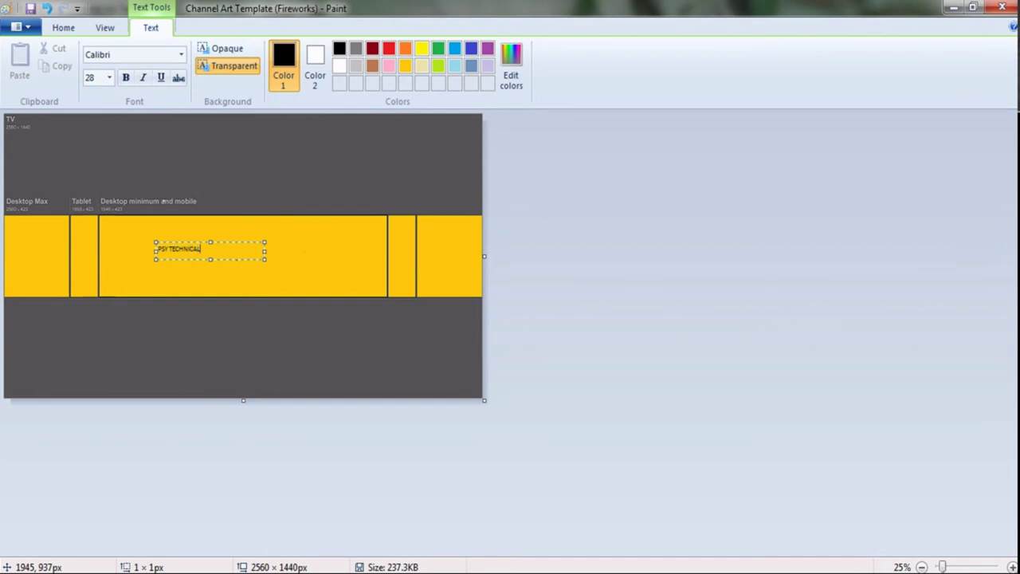
# Select the title text, try a larger font size, and retype it starting with 'PS'.
pyautogui.hotkey('ctrl', 'a')
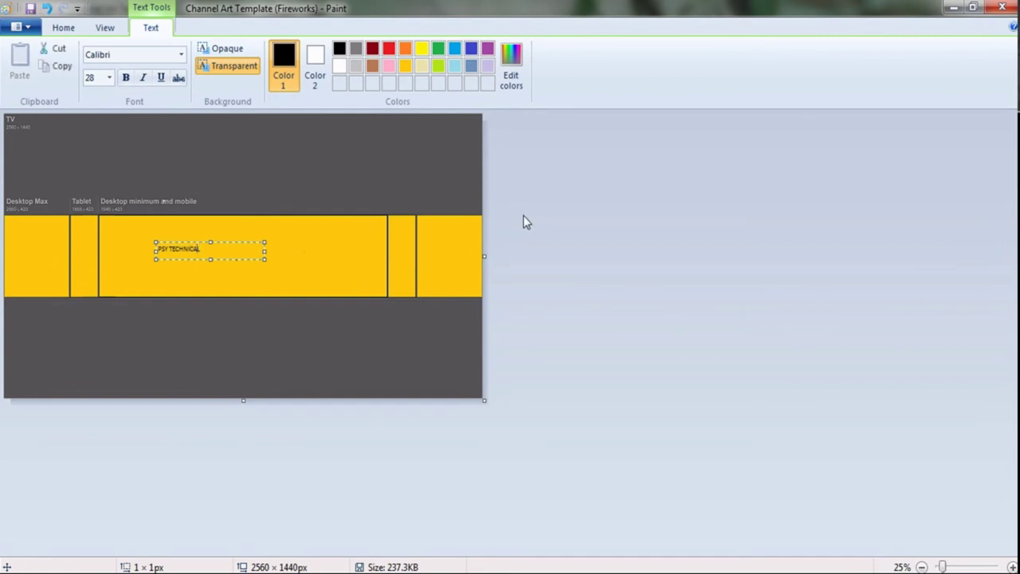
pyautogui.press('End')
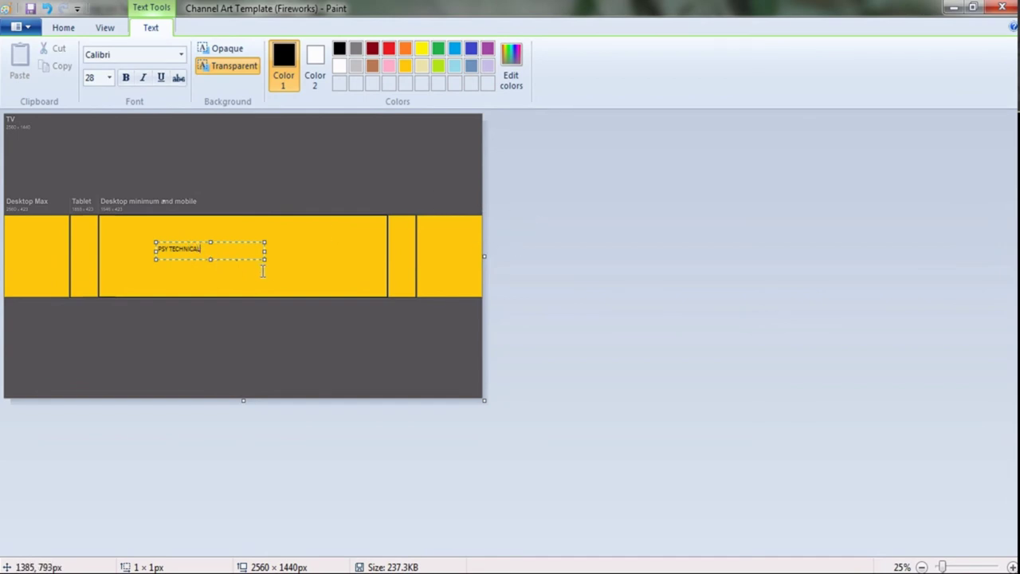
pyautogui.hotkey('shift', 'Left')
pyautogui.hotkey('ctrl', 'a')
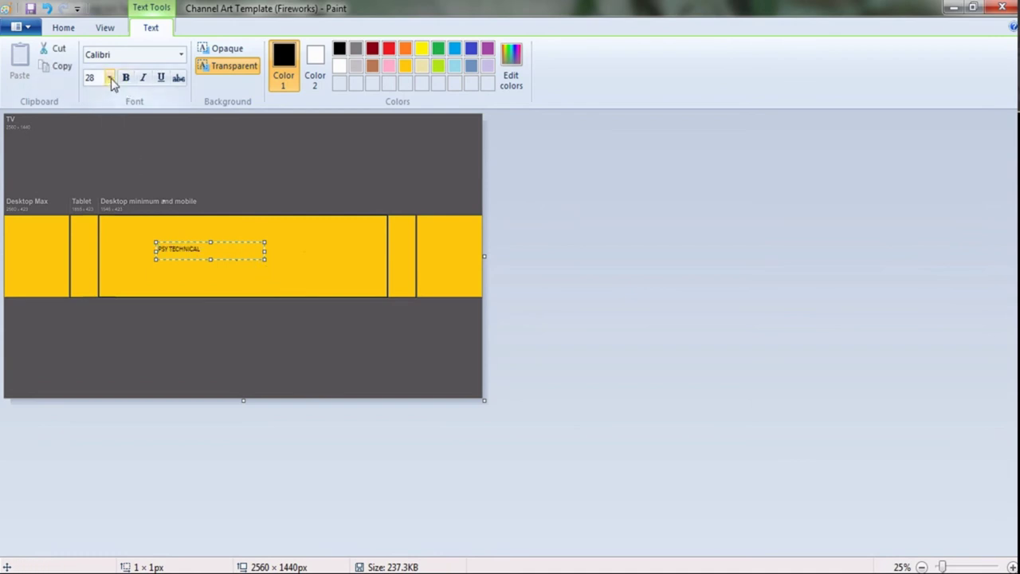
pyautogui.click(109, 77)
pyautogui.click(91, 296)
pyautogui.hotkey('ctrl', 'a')
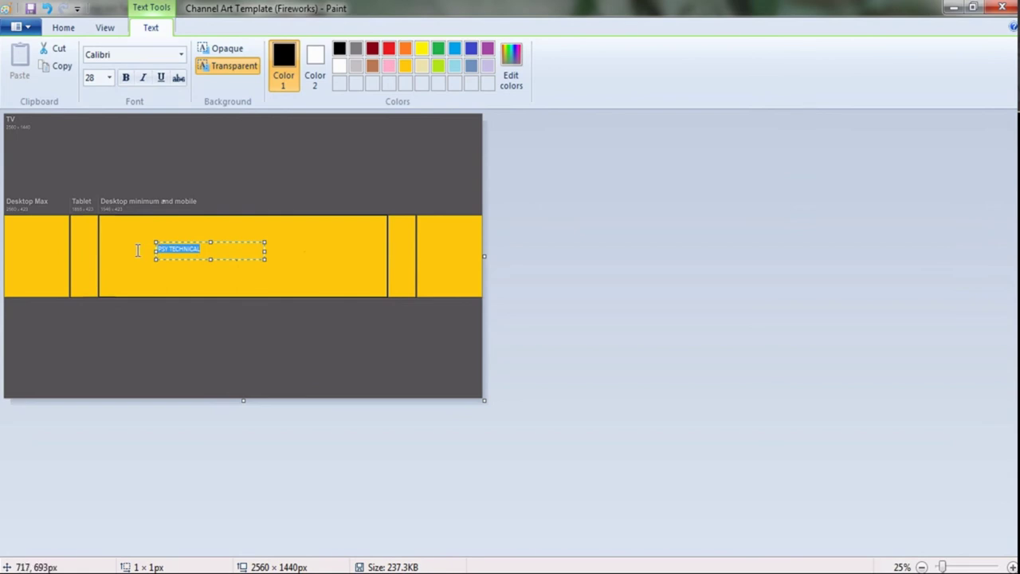
pyautogui.write('PS')
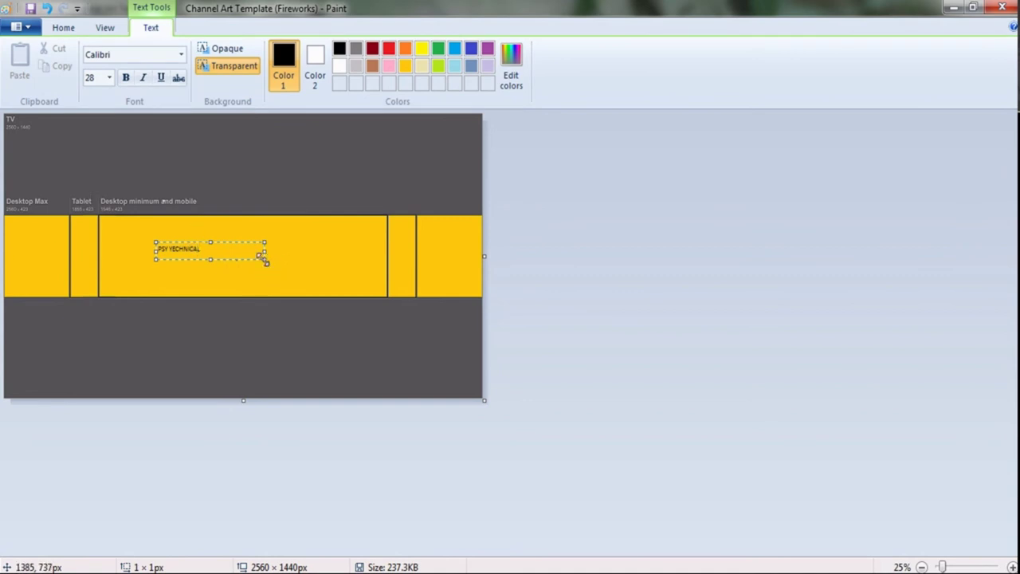
# Widen the text box and commit the title 'PSY YECHNICAL' in bold 48-point.
pyautogui.moveTo(264, 258); pyautogui.dragTo(389, 296)
pyautogui.moveTo(206, 254); pyautogui.dragTo(157, 249)
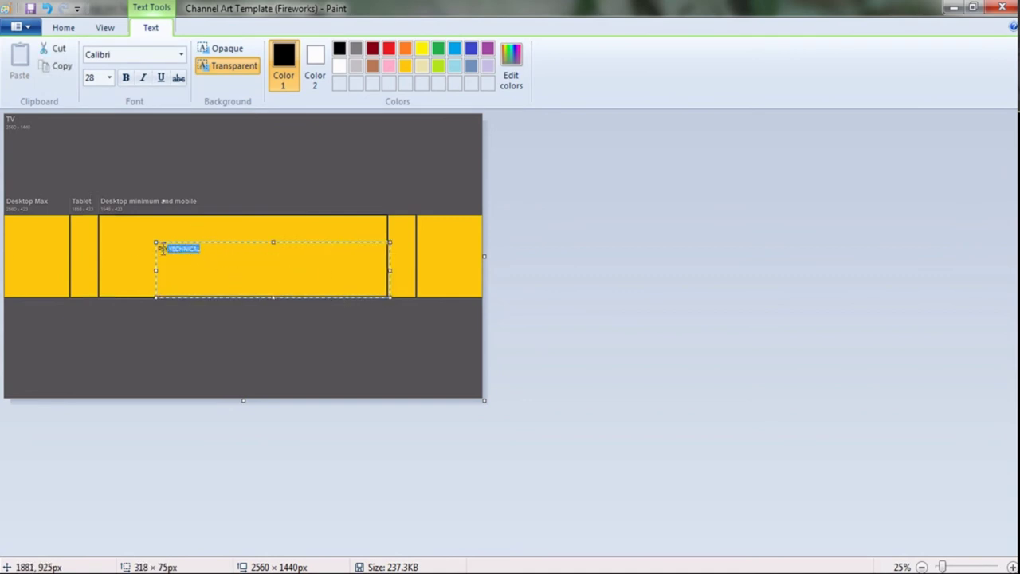
pyautogui.click(109, 78)
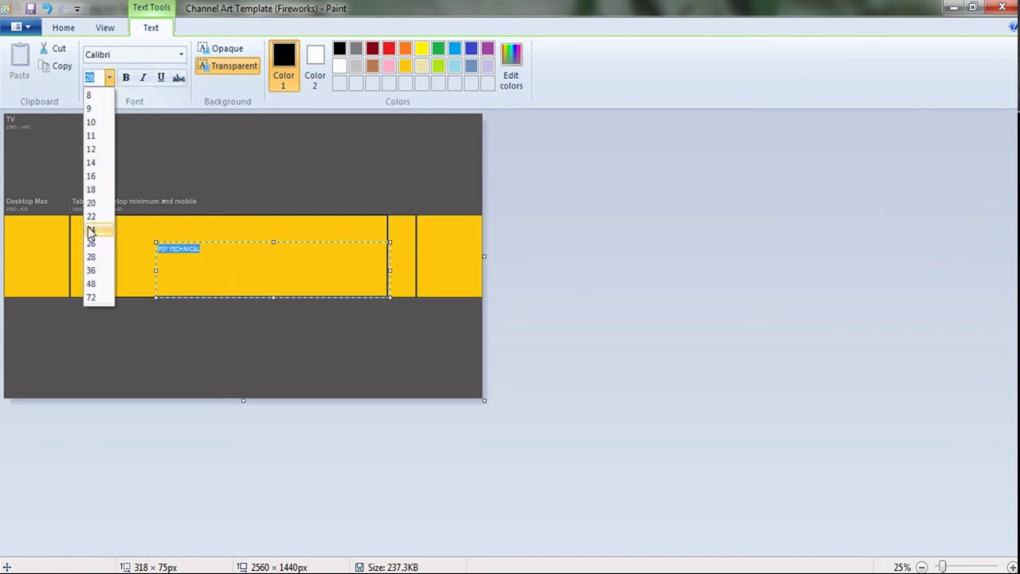
pyautogui.click(91, 283)
pyautogui.click(109, 78)
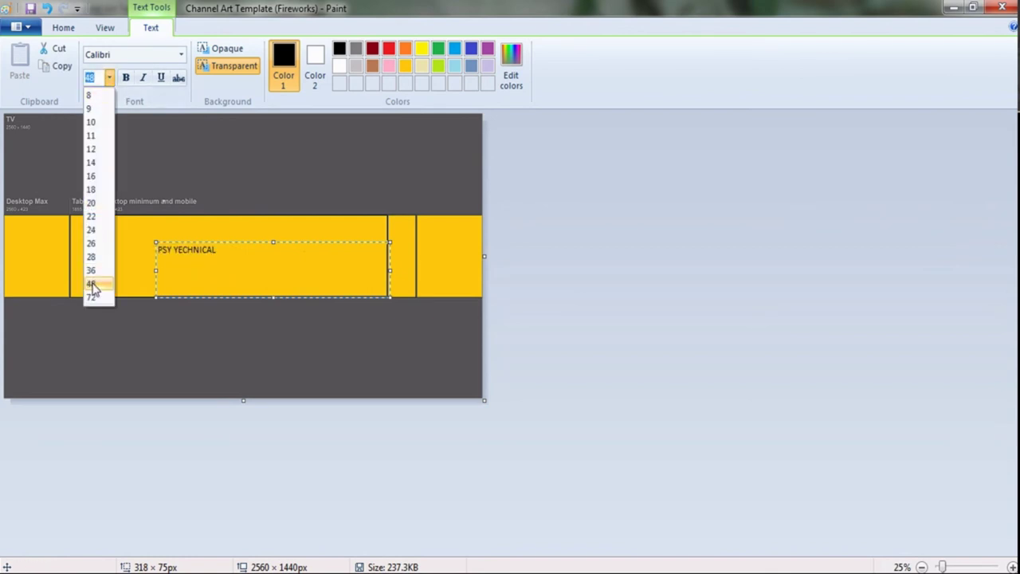
pyautogui.click(136, 154)
pyautogui.click(126, 77)
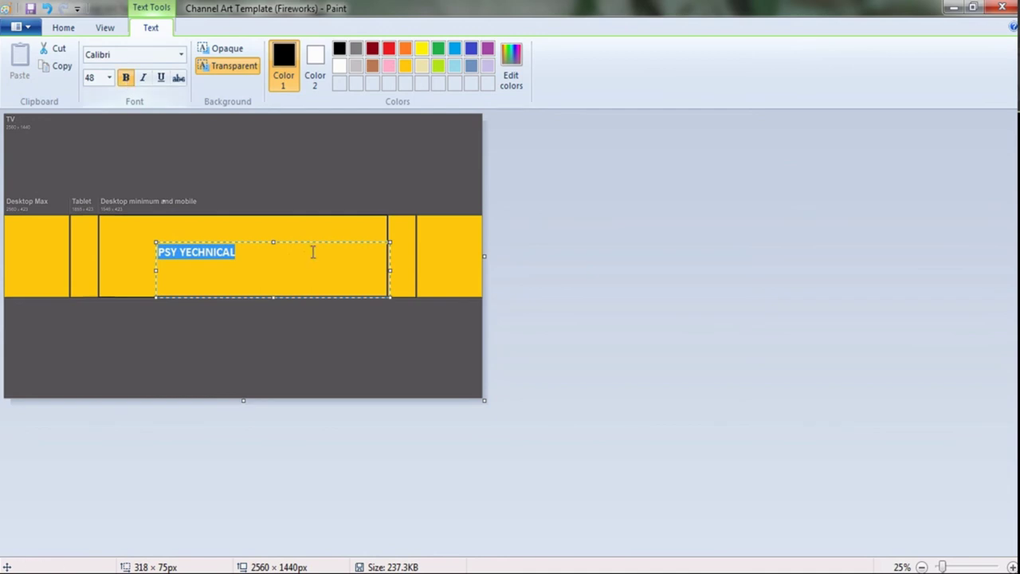
pyautogui.click(302, 193)
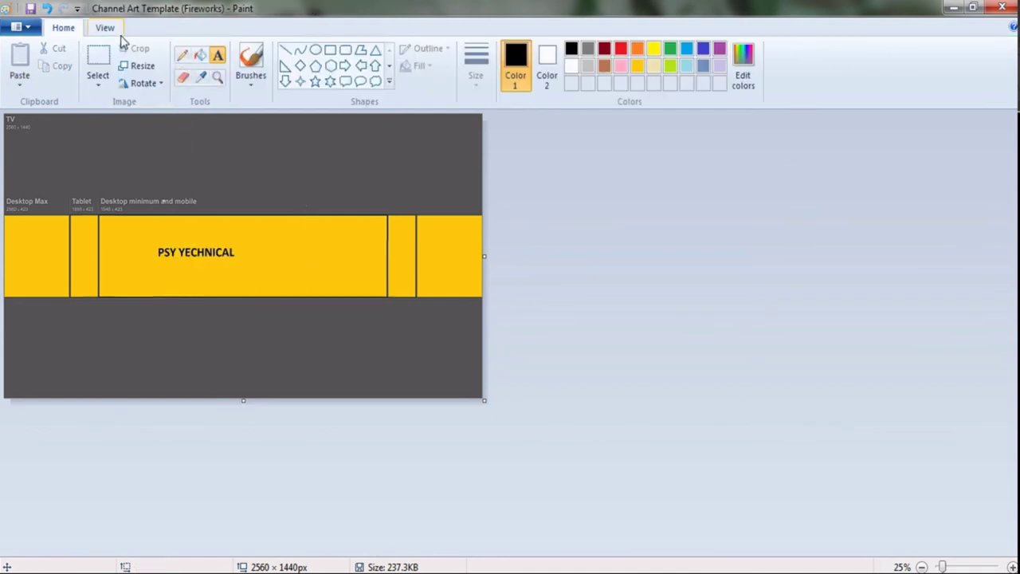
pyautogui.click(20, 27)
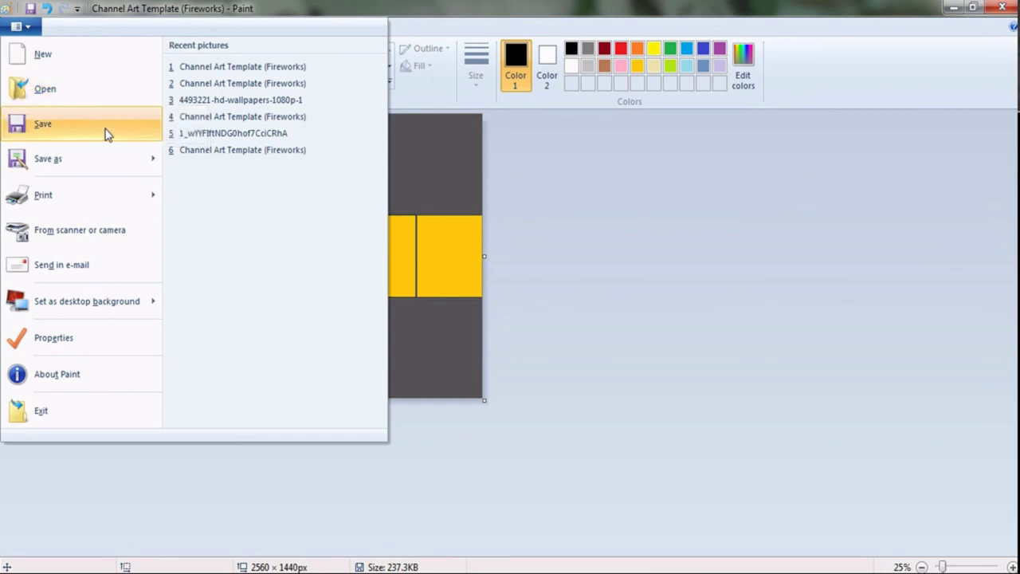
pyautogui.click(579, 149)
pyautogui.click(19, 27)
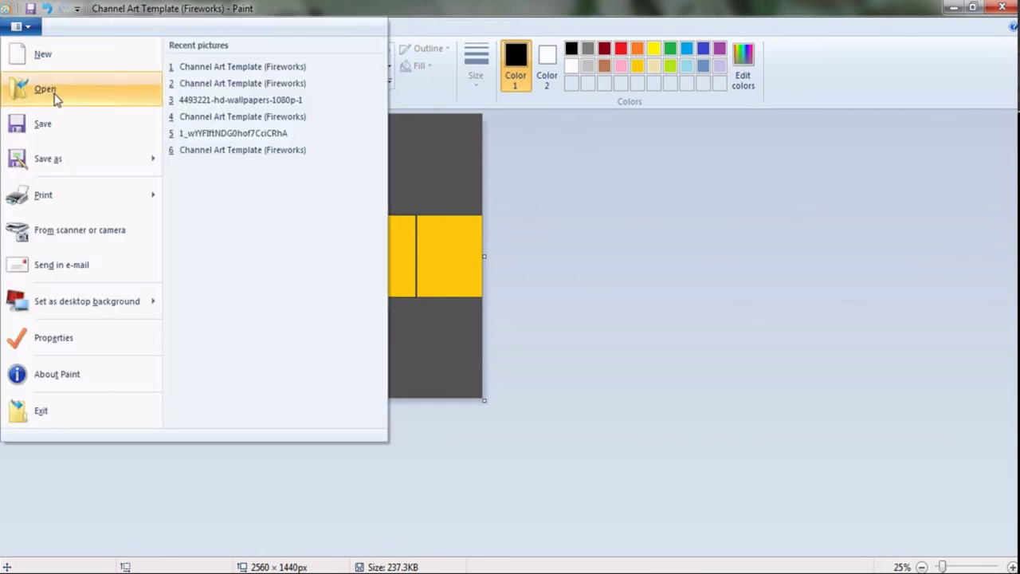
pyautogui.click(520, 191)
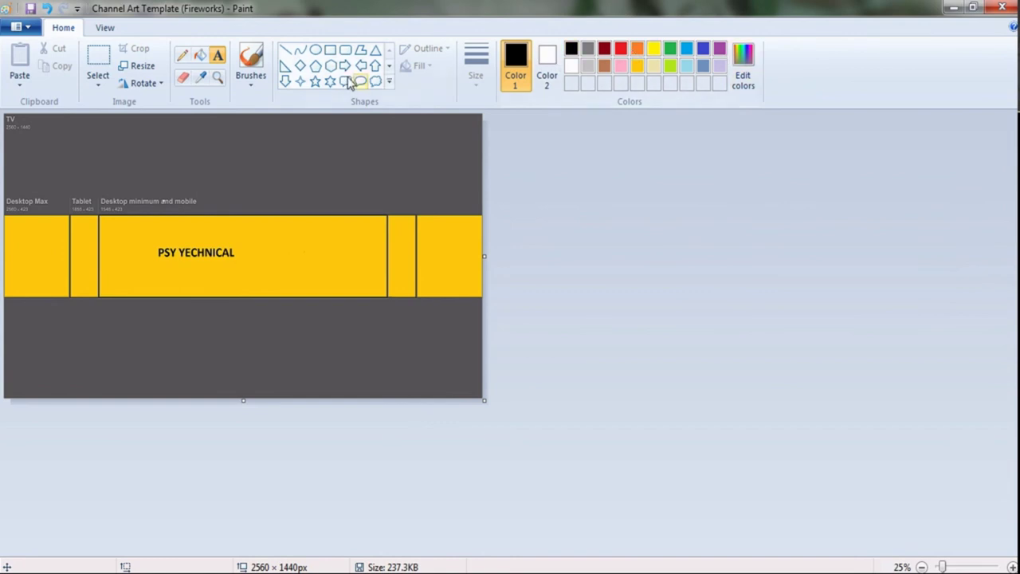
# Scribble test letters on the banner with the Pencil, then undo them.
pyautogui.click(181, 56)
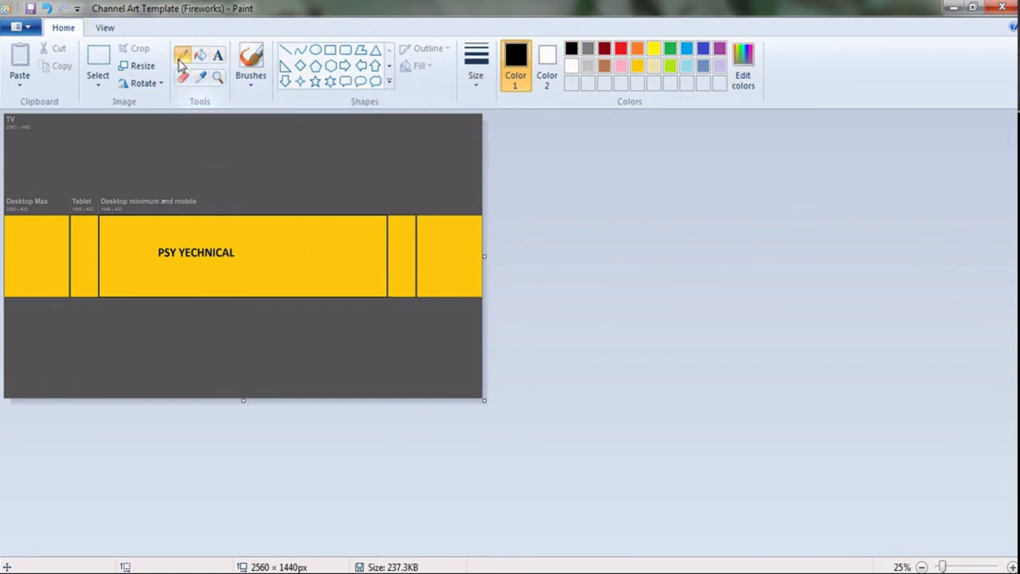
pyautogui.moveTo(294, 239)
pyautogui.mouseDown()
pyautogui.moveTo(328, 247)
pyautogui.moveTo(337, 237)
pyautogui.moveTo(346, 263)
pyautogui.moveTo(296, 272)
pyautogui.moveTo(343, 247)
pyautogui.moveTo(400, 252)
pyautogui.mouseUp()
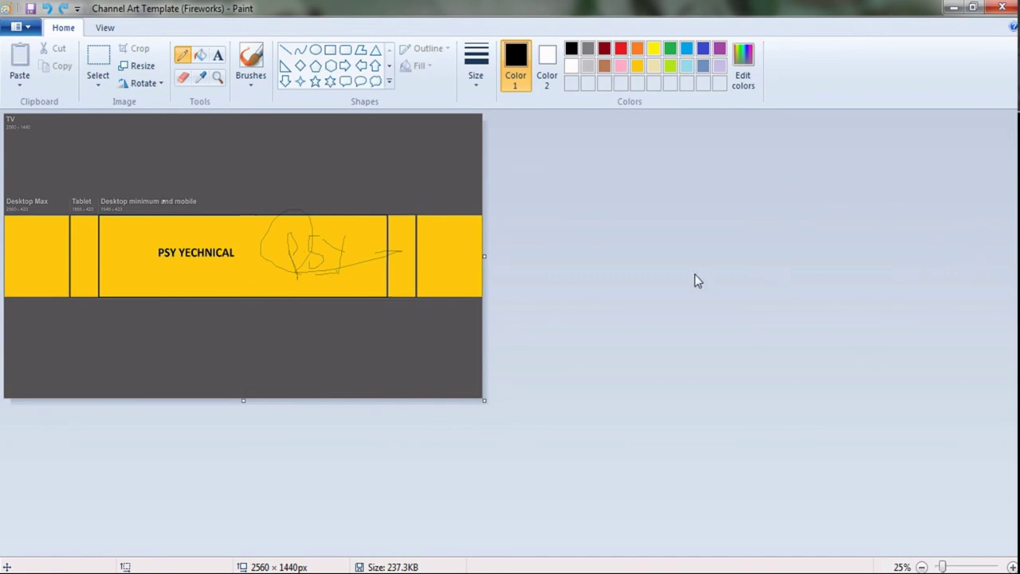
pyautogui.hotkey('ctrl', 'z')
pyautogui.hotkey('ctrl', 'z')
pyautogui.hotkey('ctrl', 'z')
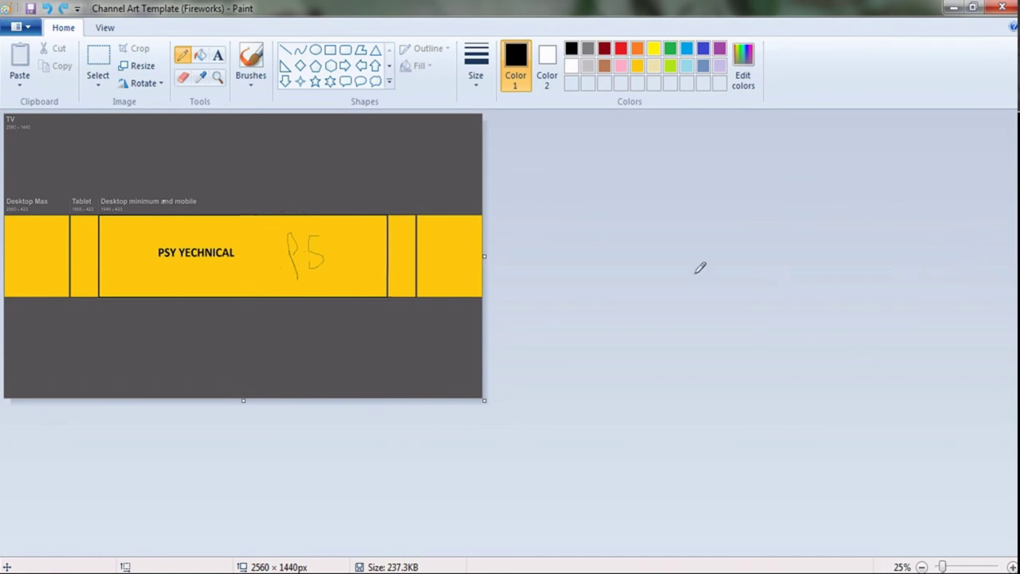
pyautogui.hotkey('ctrl', 'z')
pyautogui.hotkey('ctrl', 'z')
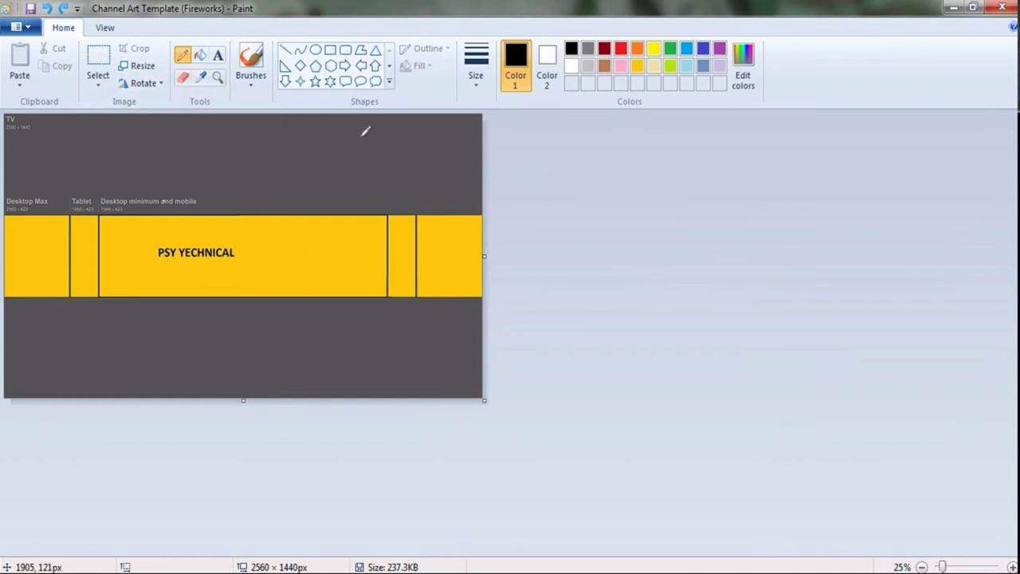
# Save the edited Fireworks channel art template from the Paint menu.
pyautogui.click(20, 28)
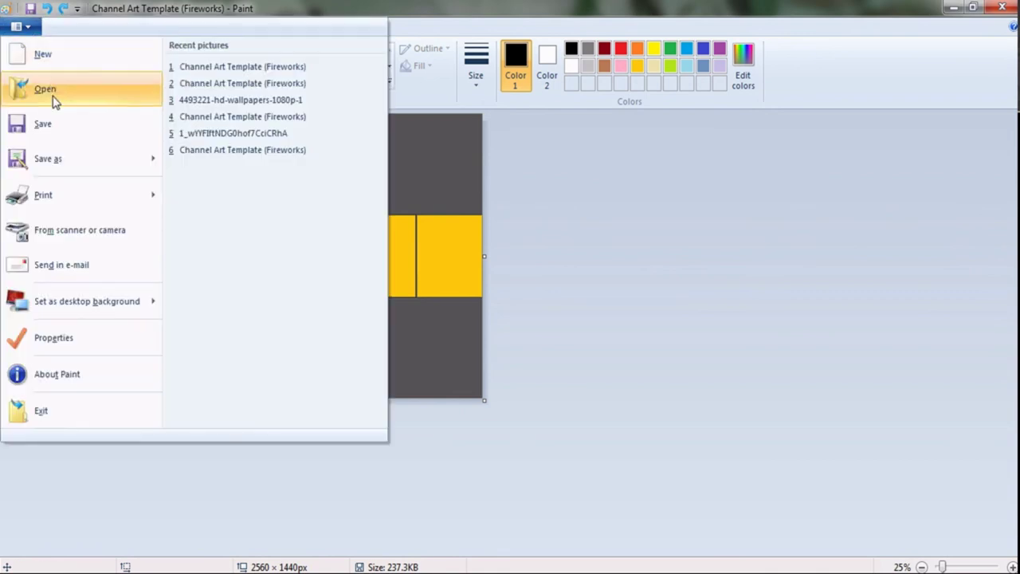
pyautogui.click(56, 127)
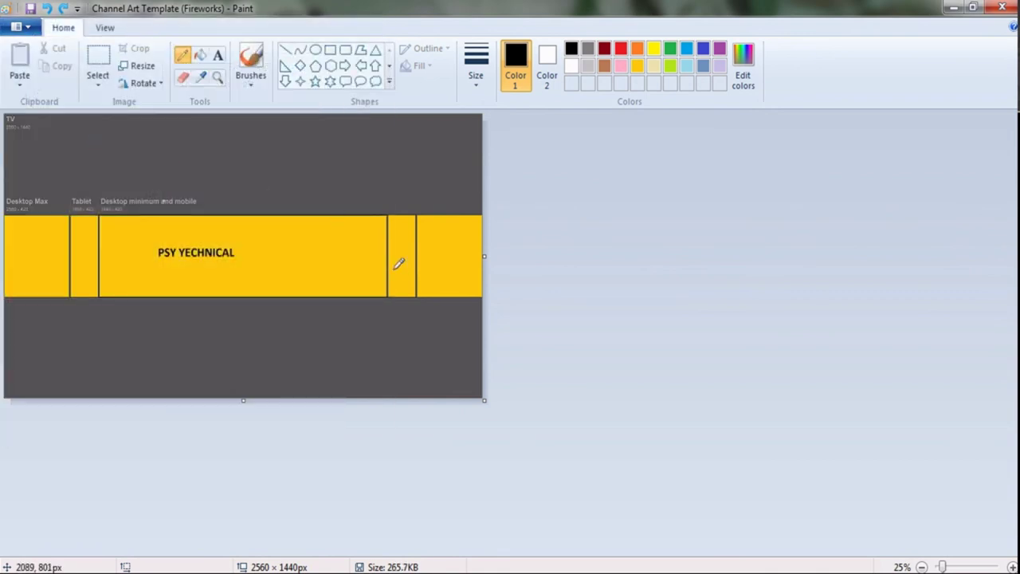